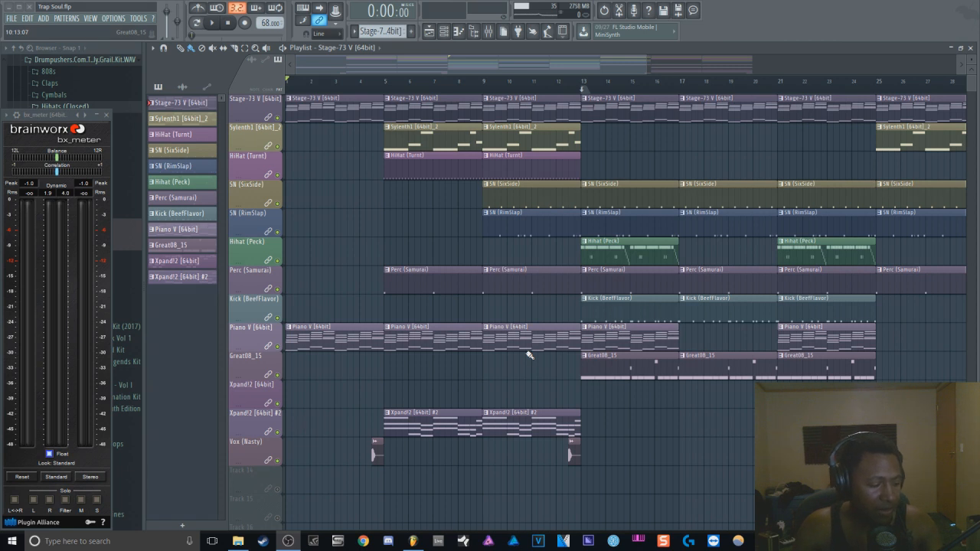
Open the Stage-73 V channel's notes in the piano roll and examine its chords and bass notes
click(444, 30)
click(271, 74)
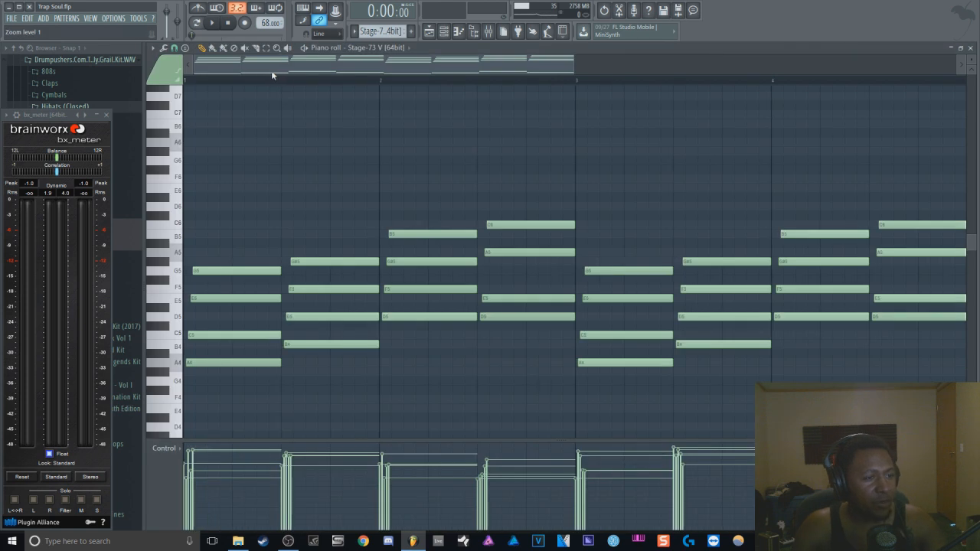
scroll(325, 92, down, 6)
scroll(403, 165, up, 6)
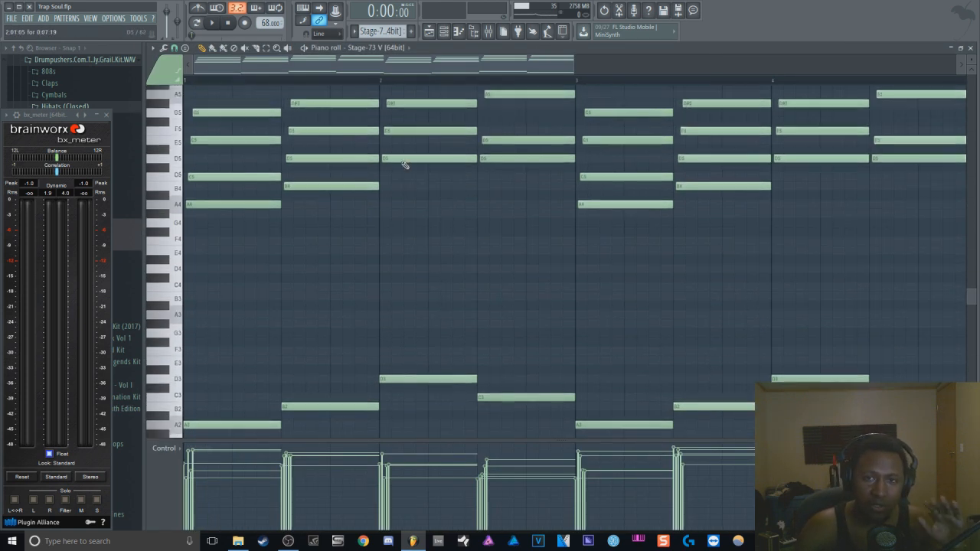
scroll(410, 83, down, 3)
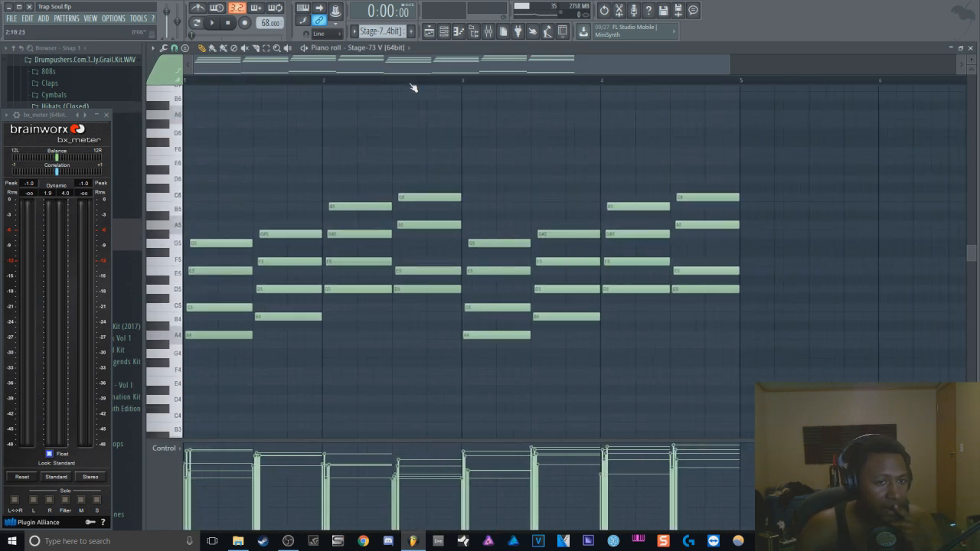
Check which root note and scale are set for the piano roll's scale highlighting
click(153, 48)
mouse_move(169, 81)
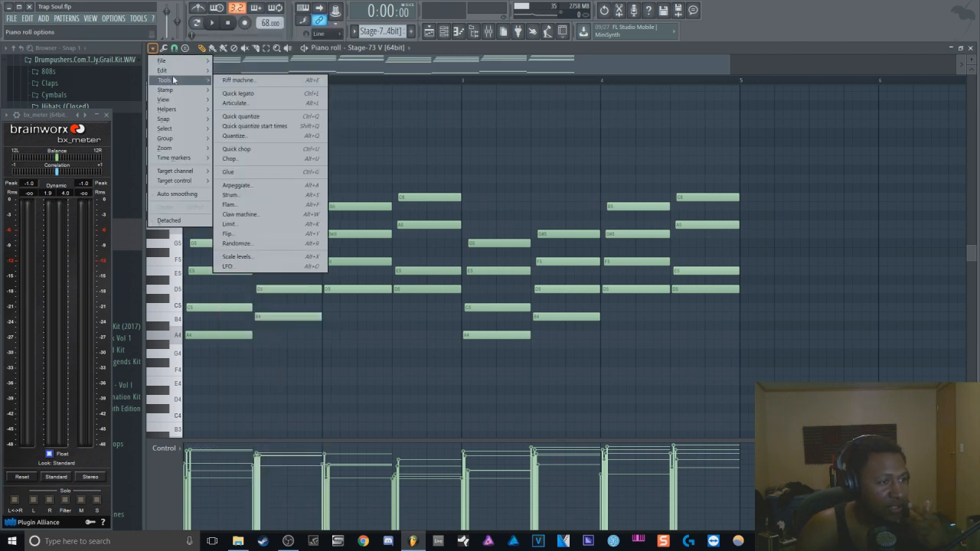
mouse_move(180, 111)
mouse_move(234, 120)
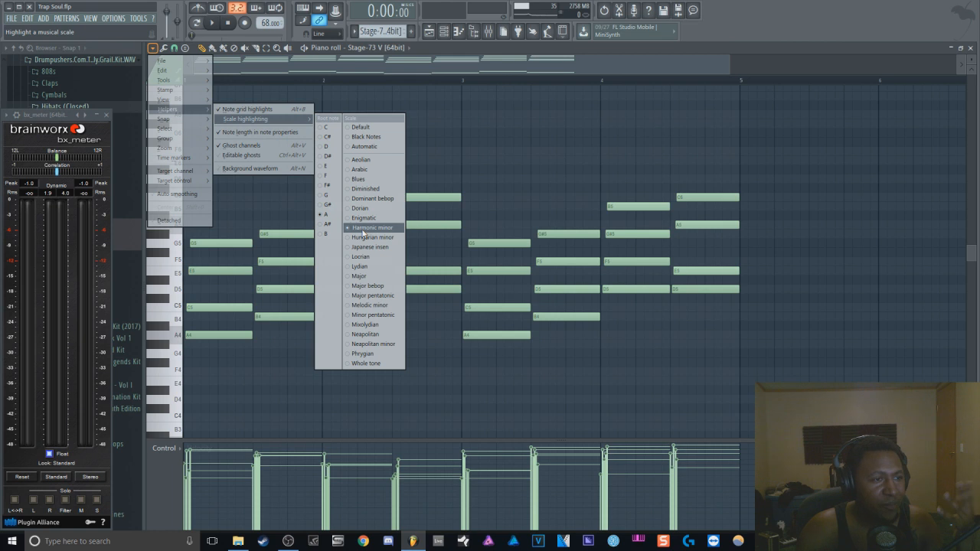
click(602, 52)
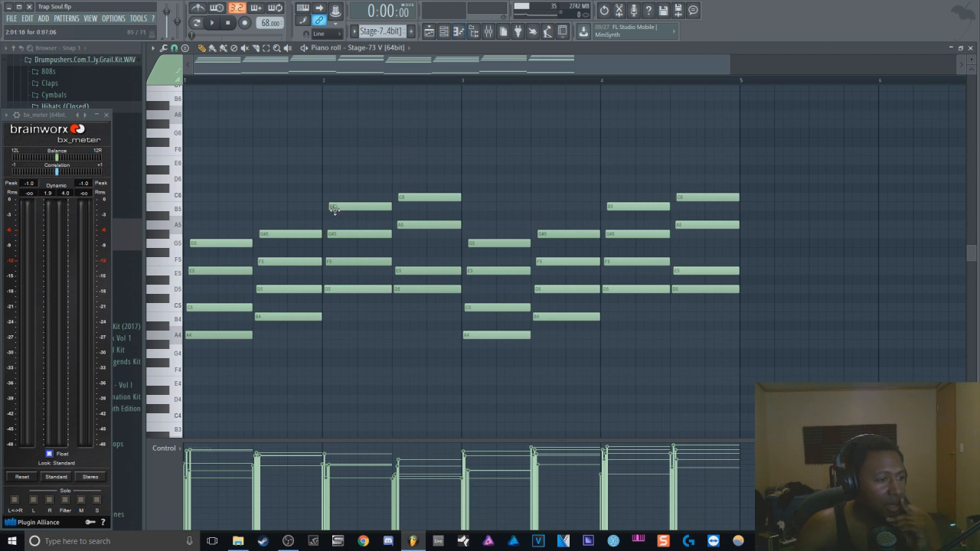
View the Stage-73 V electric piano instrument and its preset, and return to its chords in the piano roll
scroll(298, 260, down, 6)
scroll(230, 207, up, 5)
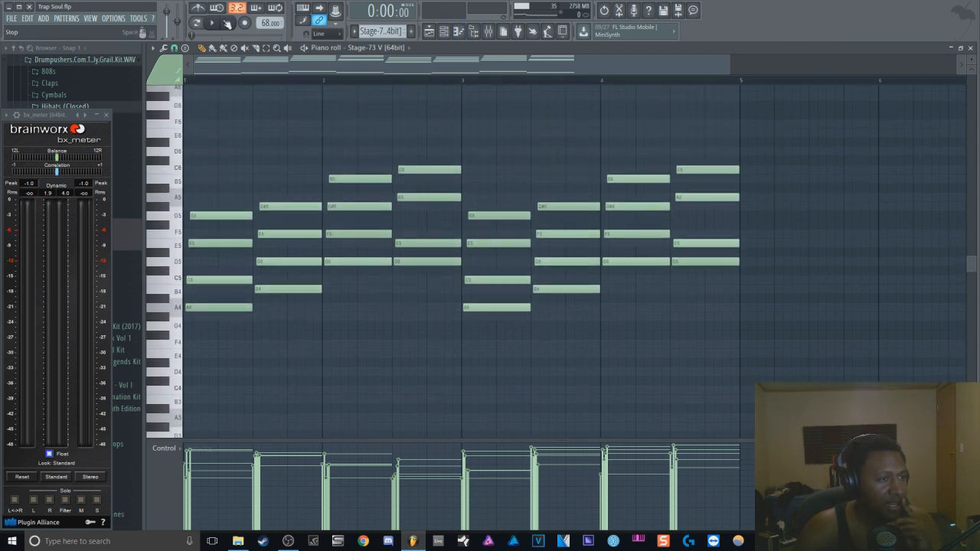
click(444, 31)
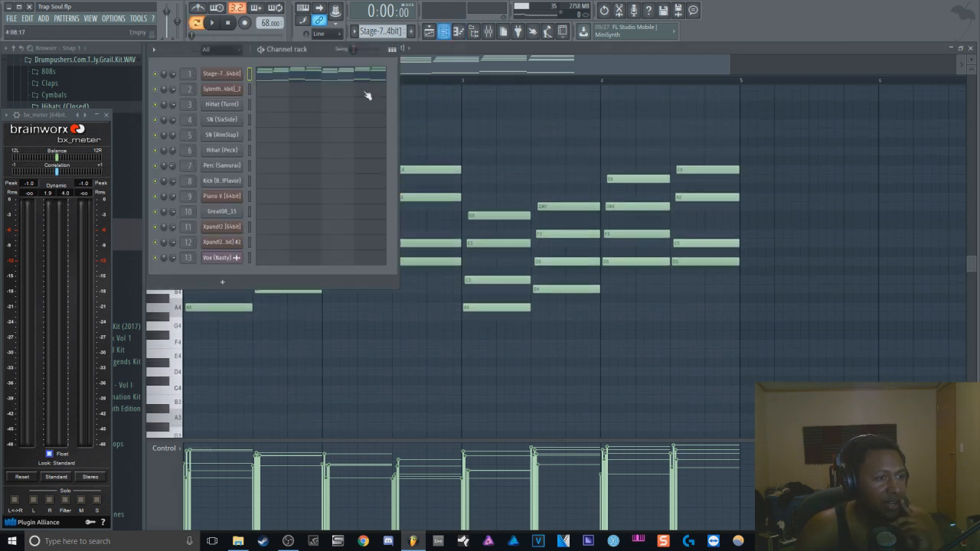
click(221, 73)
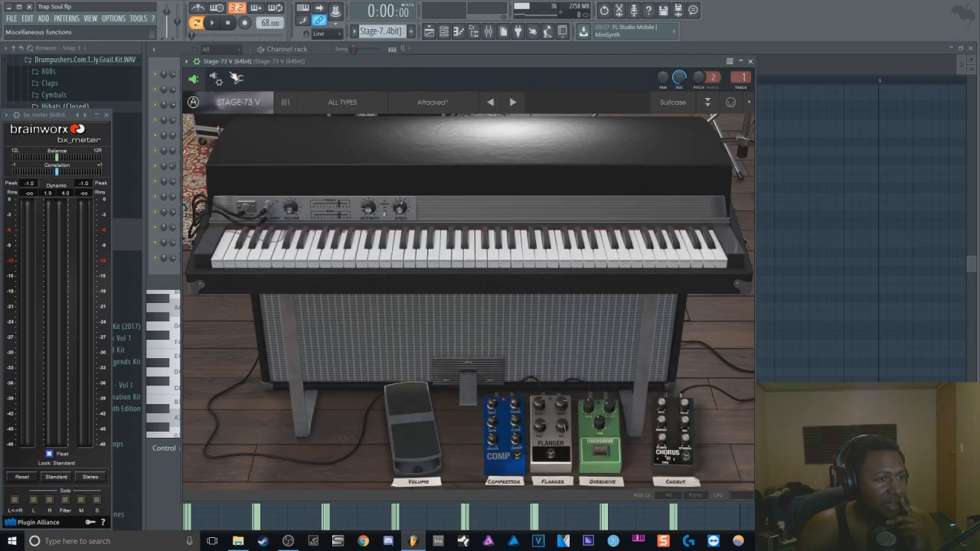
click(751, 61)
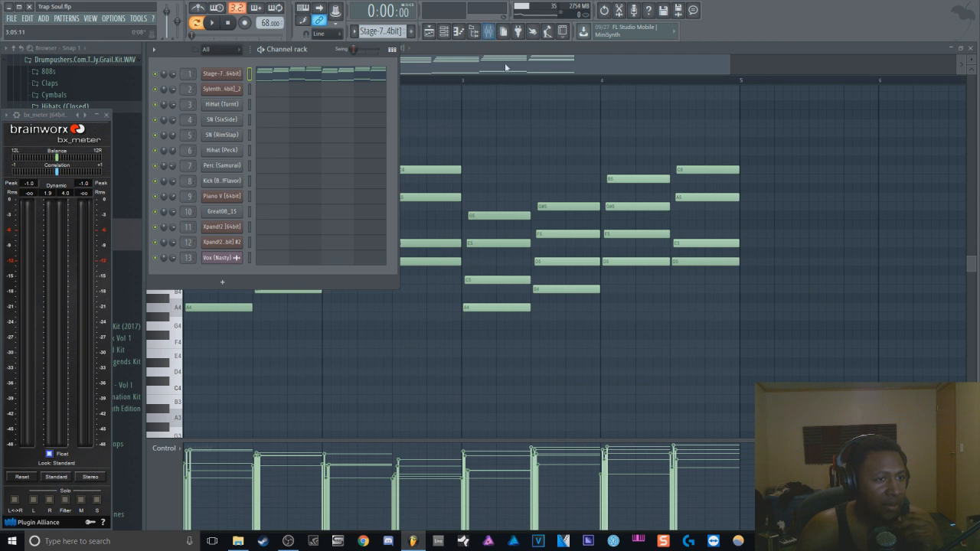
key(F6)
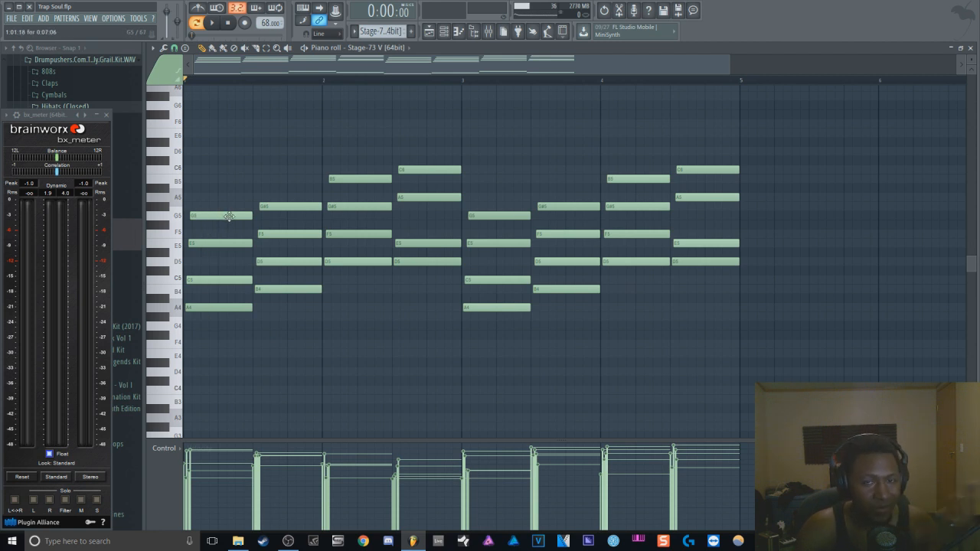
View the Stage-73 V mixer track's effects, and audition the chord pattern with the piano roll in view
click(489, 31)
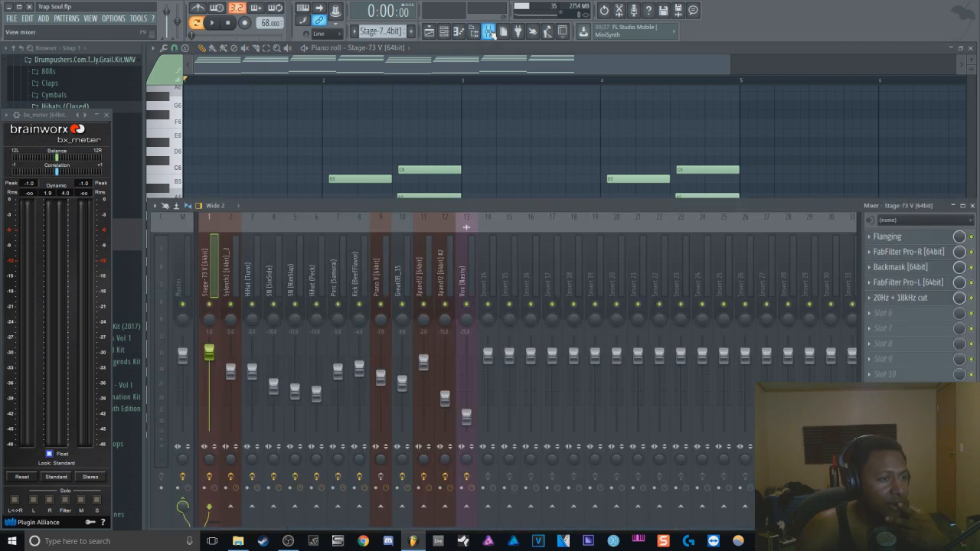
key(space)
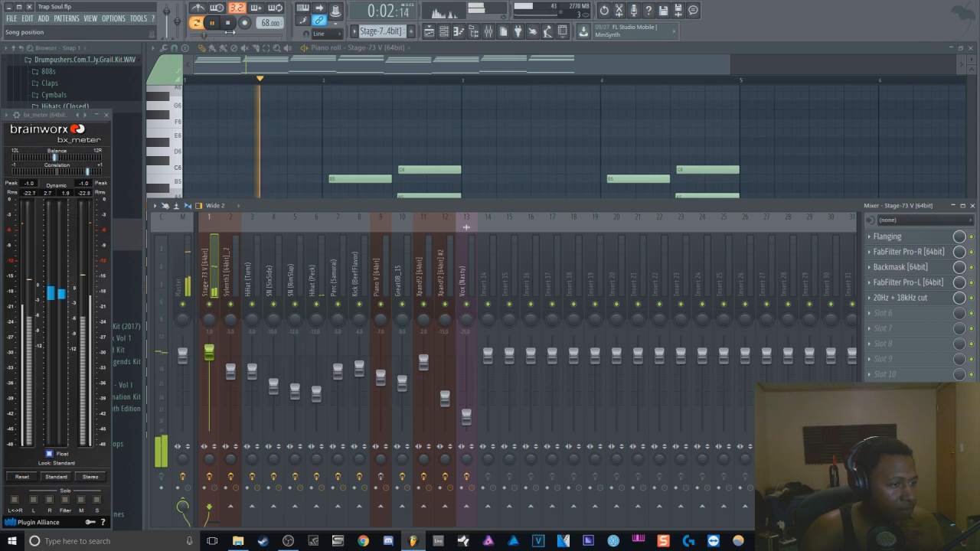
double_click(390, 49)
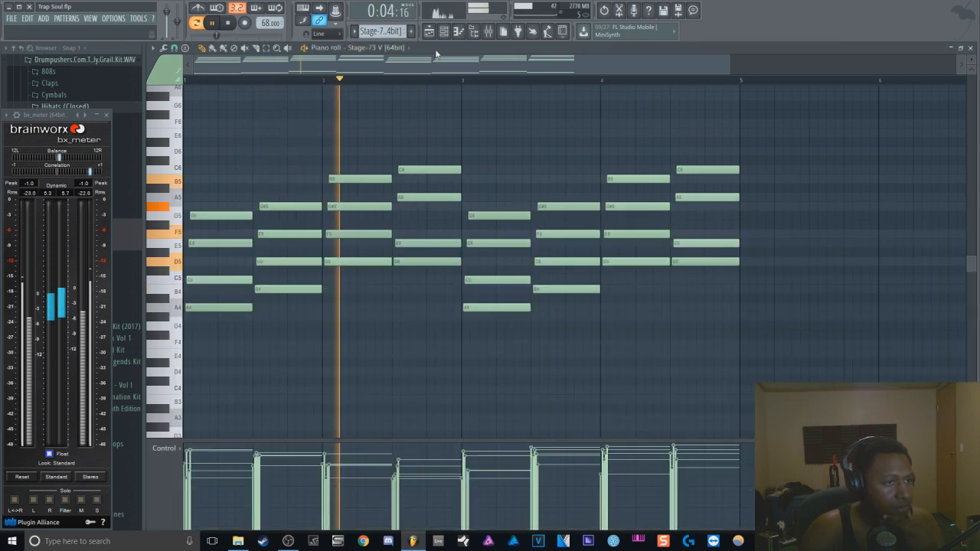
click(233, 23)
Examine the bass notes beneath the chords and view the strumizer settings without applying them
scroll(411, 247, down, 6)
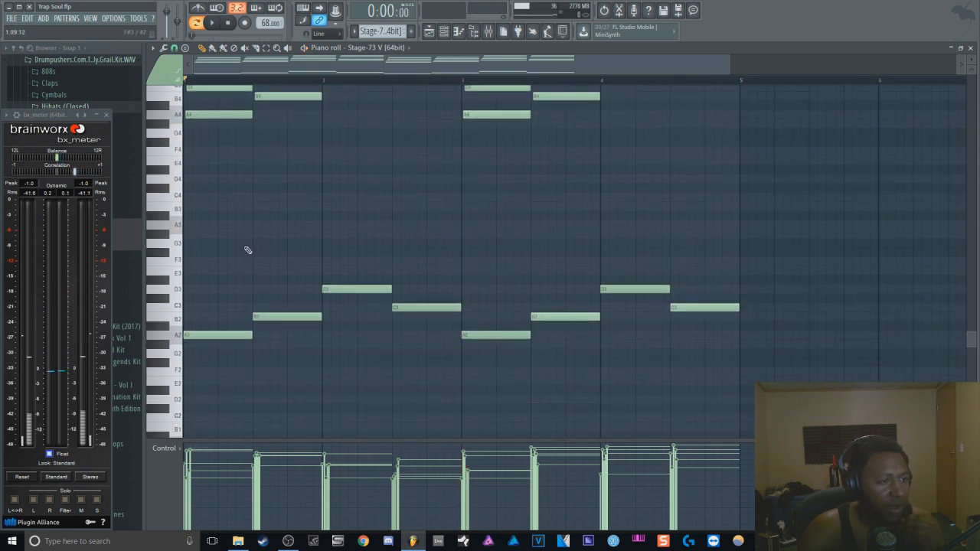
scroll(205, 158, up, 1)
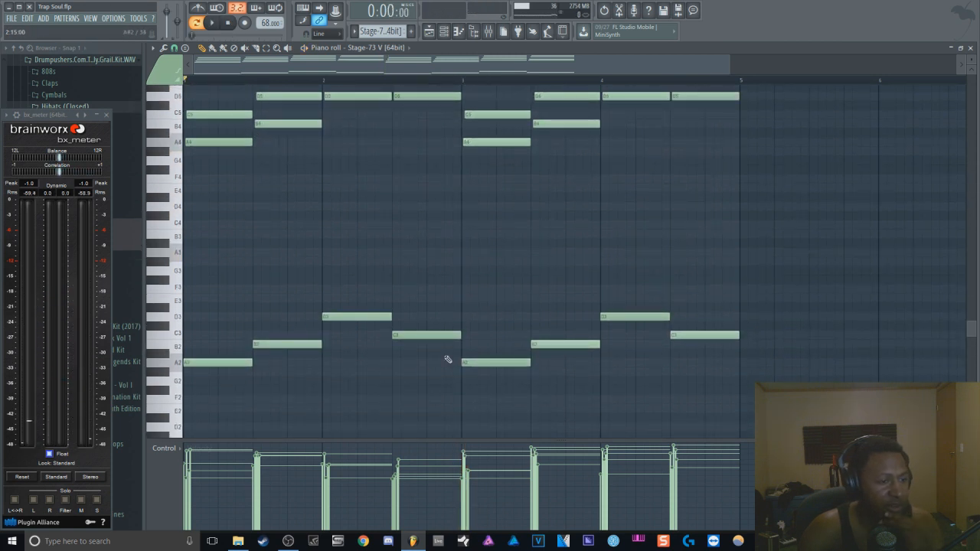
scroll(293, 312, up, 1)
scroll(292, 311, up, 3)
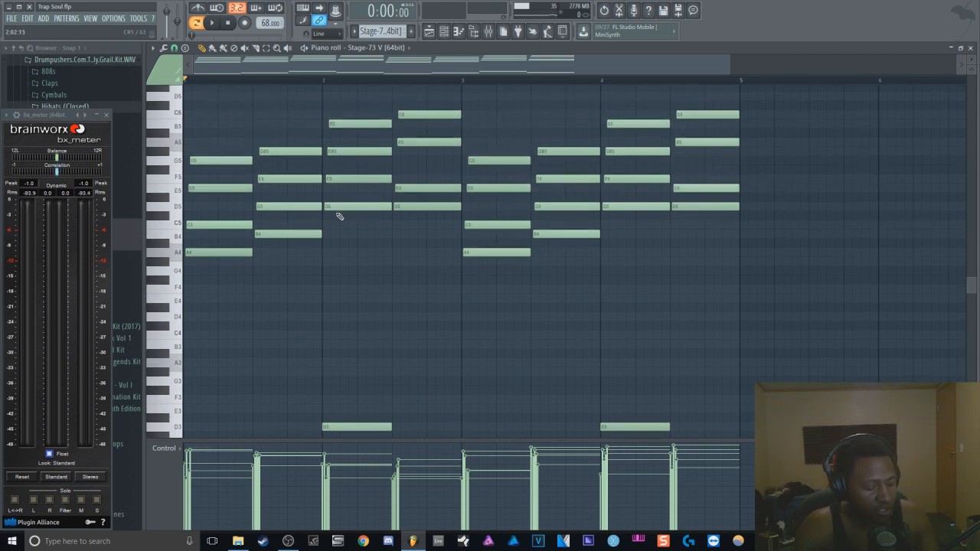
key(alt+s)
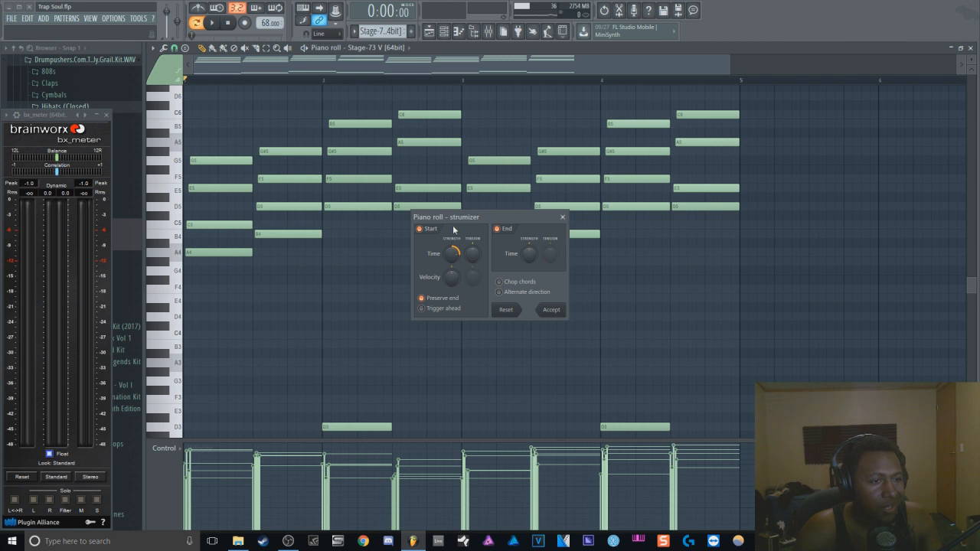
click(562, 217)
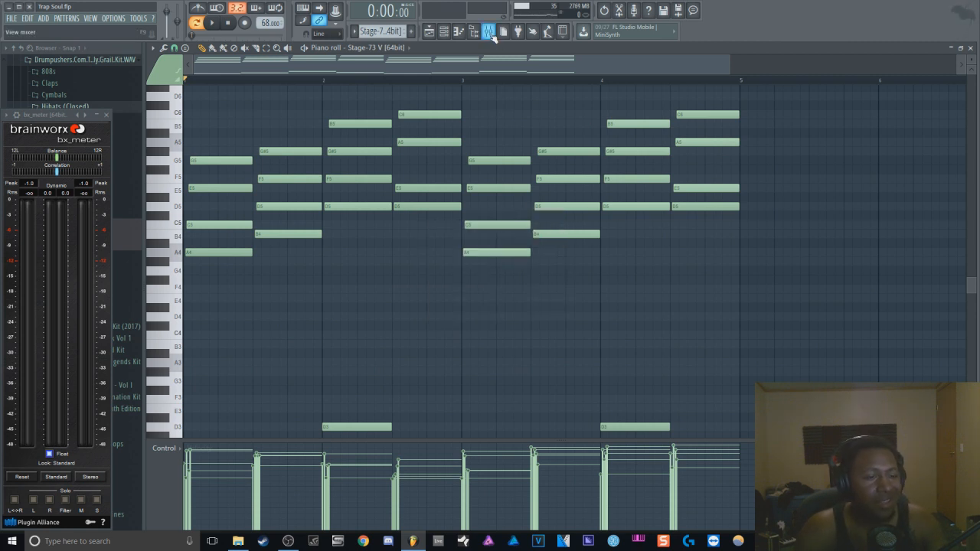
Load the Flanging preset with Flange 3 in the Flanging effect on the Stage-73 V mixer track and audition the loop
key(F9)
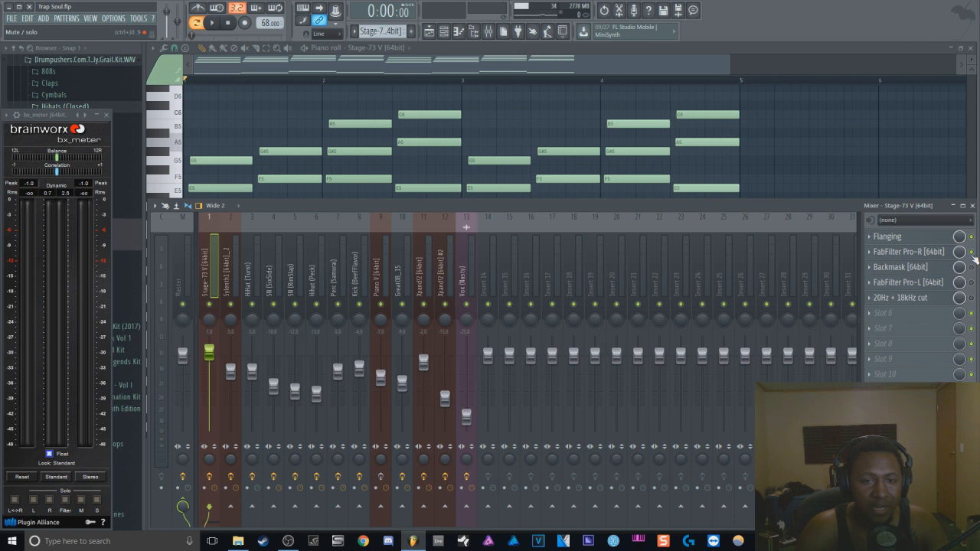
click(888, 236)
drag(449, 147, 566, 115)
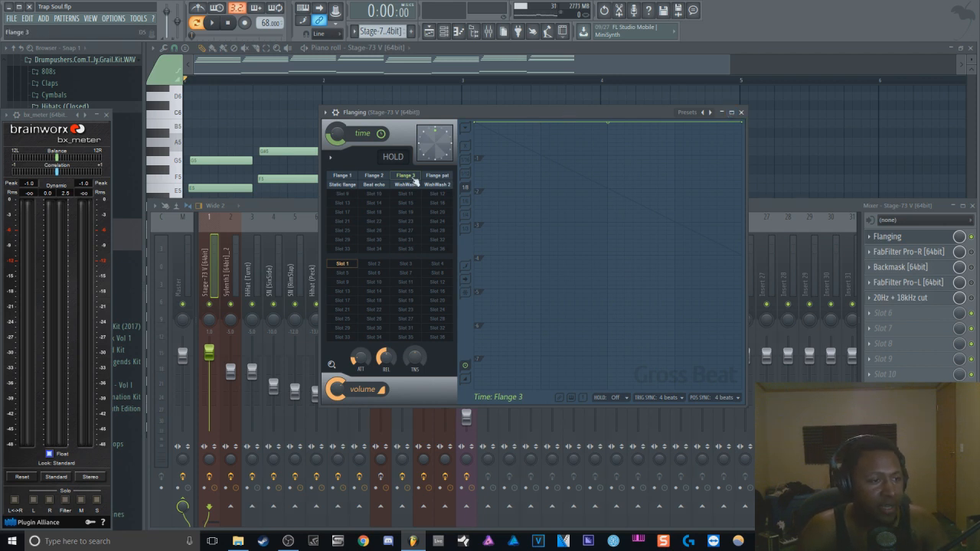
click(703, 112)
click(725, 132)
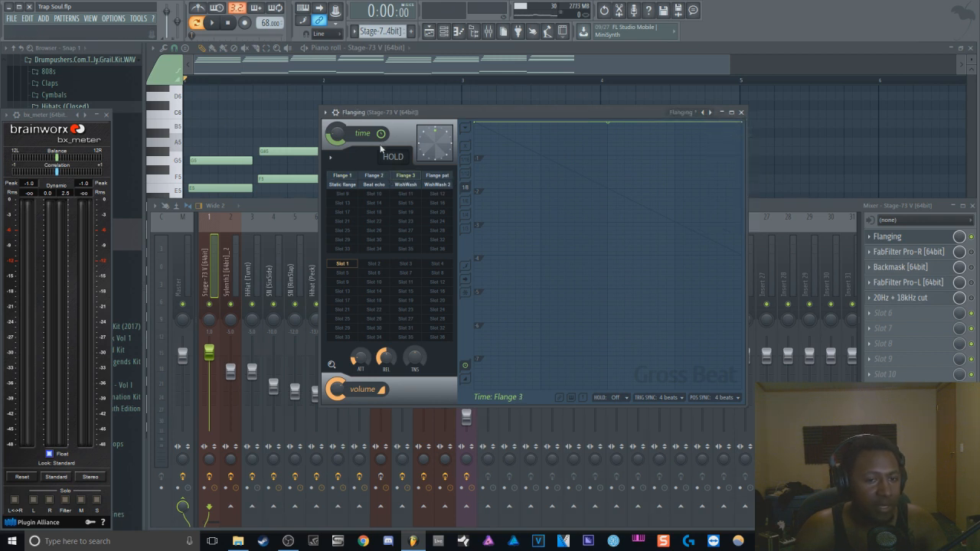
click(216, 24)
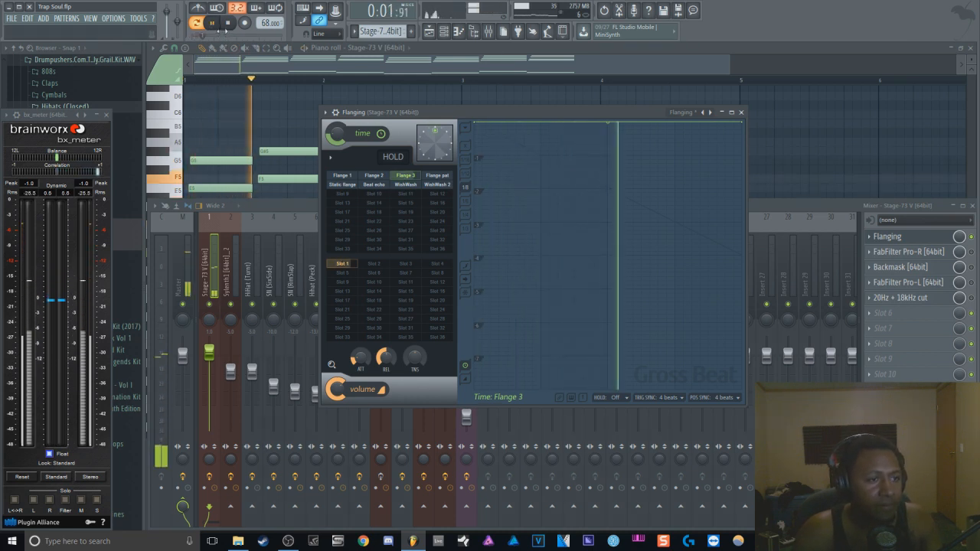
click(229, 25)
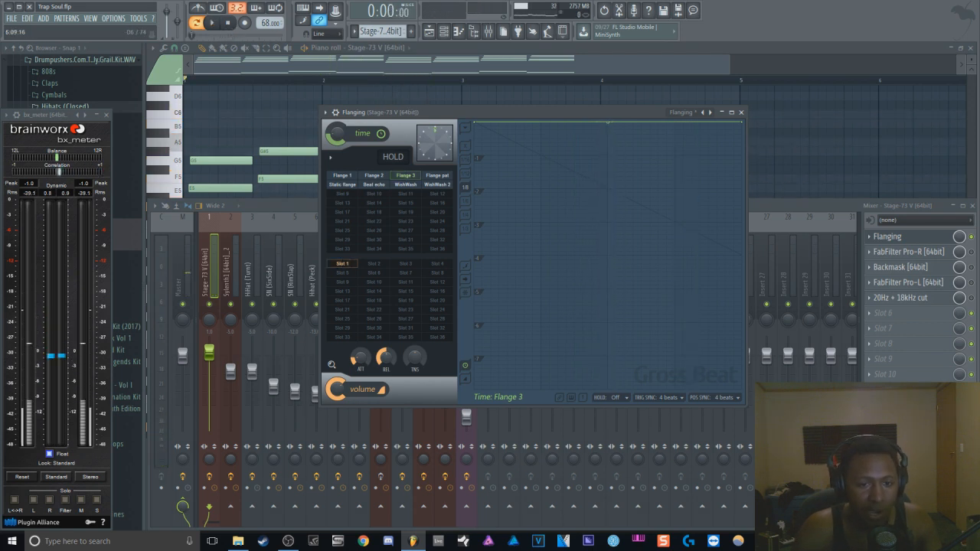
Inspect the FabFilter Pro-R reverb settings on the Stage-73 V track and audition the loop
click(931, 259)
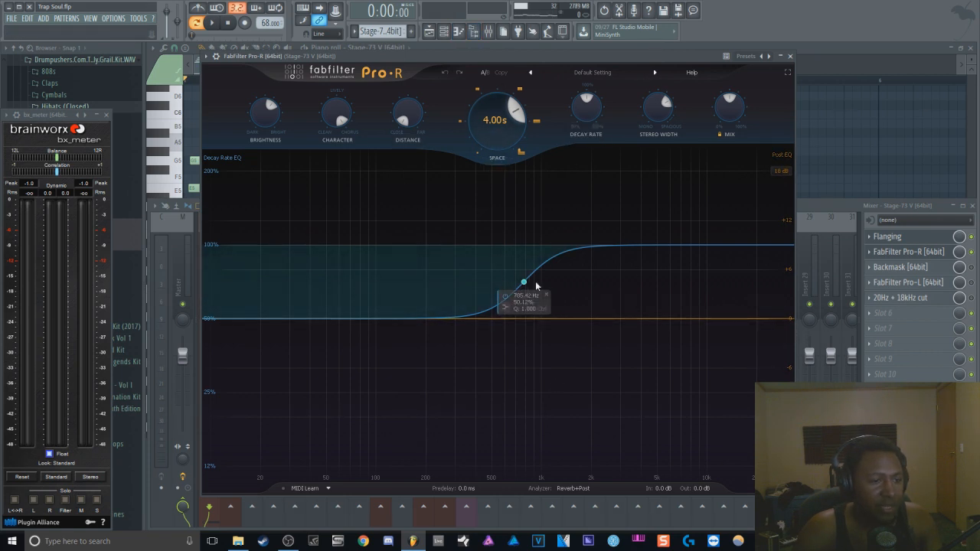
click(790, 57)
key(space)
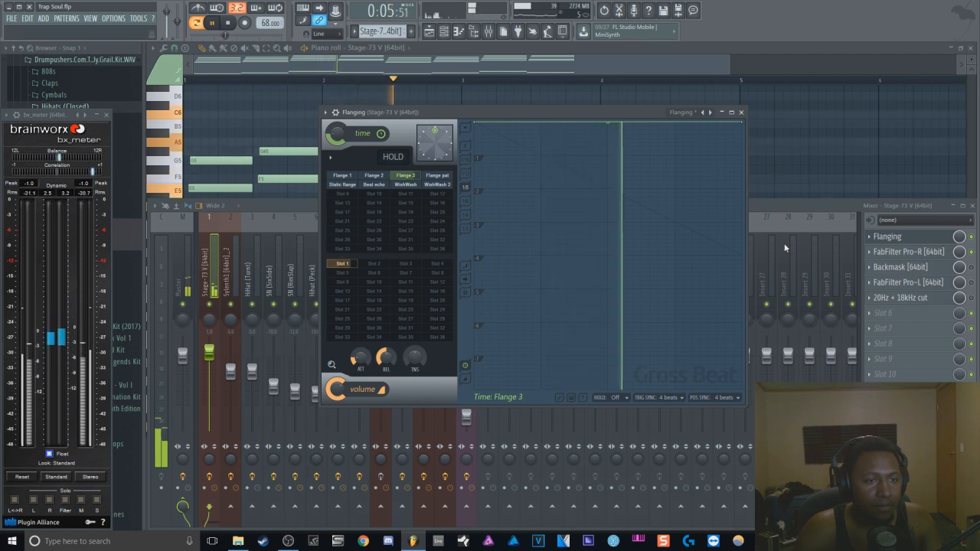
key(space)
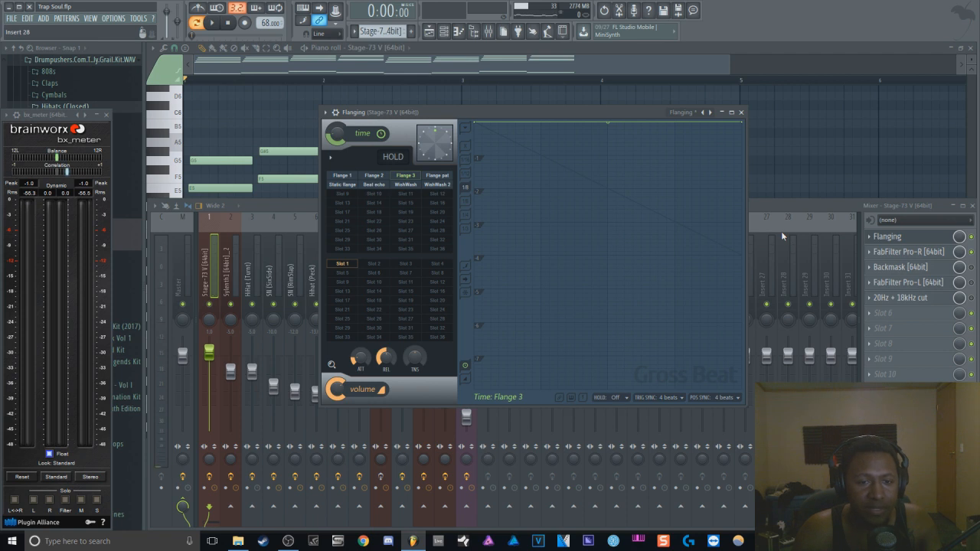
Enable Backmask on the Stage-73 V track, and audition the loop while reviewing the effect's mix and size controls
click(971, 267)
click(947, 272)
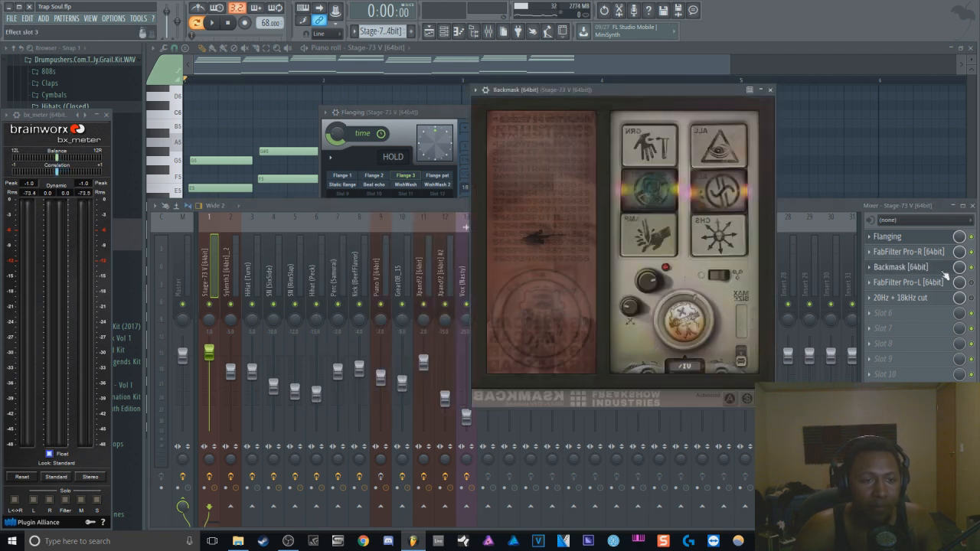
mouse_move(662, 94)
mouse_down()
mouse_move(550, 78)
mouse_move(630, 86)
mouse_move(664, 103)
mouse_up()
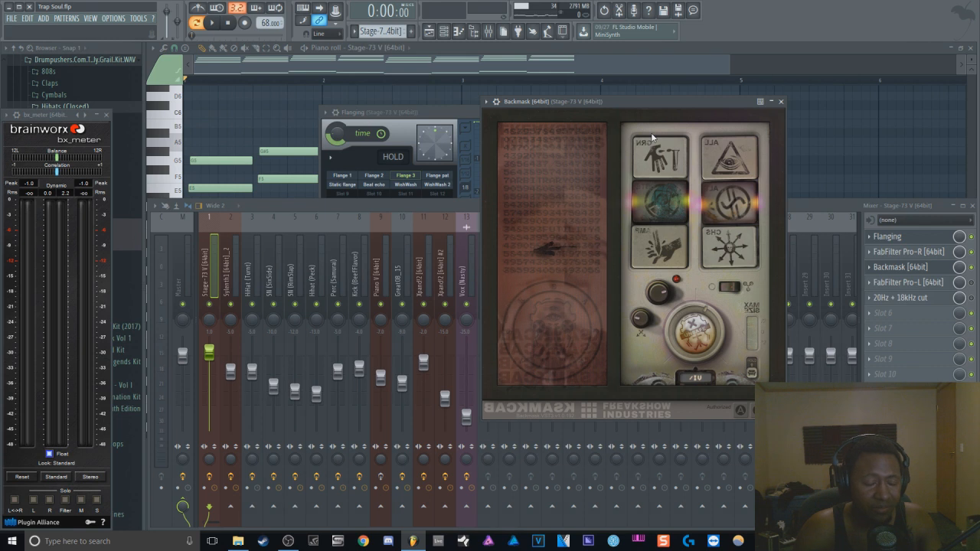
key(space)
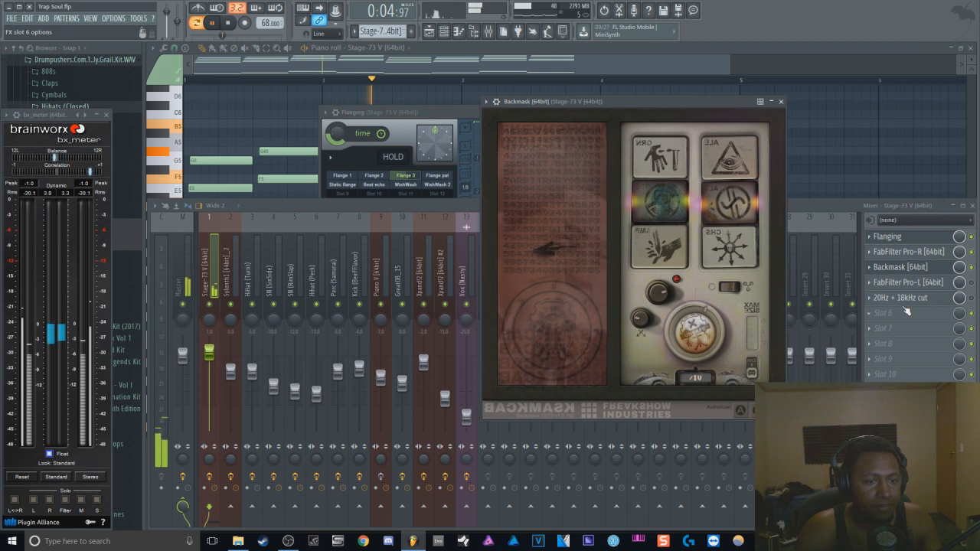
key(space)
mouse_move(672, 389)
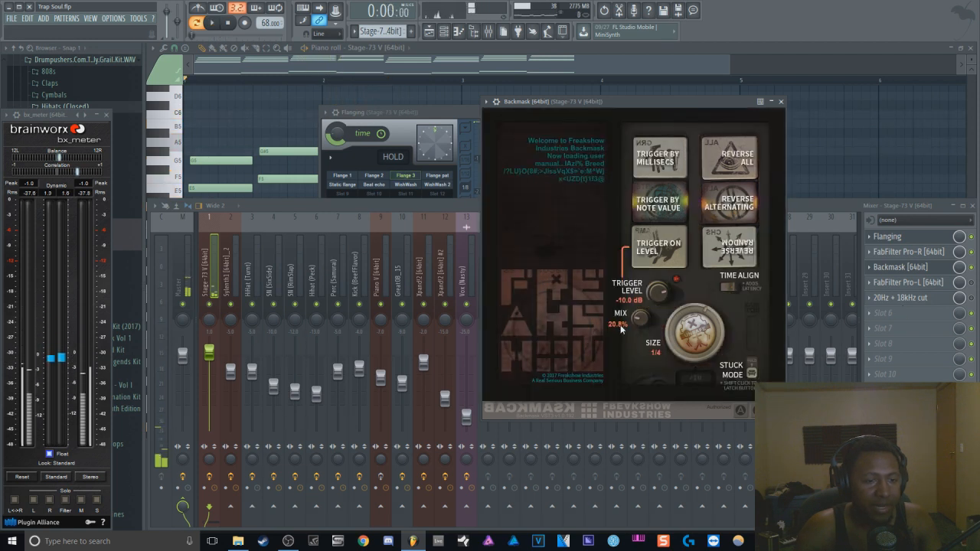
mouse_move(711, 331)
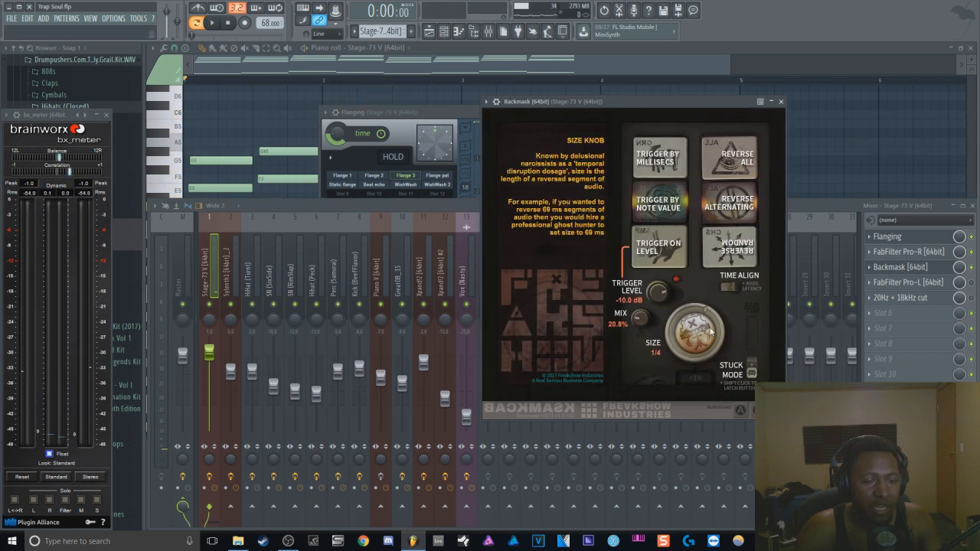
View the FabFilter Pro-L limiter's settings on the Stage-73 V track and enable the limiter
click(919, 282)
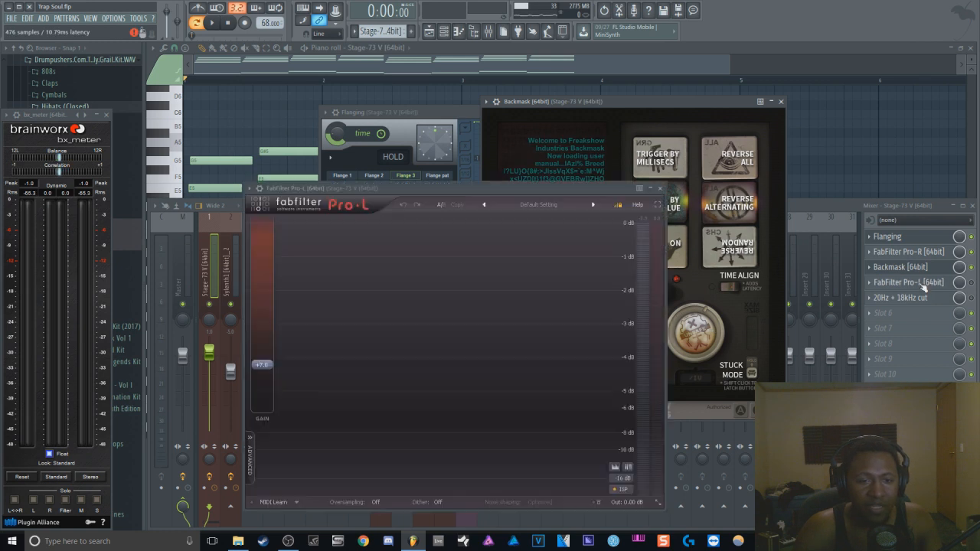
click(971, 283)
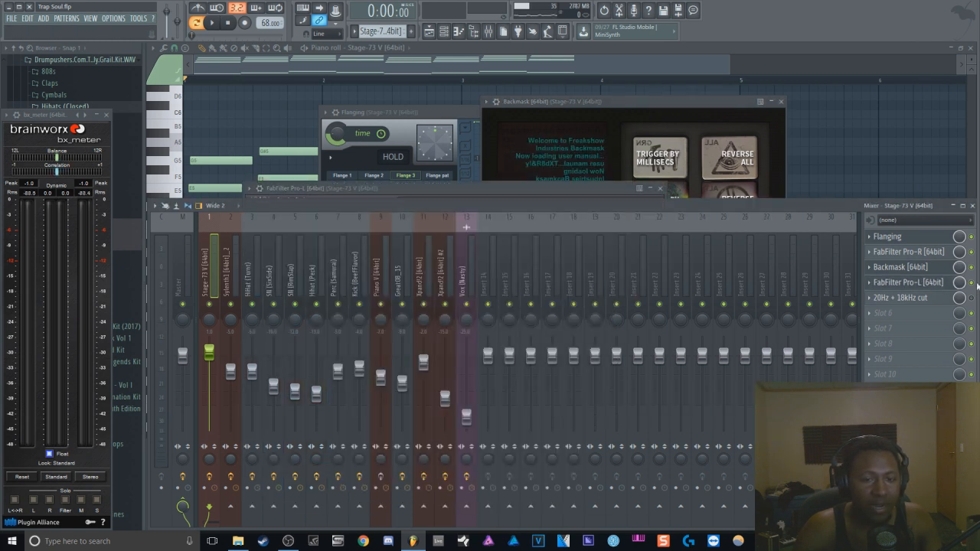
click(971, 283)
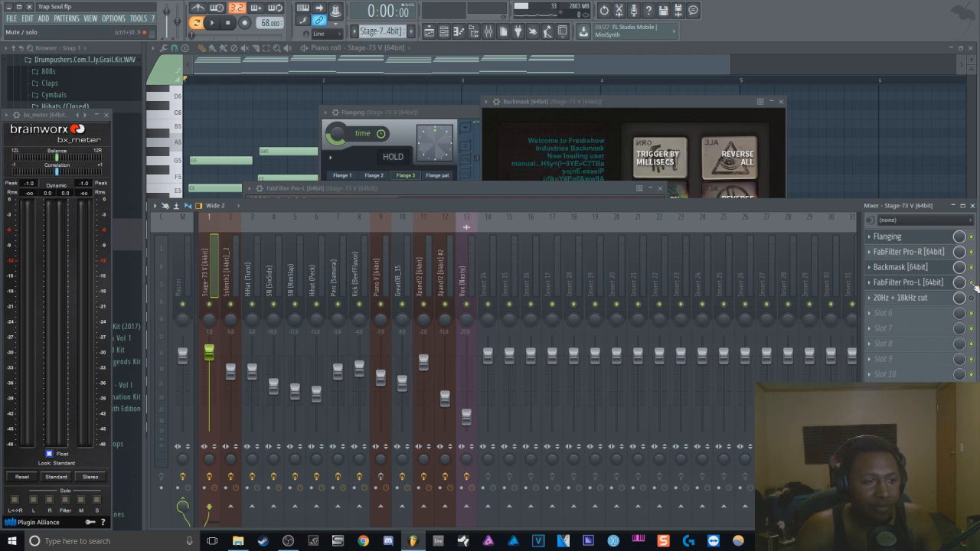
Audition the loop with the limiter enabled, and enable and audition the 20Hz + 18kHz cut EQ on the Stage-73 V track
key(space)
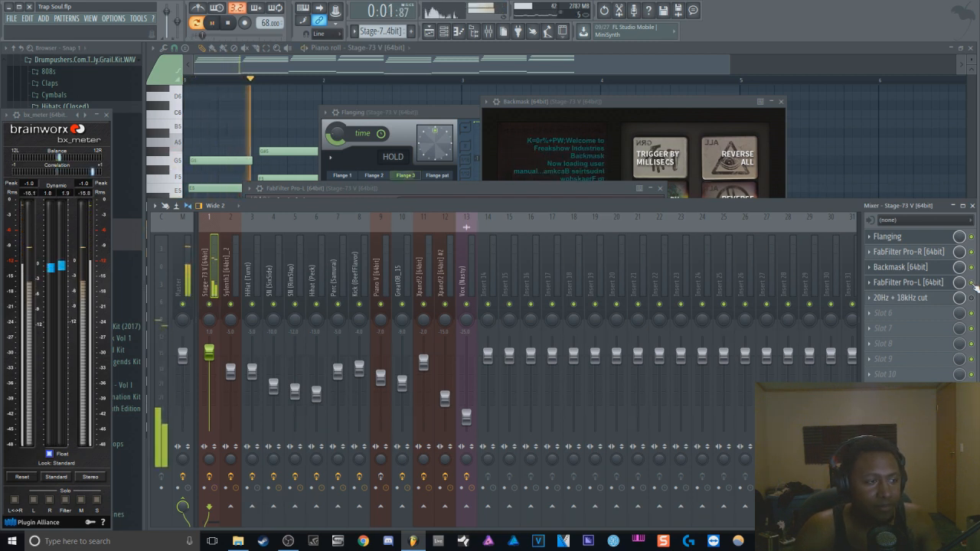
key(space)
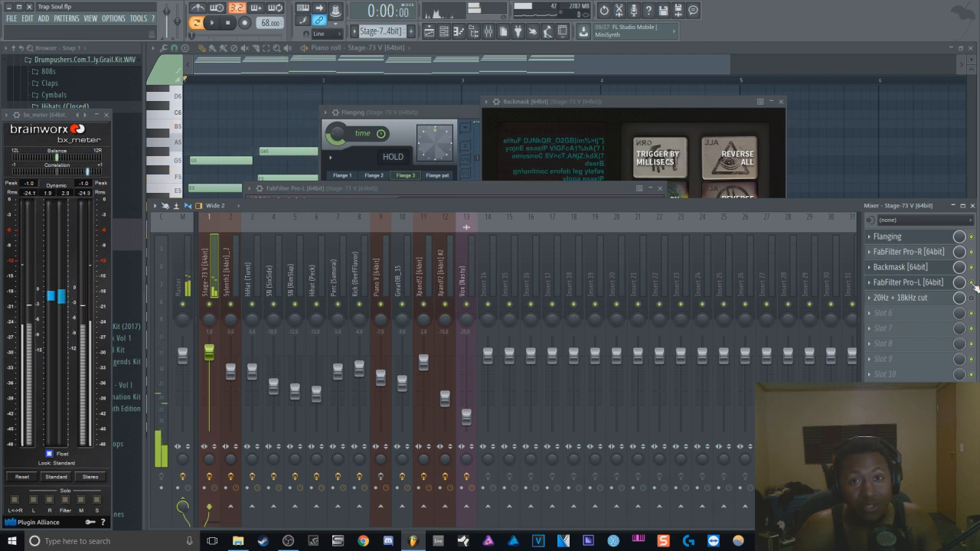
click(902, 297)
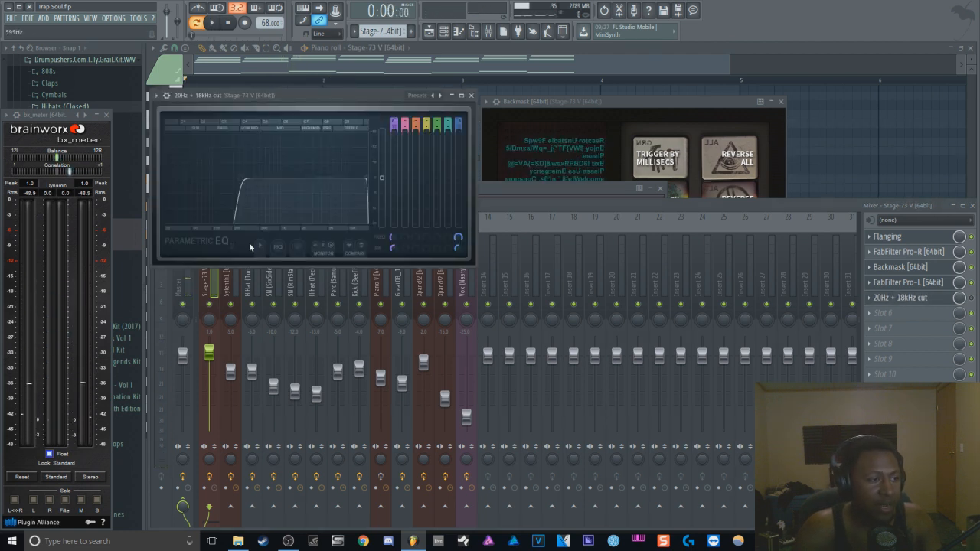
click(971, 298)
drag(327, 92, 323, 47)
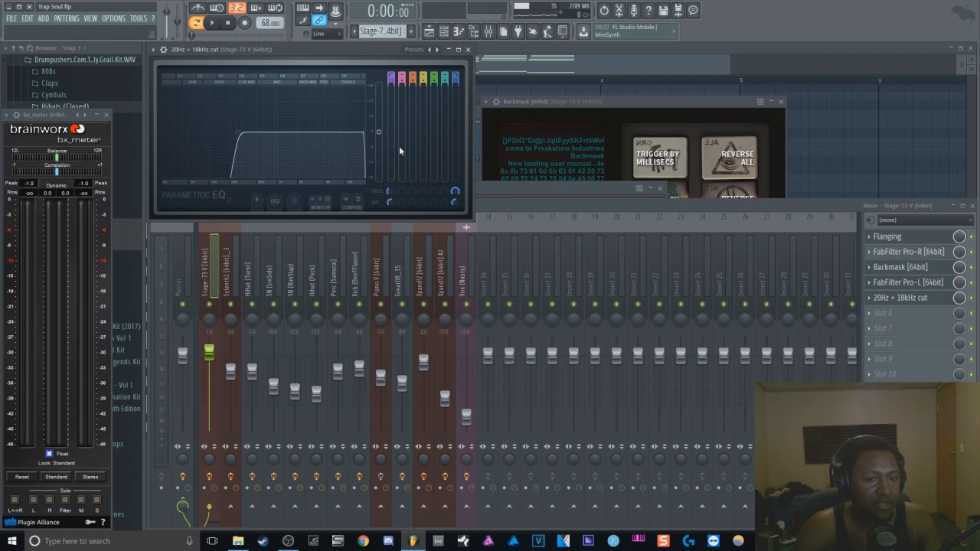
key(space)
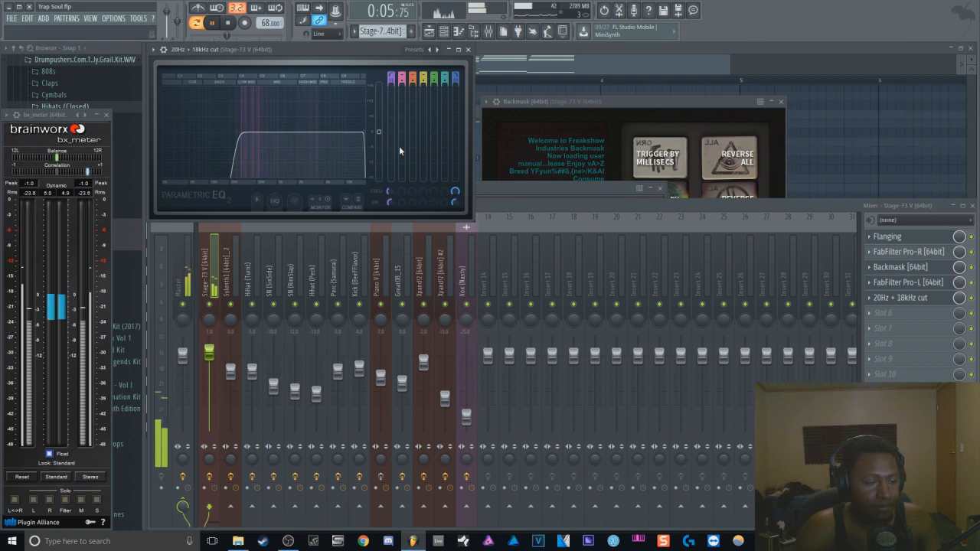
key(space)
Switch to the Sylenth1 pattern and audition its melody with the Sylenth1 instrument open
click(566, 46)
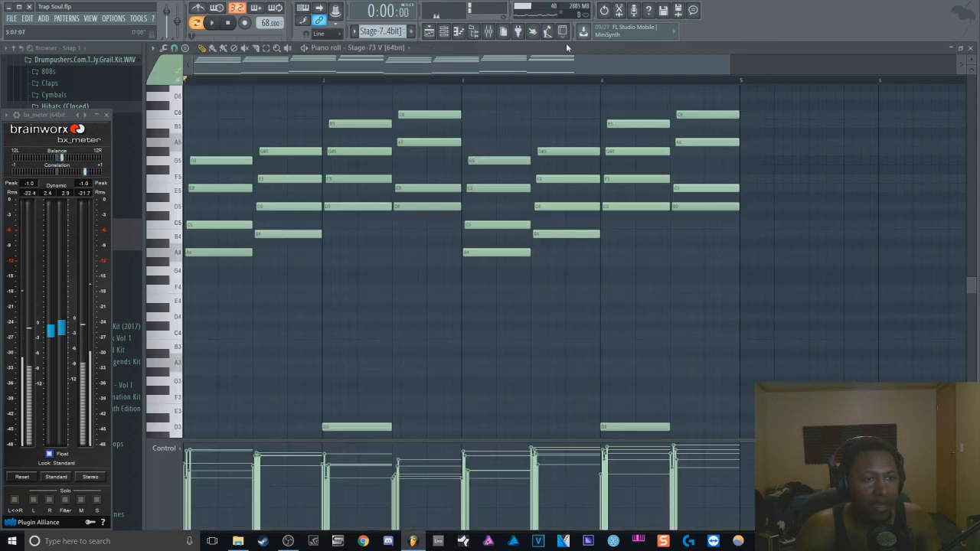
click(488, 30)
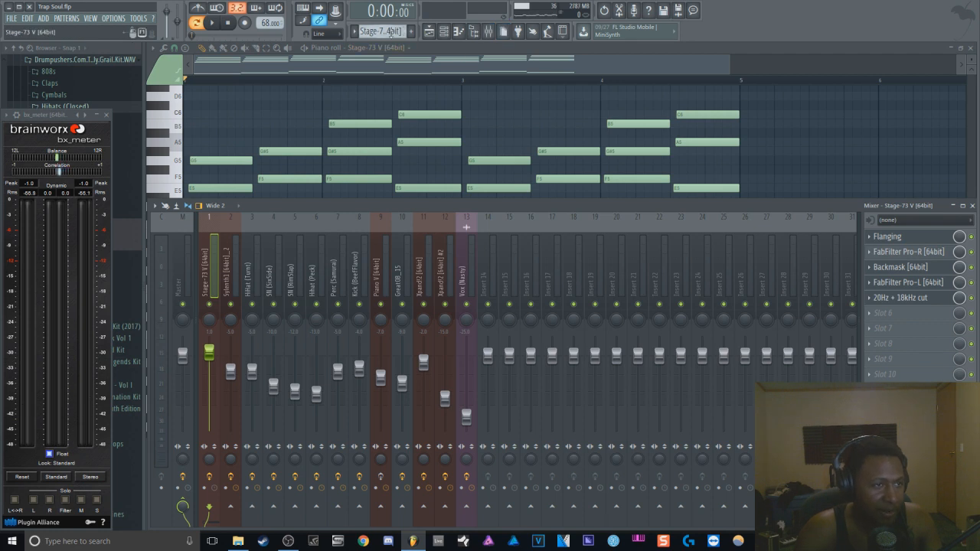
scroll(391, 32, down, 1)
scroll(391, 33, up, 1)
scroll(391, 33, down, 1)
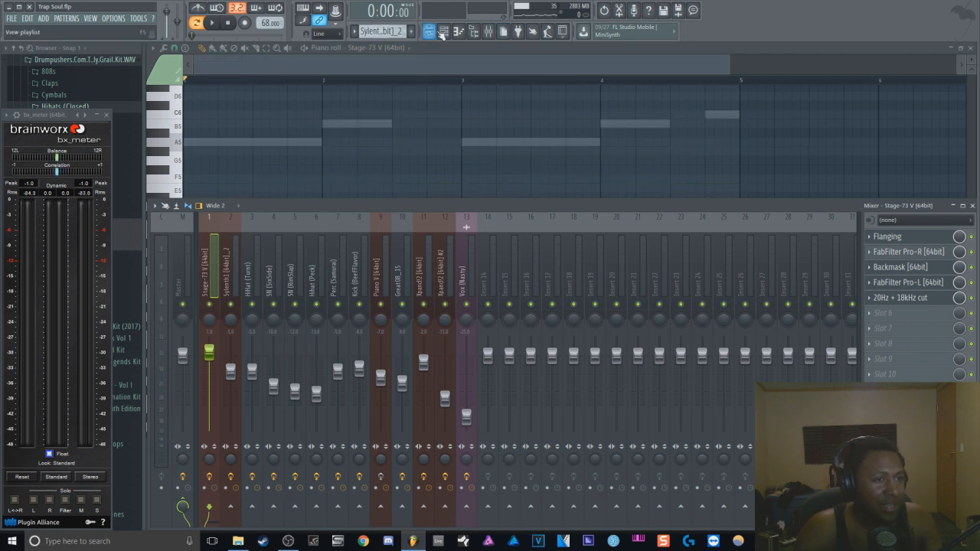
click(443, 31)
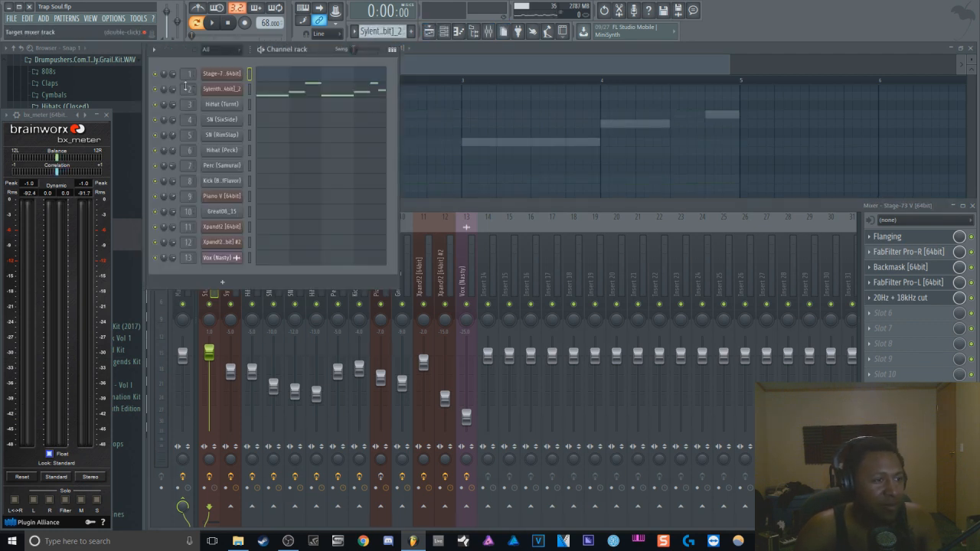
click(246, 100)
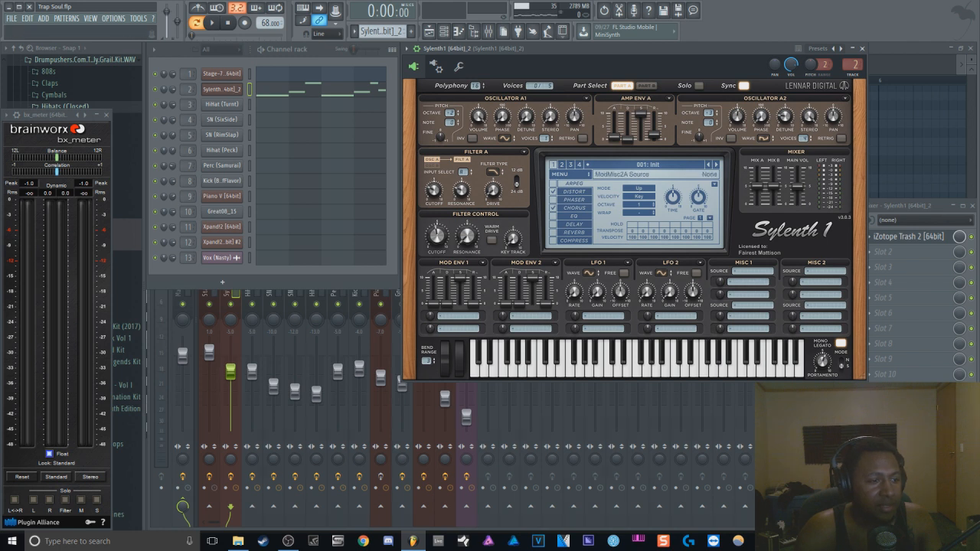
click(212, 23)
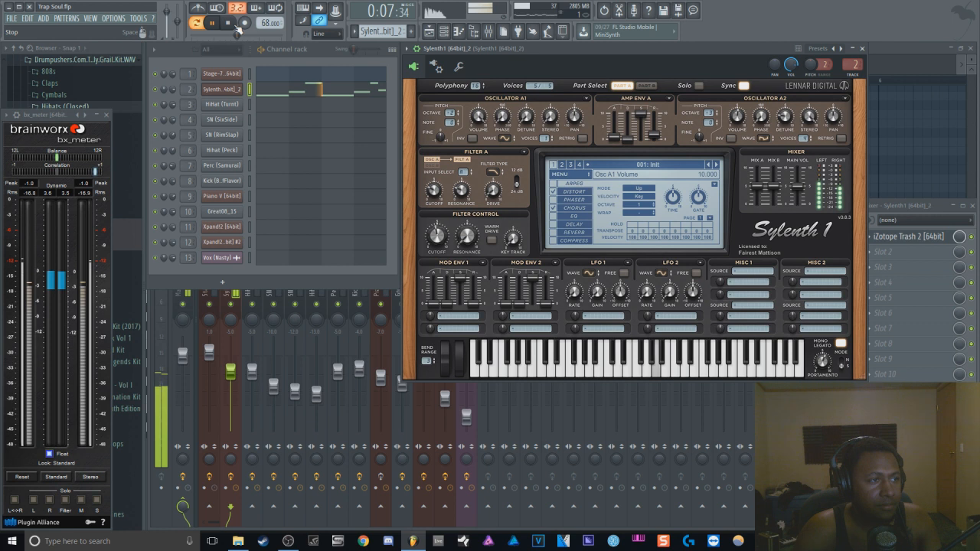
click(237, 25)
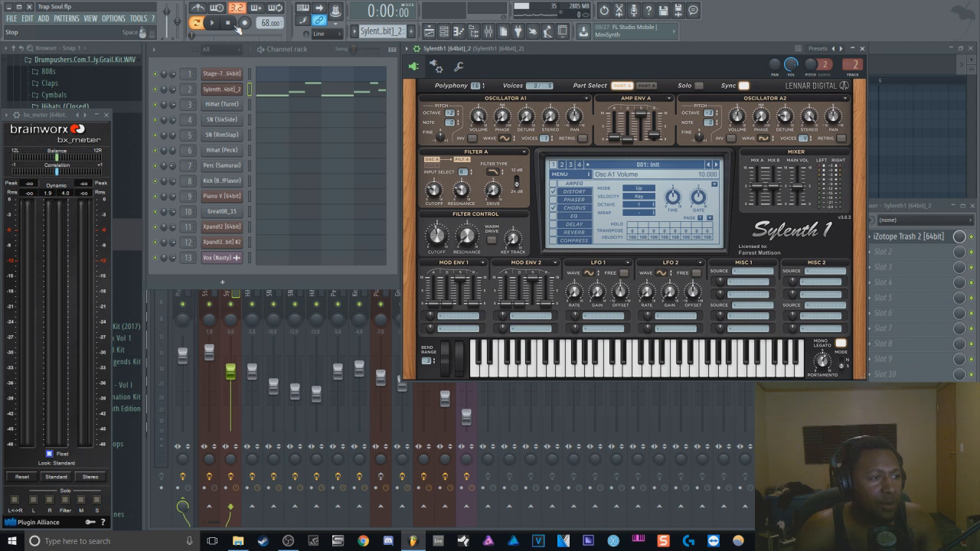
View the iZotope Trash 2 distortion on the Sylenth1 track and inspect the shape curve of its middle frequency band
click(917, 237)
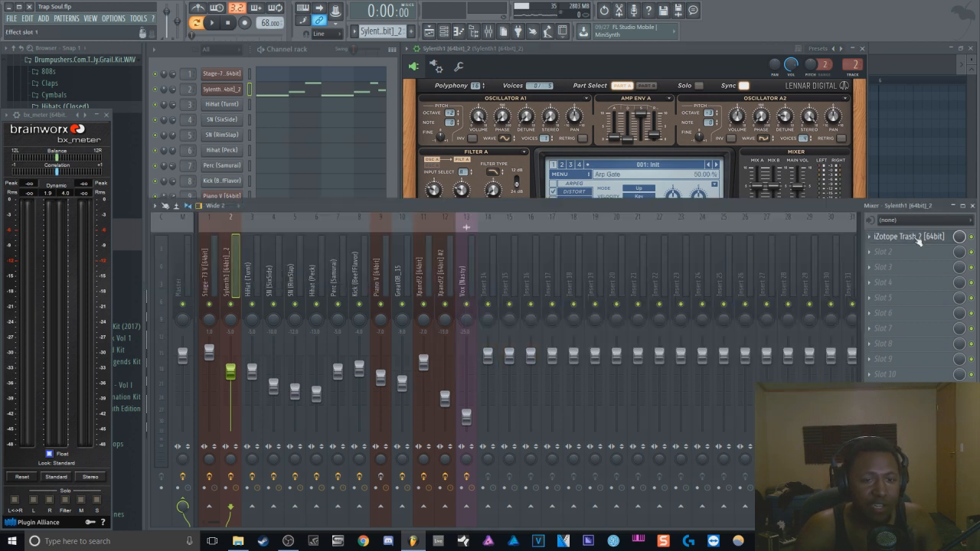
drag(579, 184, 751, 61)
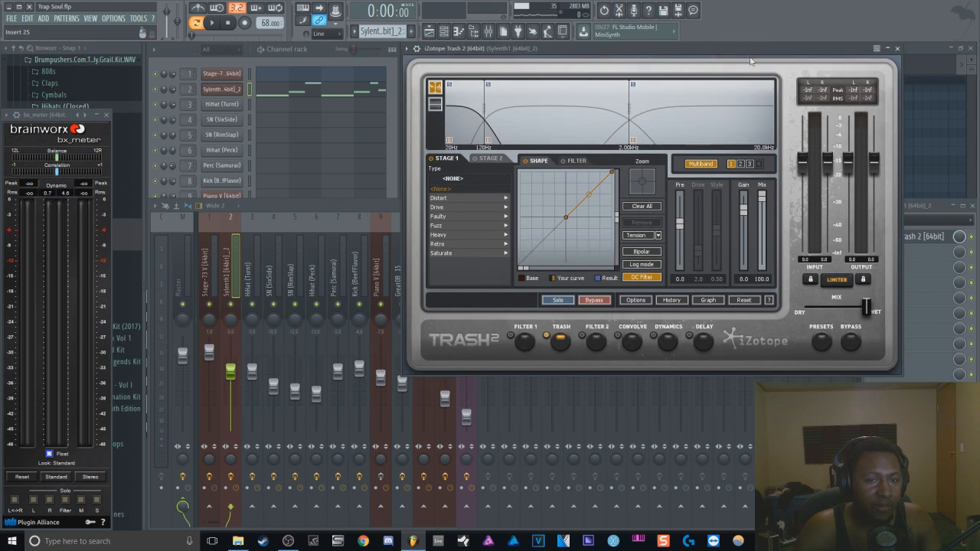
click(588, 113)
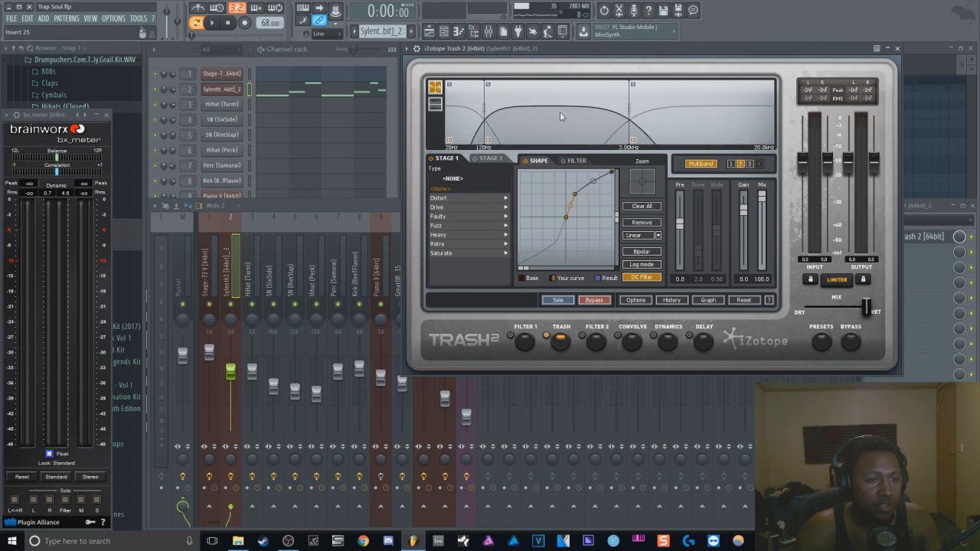
Compare the Sylenth1 melody with iZotope Trash 2 bypassed and enabled, and close the mixer and effect windows
click(976, 243)
key(space)
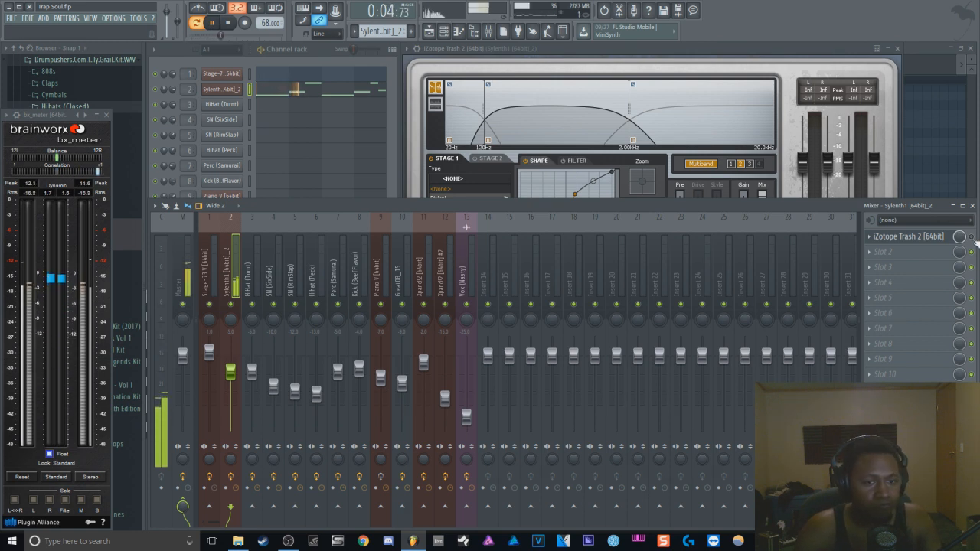
key(space)
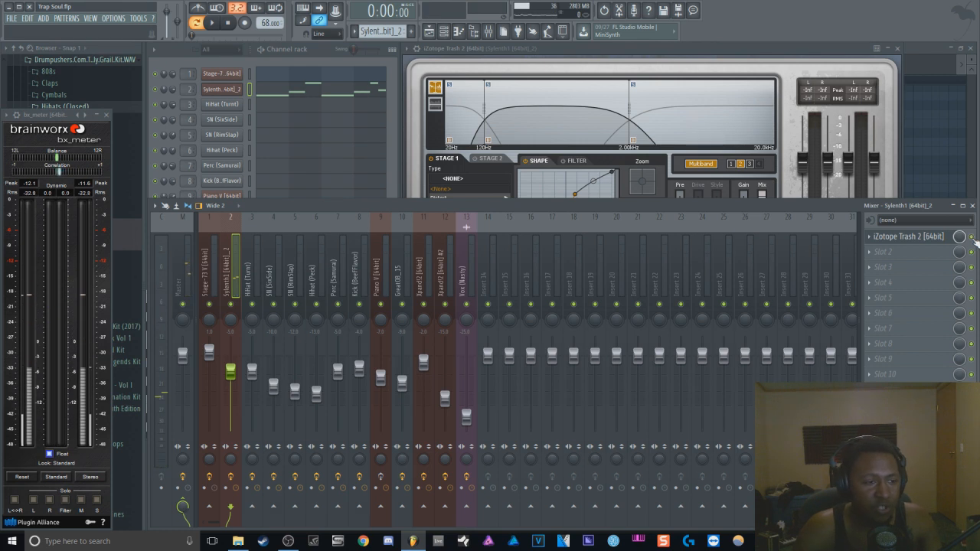
key(space)
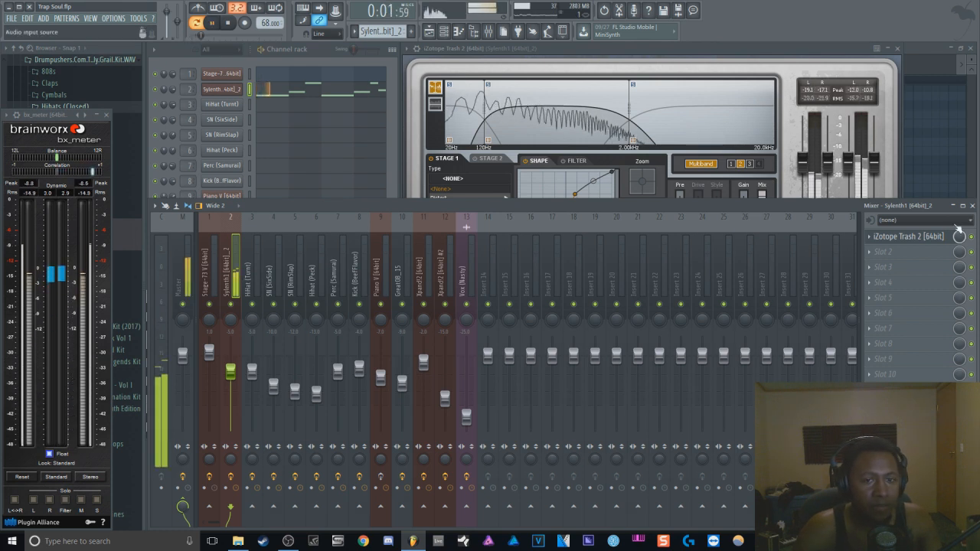
click(972, 206)
key(space)
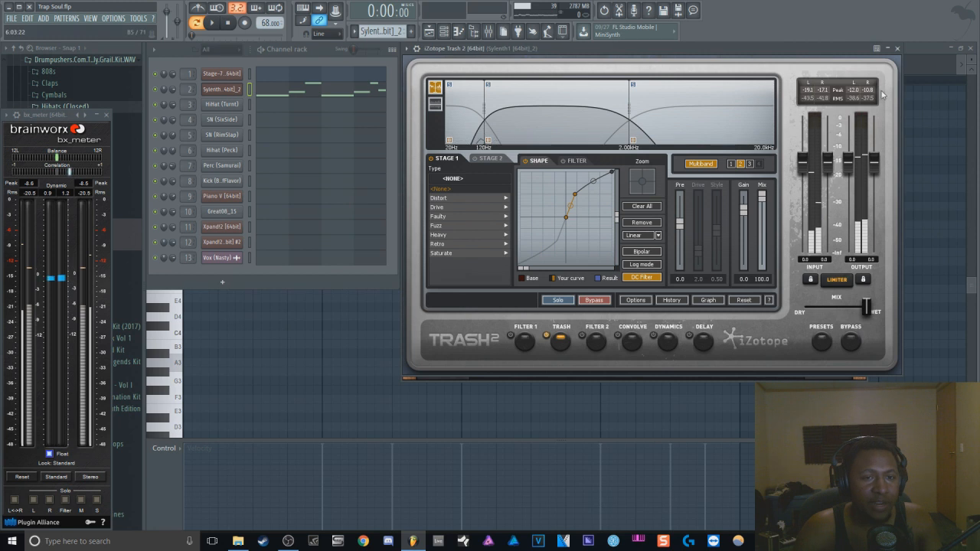
click(899, 48)
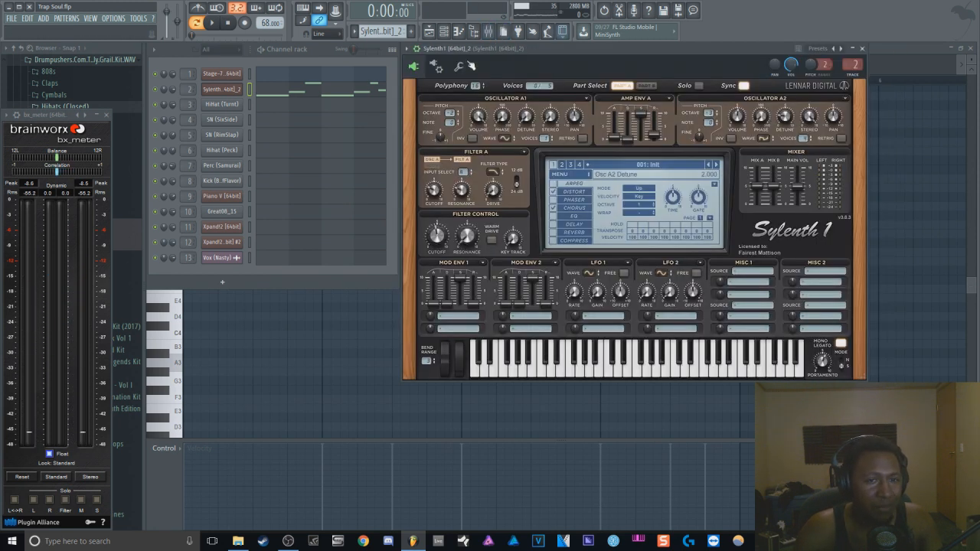
Switch to the HiHat (Turnt) pattern, view its channel's sample settings and audition the hi-hats
click(416, 48)
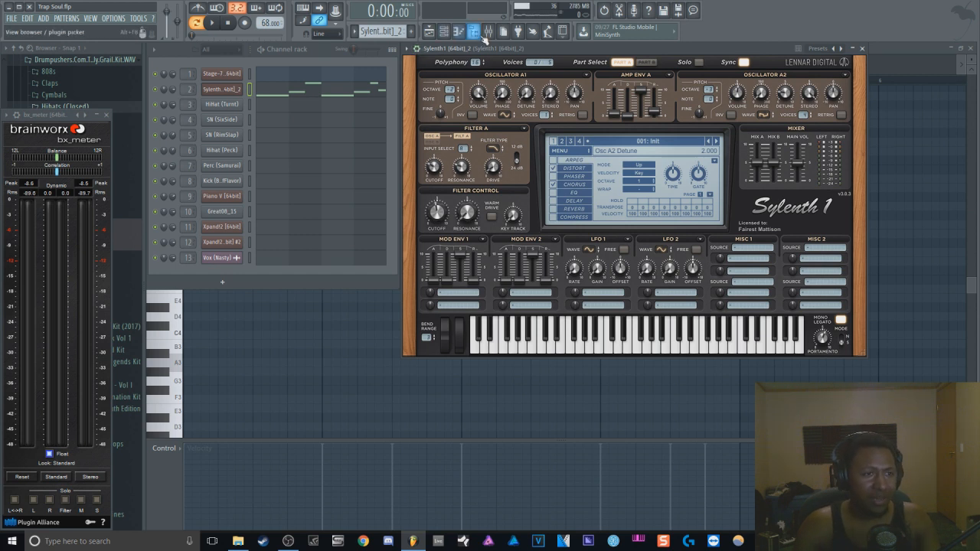
click(488, 31)
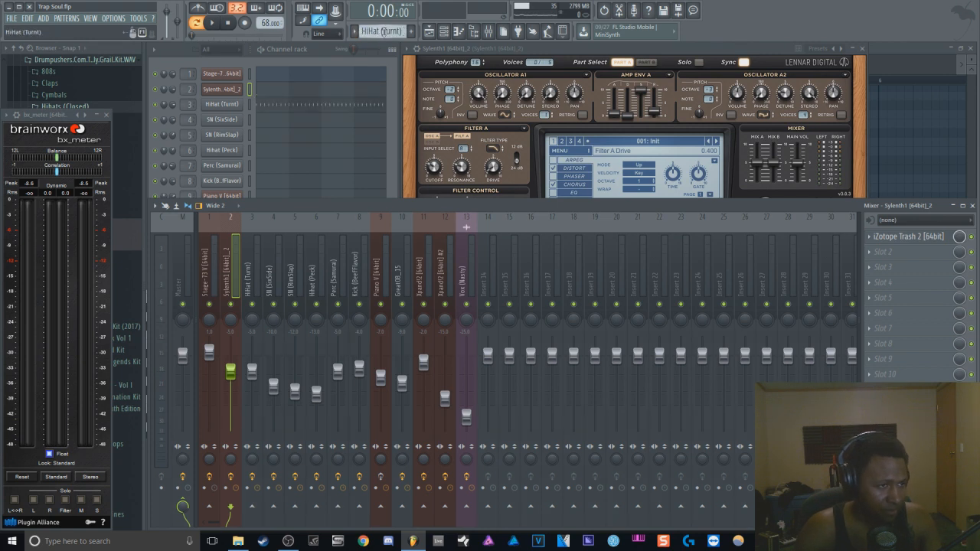
click(216, 108)
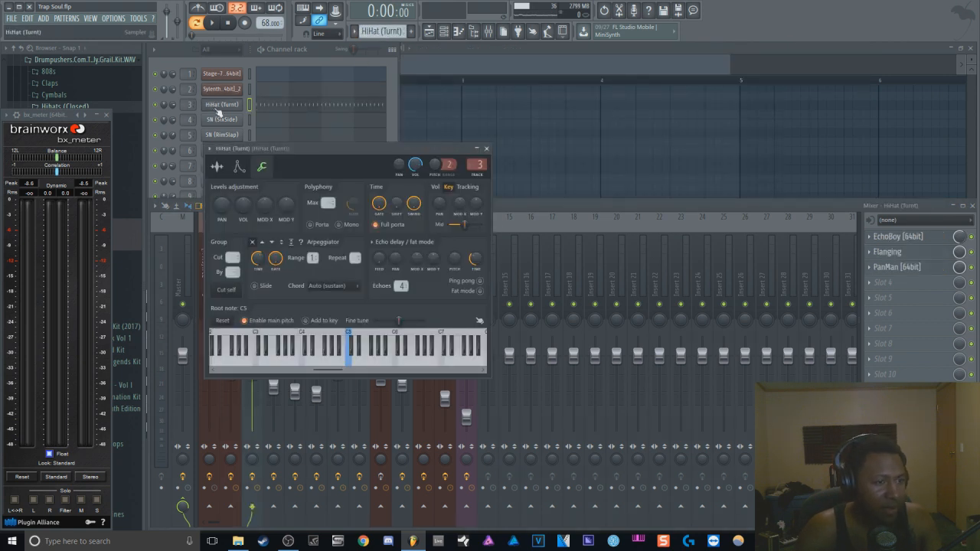
click(217, 166)
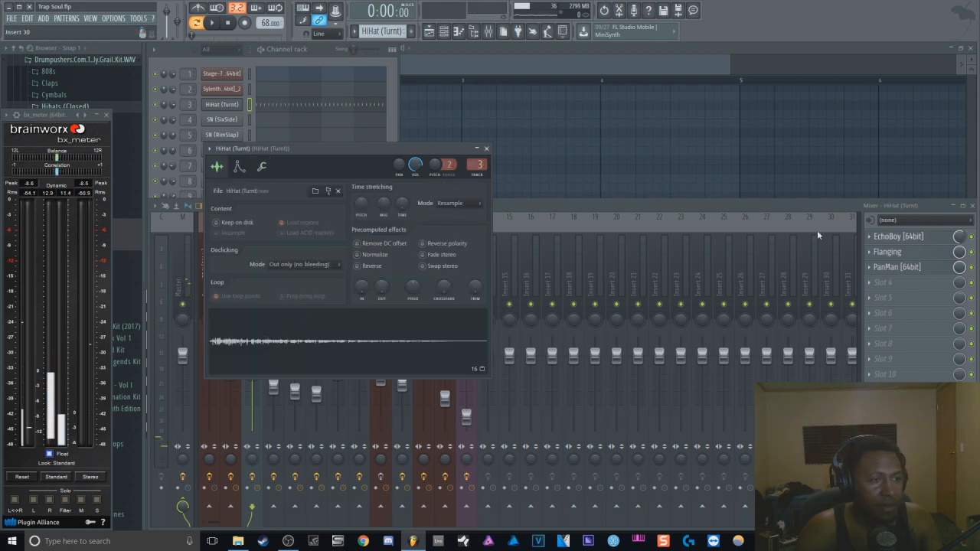
click(188, 105)
double_click(187, 105)
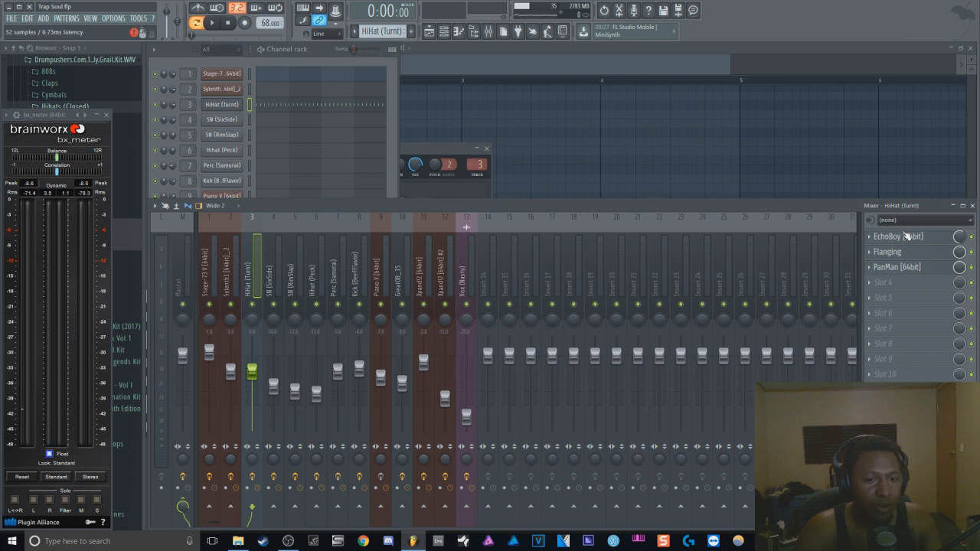
key(space)
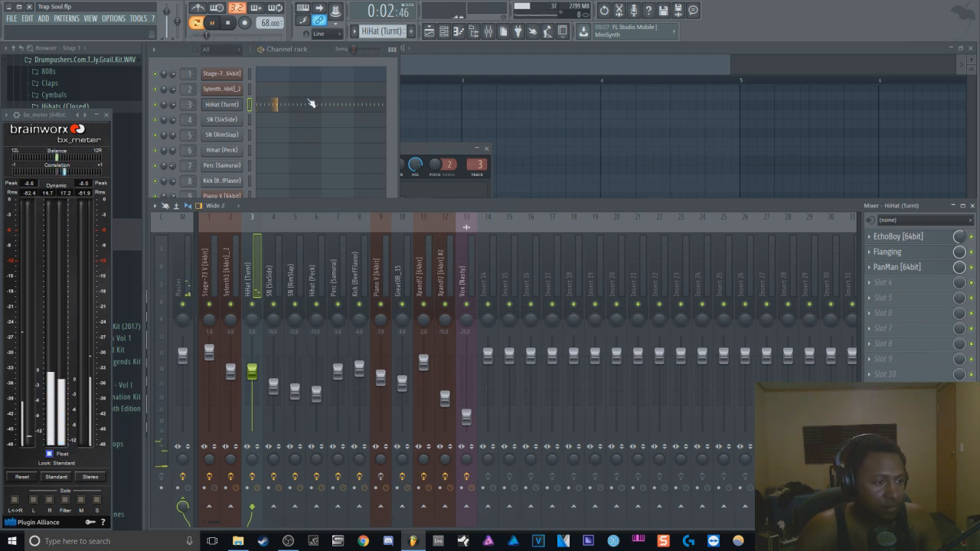
key(space)
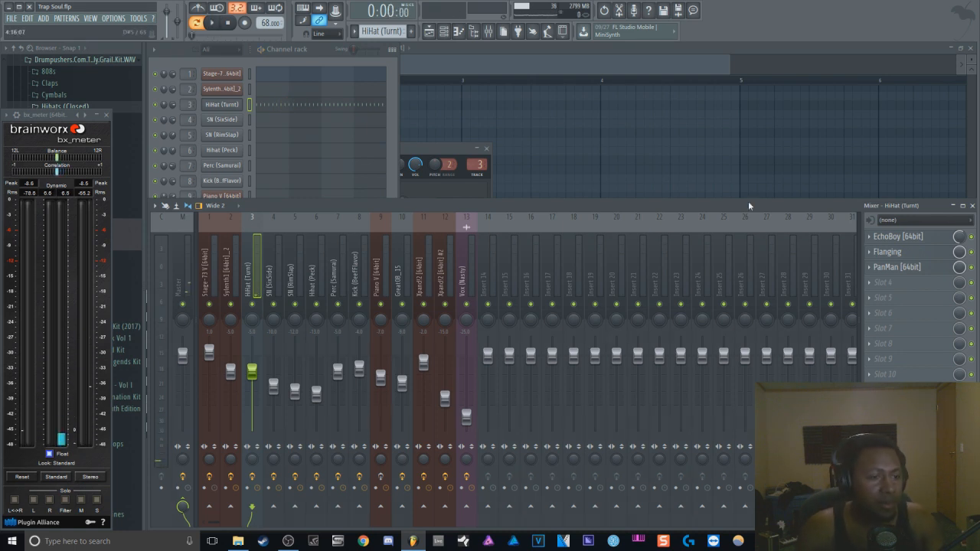
Inspect the EchoBoy, Flanging and PanMan effect settings on the HiHat (Turnt) mixer track
click(899, 237)
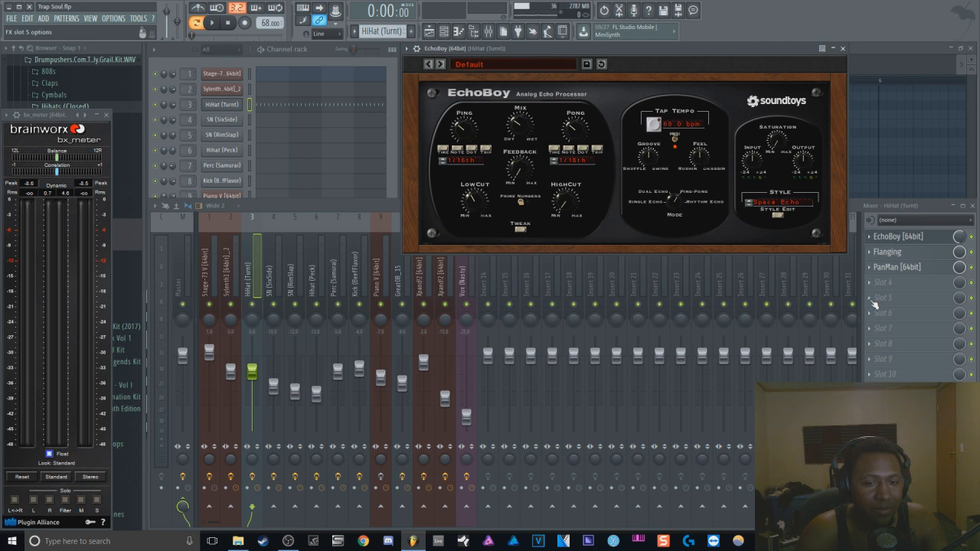
click(946, 255)
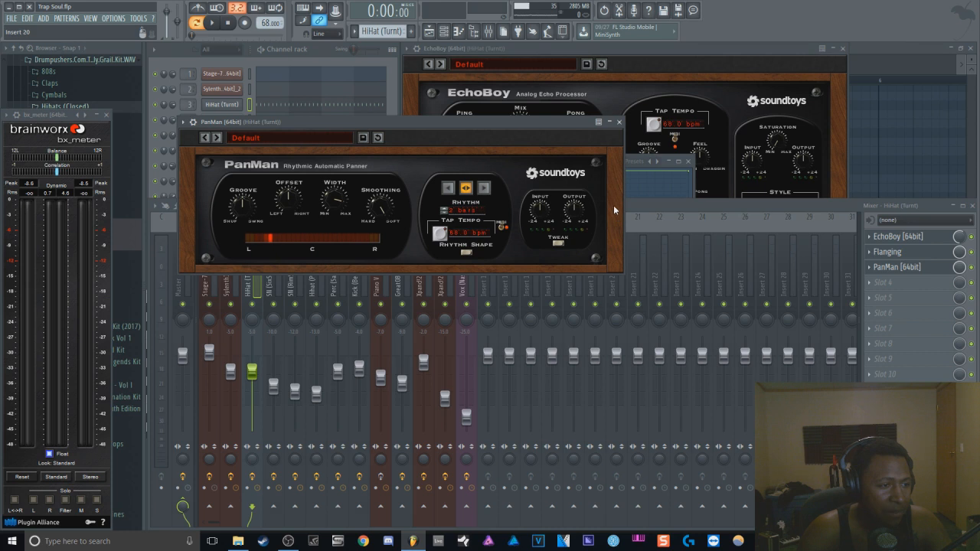
click(619, 123)
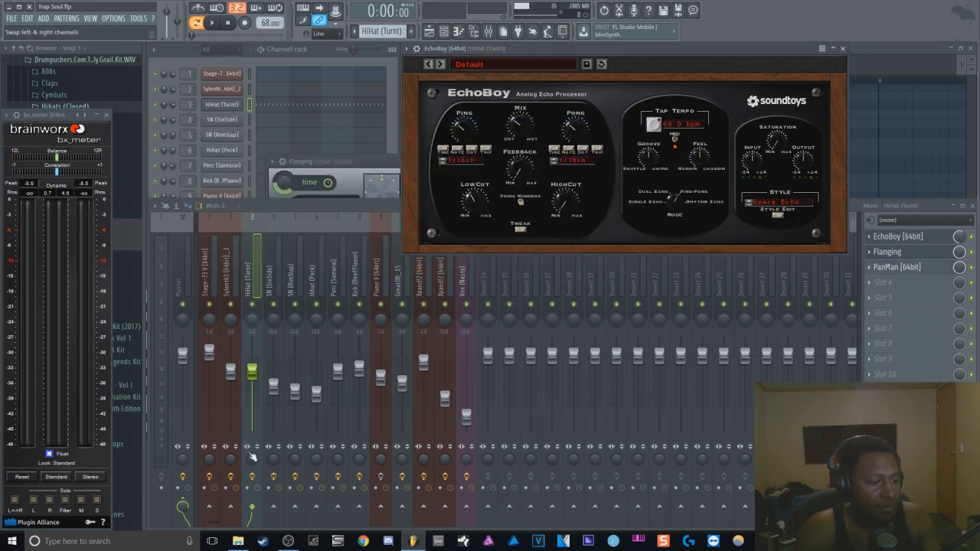
Compare the hi-hat loop with the HiHat (Turnt) mixer track's effects bypassed and enabled
key(space)
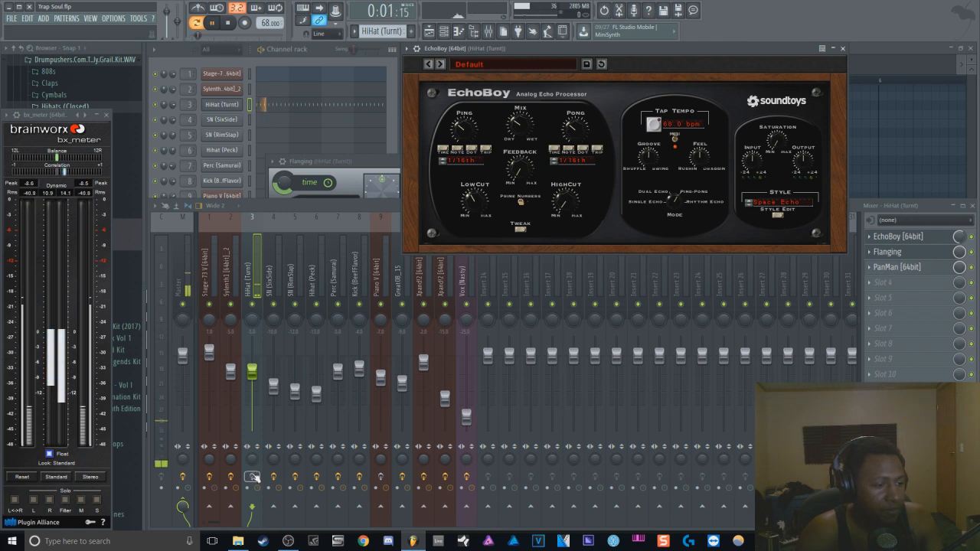
key(space)
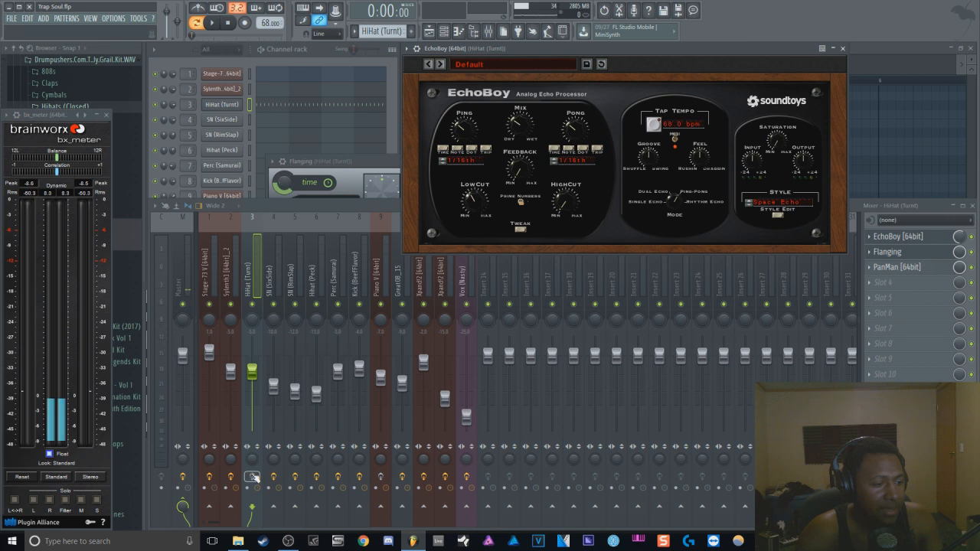
key(space)
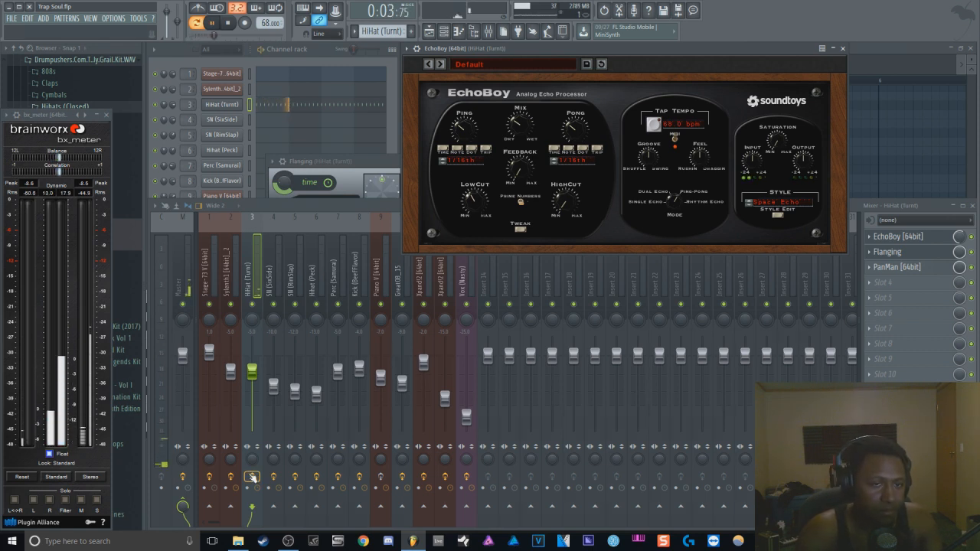
key(space)
Switch to the SN (SixSide) pattern and open the snare channel's sample settings
click(392, 100)
scroll(383, 32, down, 1)
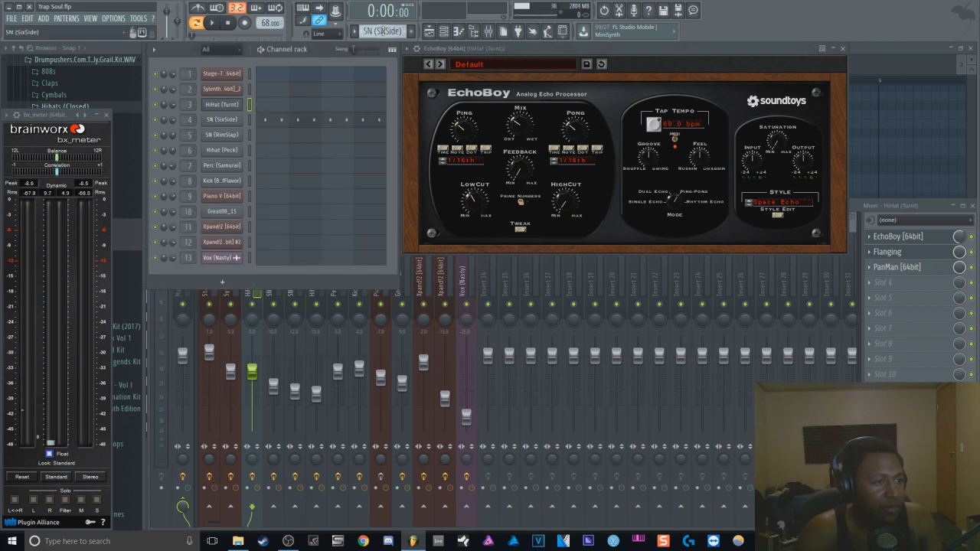
click(236, 121)
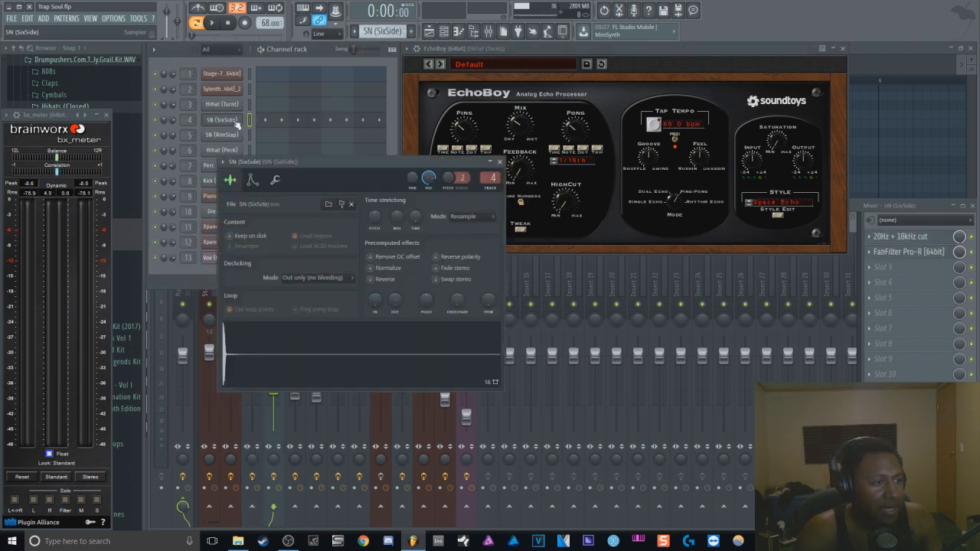
Audition the SN (SixSide) sample and inspect the 20Hz + 18kHz cut and FabFilter Pro-R settings on its mixer track
click(276, 362)
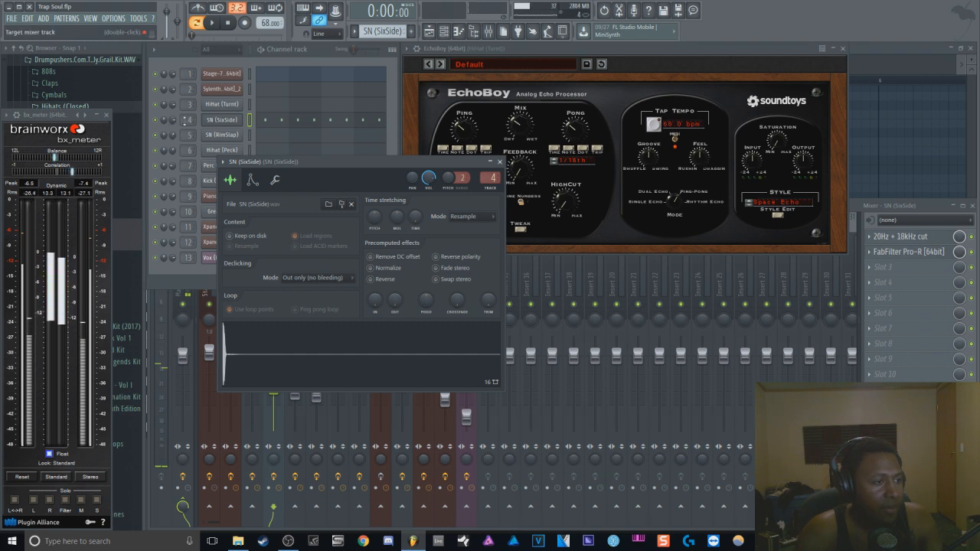
double_click(187, 120)
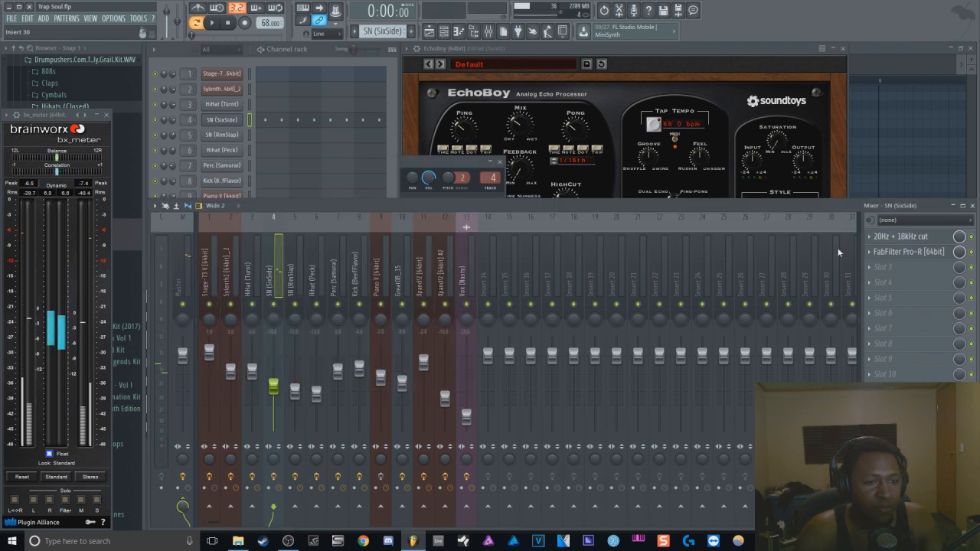
click(903, 237)
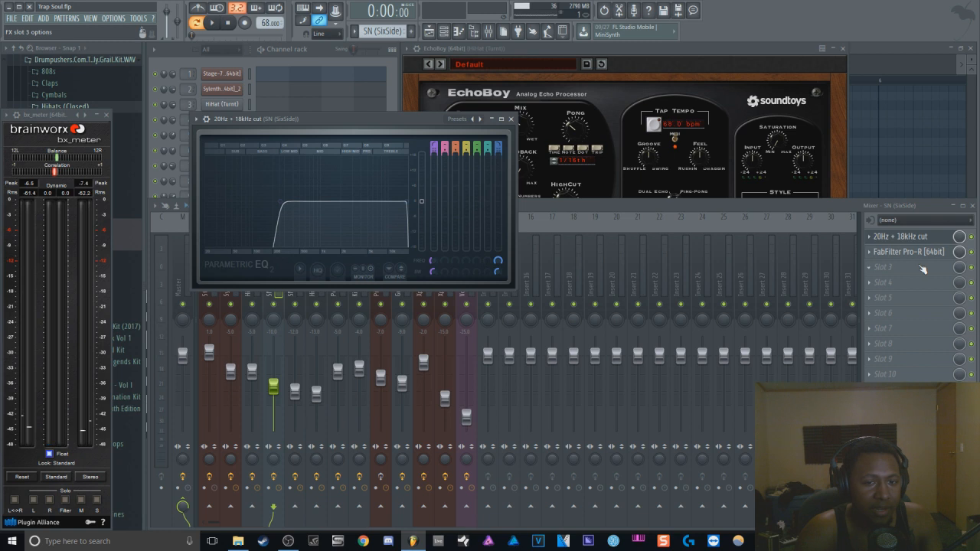
click(903, 251)
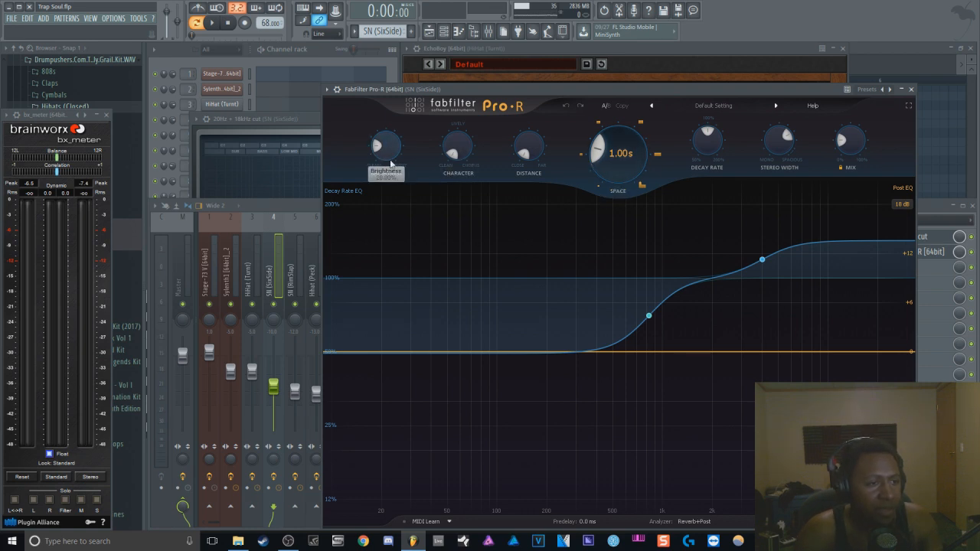
click(911, 88)
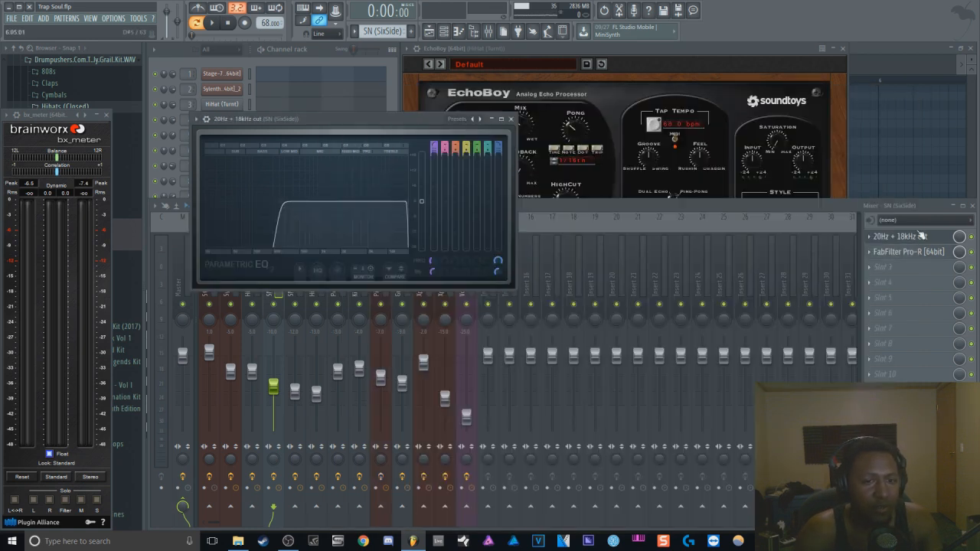
Try Fruity Reeverb 2 in slot 3 of the SN (SixSide) mixer track with FabFilter Pro-R bypassed, auditioning the snare
click(888, 266)
mouse_move(880, 281)
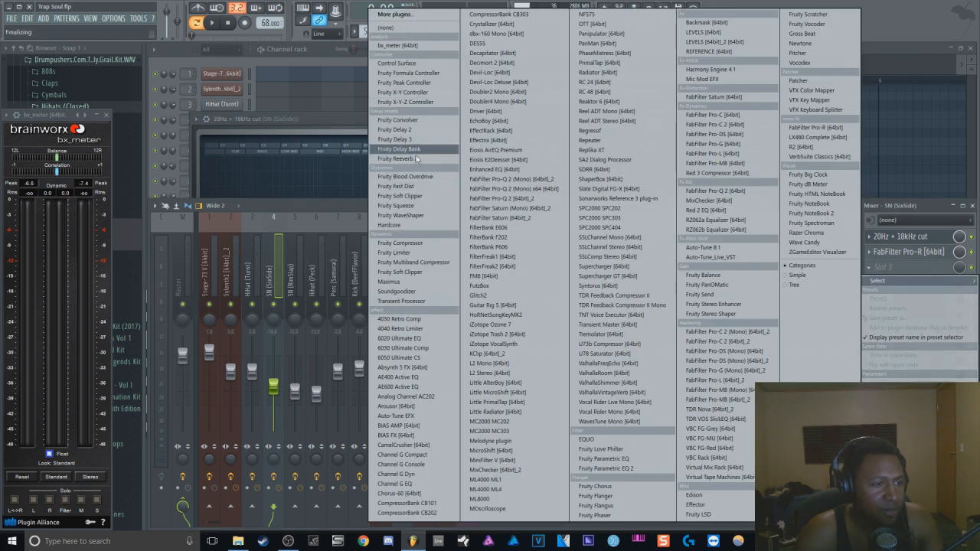
click(395, 158)
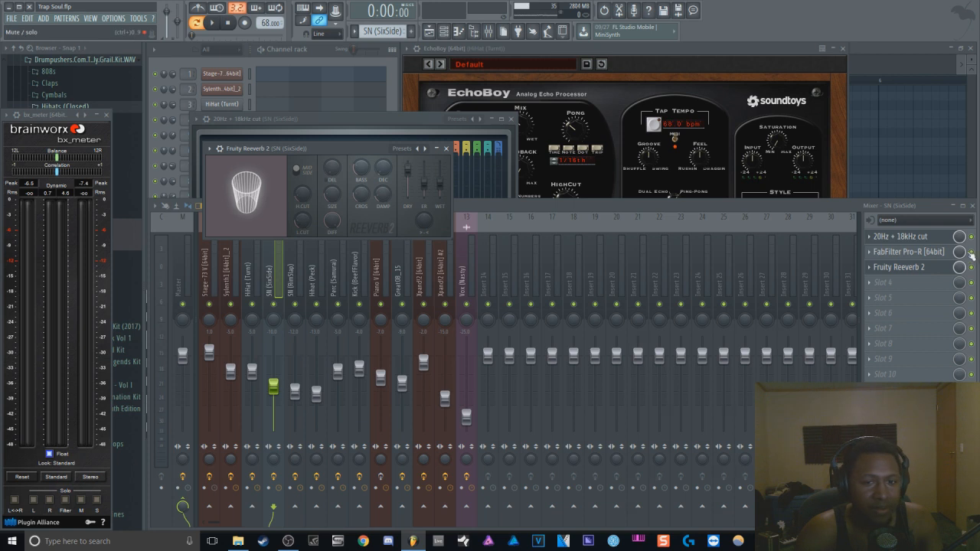
click(906, 258)
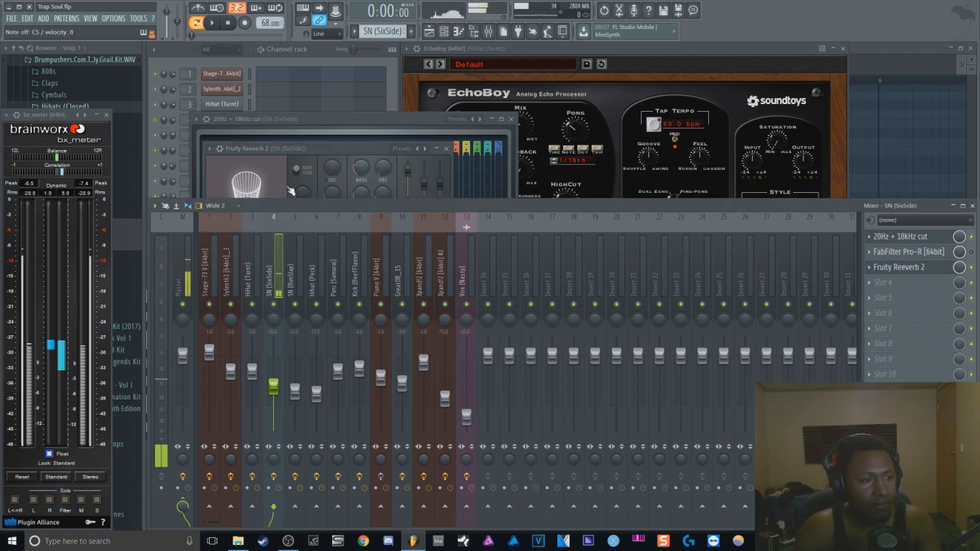
click(368, 135)
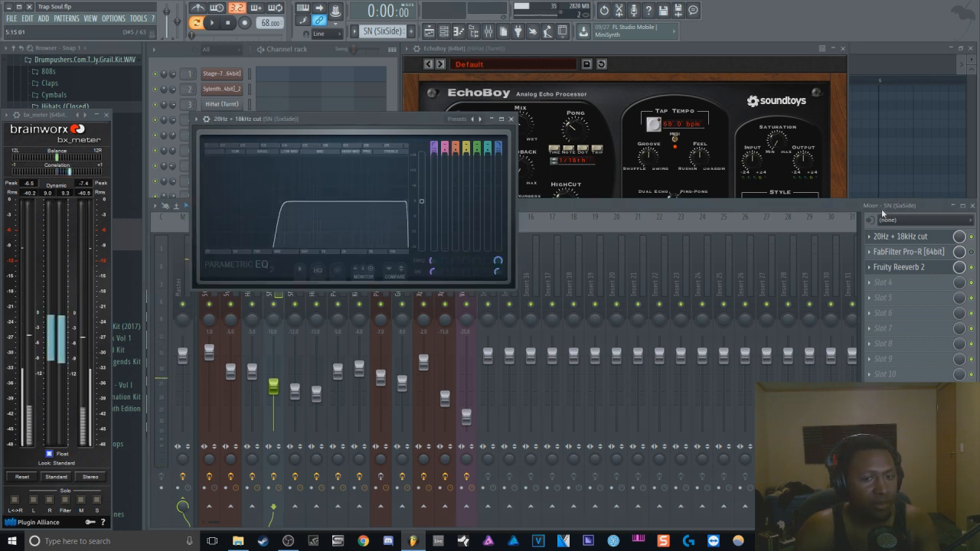
click(895, 267)
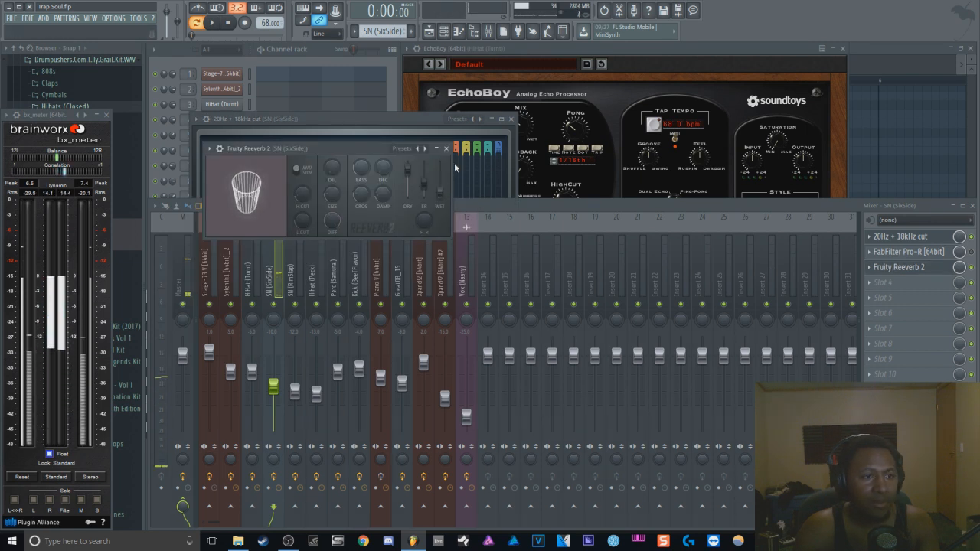
click(445, 148)
Remove Fruity Reeverb 2 from slot 3 of the SN (SixSide) mixer track
click(870, 268)
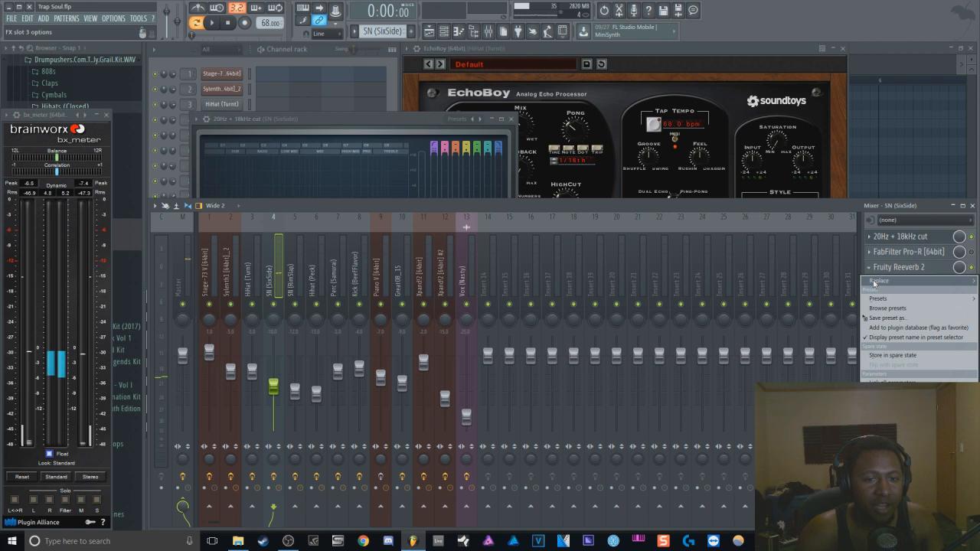
mouse_move(875, 283)
click(440, 32)
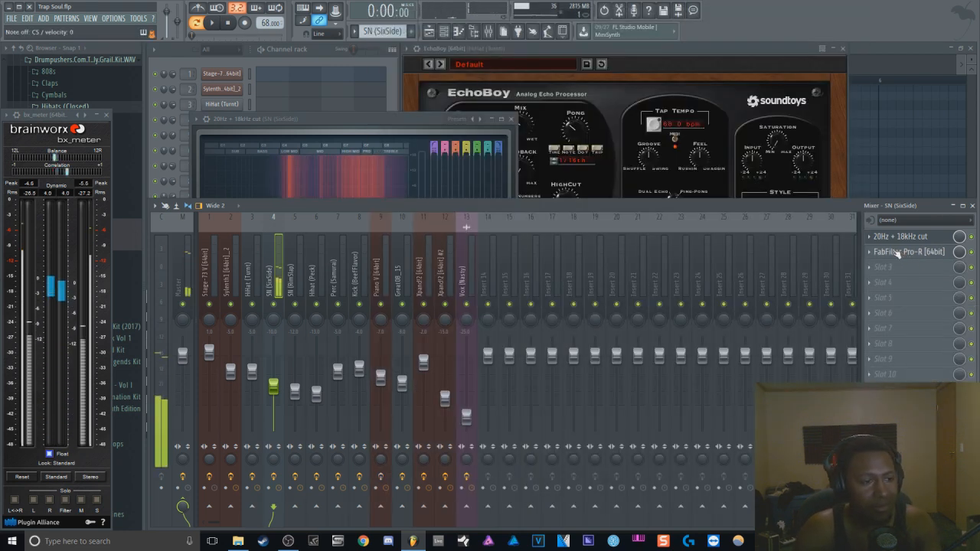
Switch to the SN (RimSlap) pattern, view its notes in the piano roll and play them back
click(317, 55)
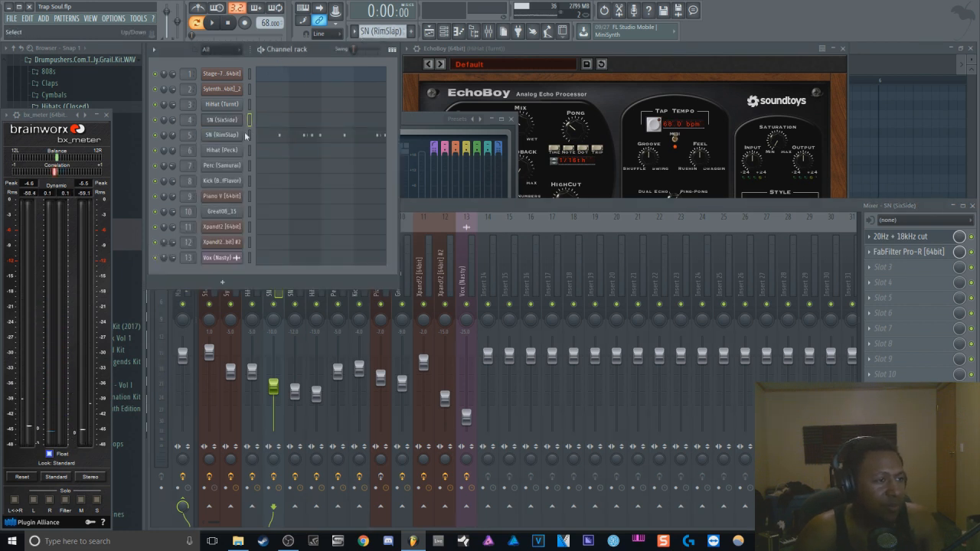
click(267, 139)
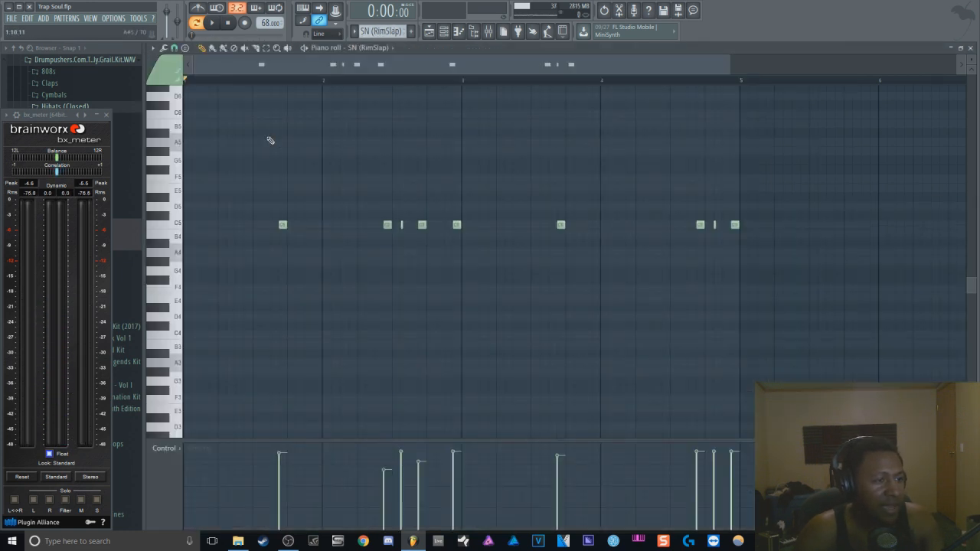
click(278, 82)
click(278, 83)
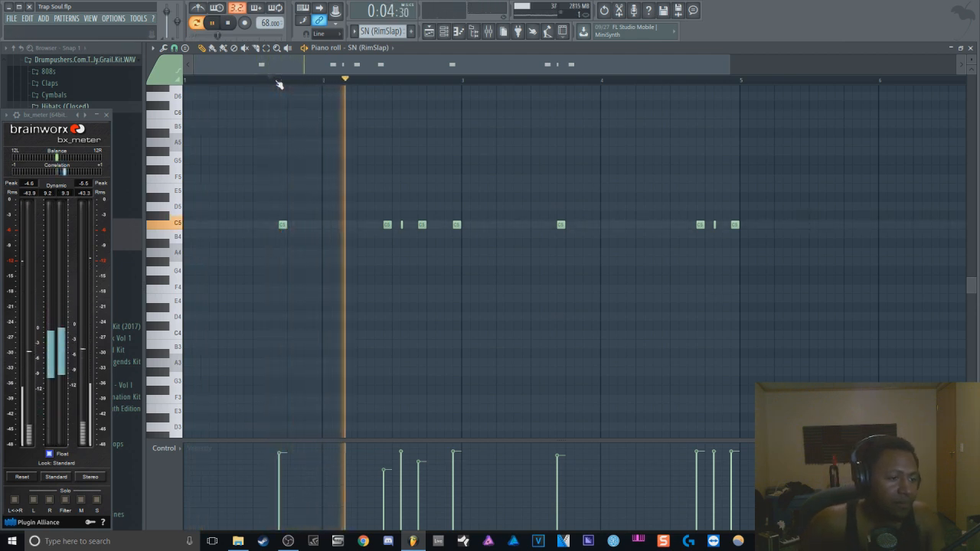
click(279, 82)
Inspect the 20Hz + 18kHz cut and FabFilter Pro-R settings on the SN (RimSlap) mixer track and audition the pattern
click(440, 32)
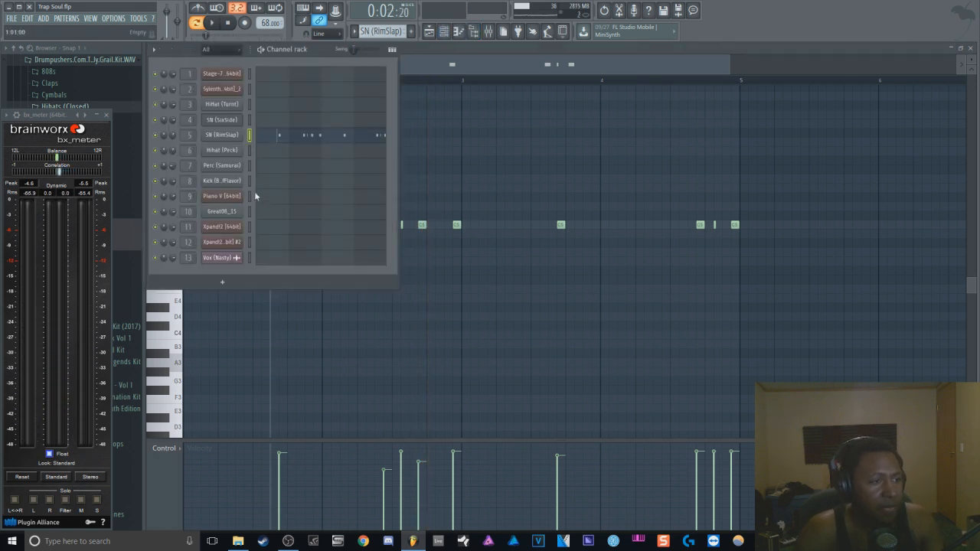
double_click(189, 136)
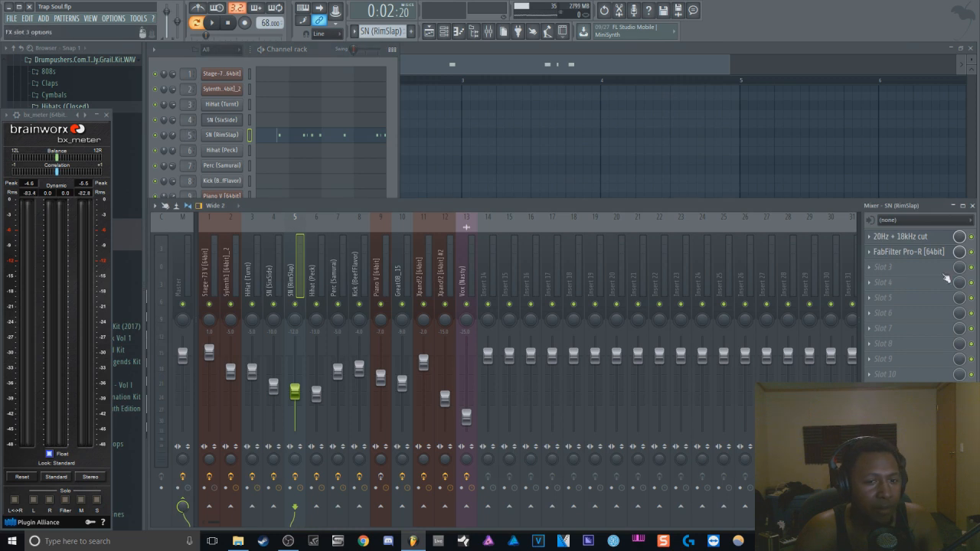
click(918, 237)
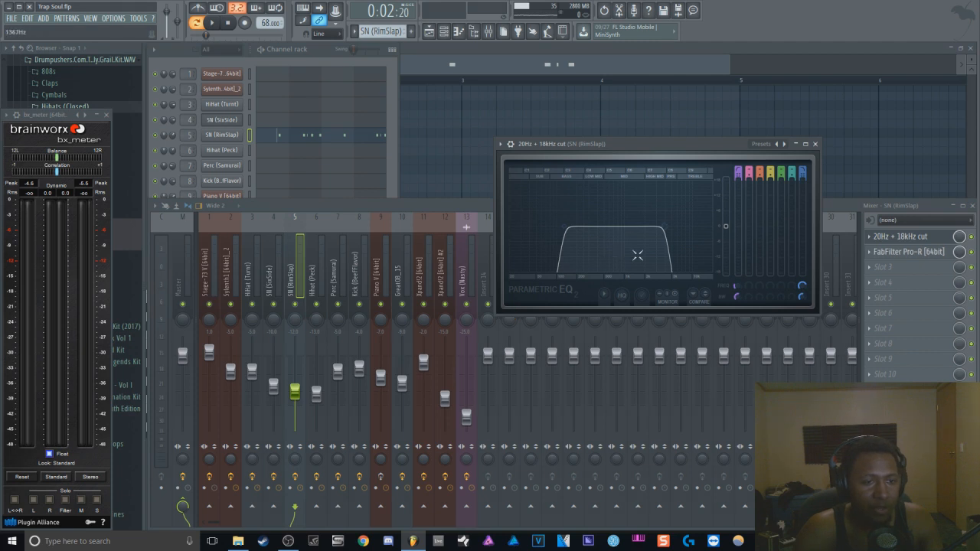
click(900, 252)
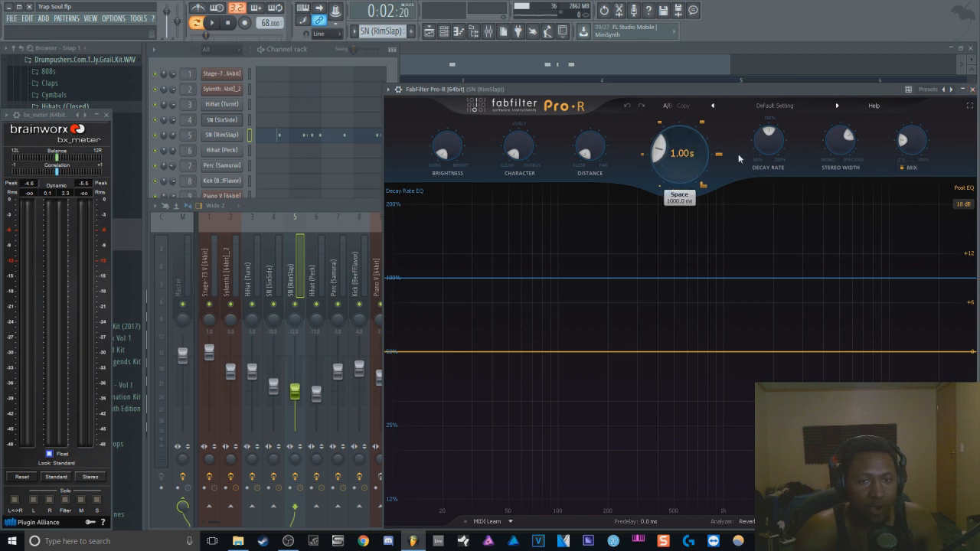
click(972, 89)
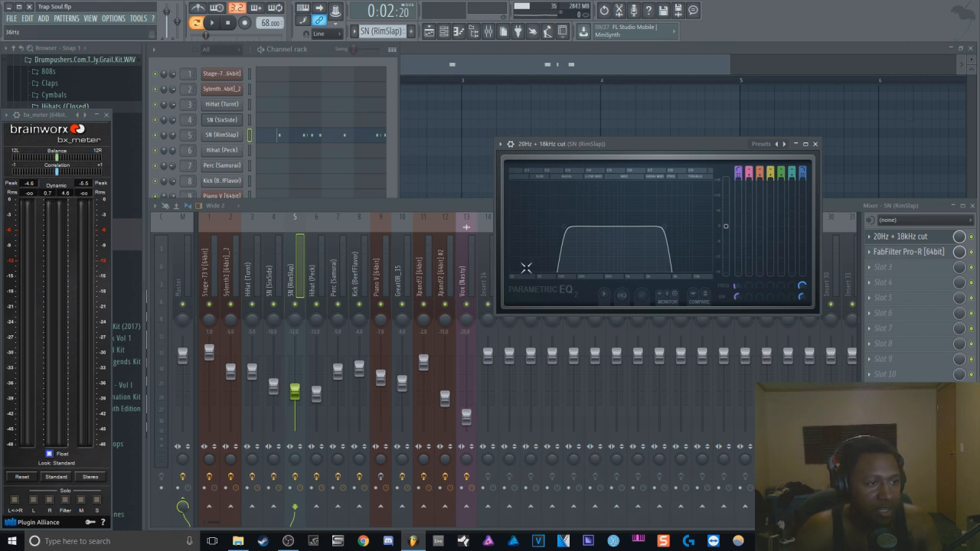
key(space)
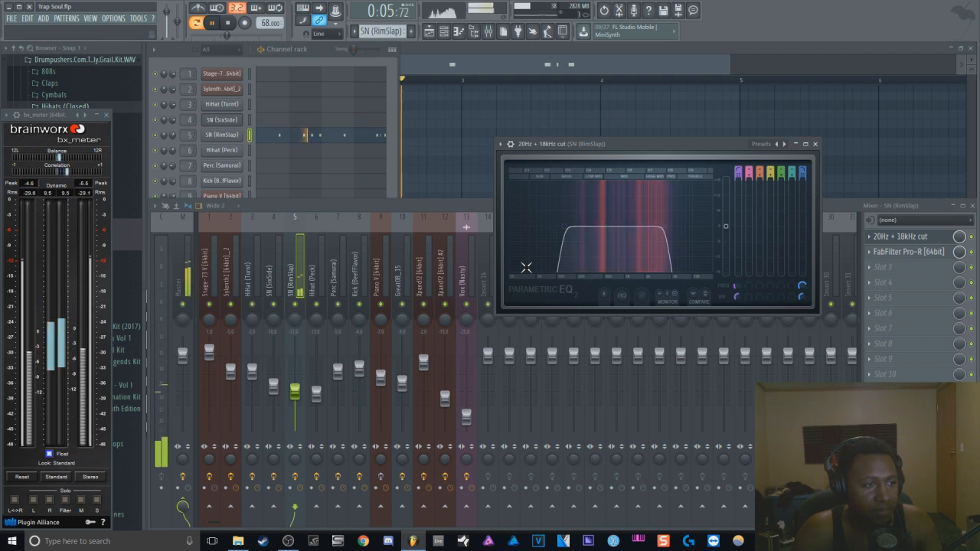
key(space)
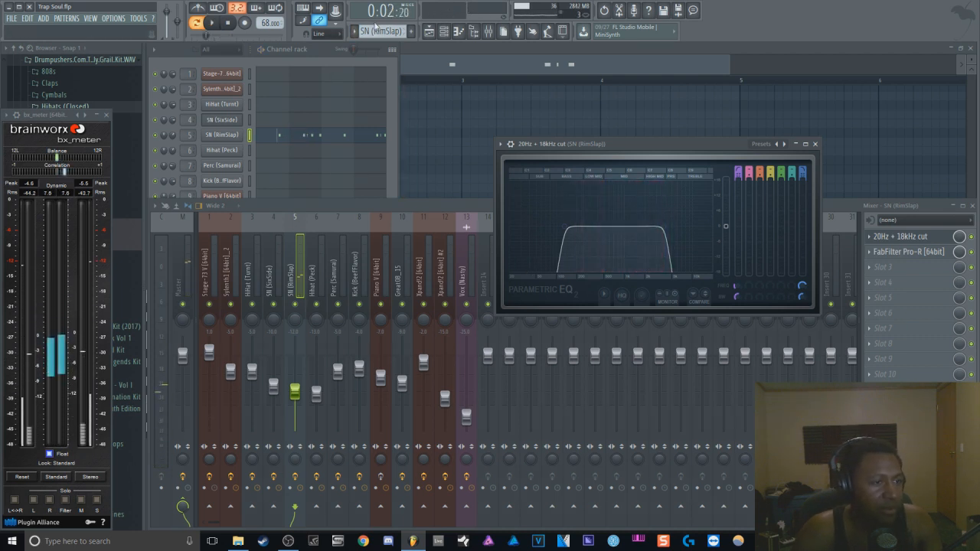
Switch to the Hihat (Peck) pattern and play it back in the piano roll with several bars in view
click(274, 151)
click(229, 23)
drag(729, 66, 429, 73)
key(space)
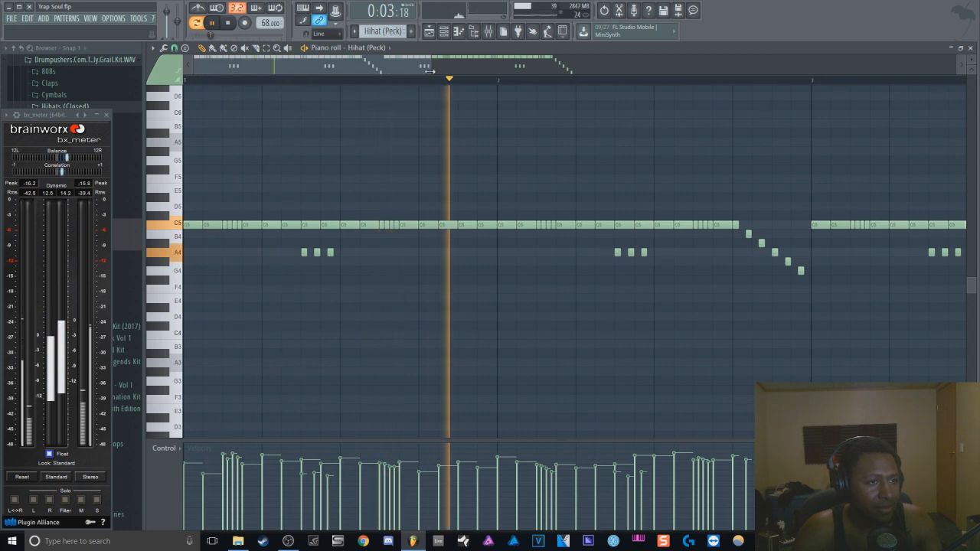
drag(433, 73, 484, 71)
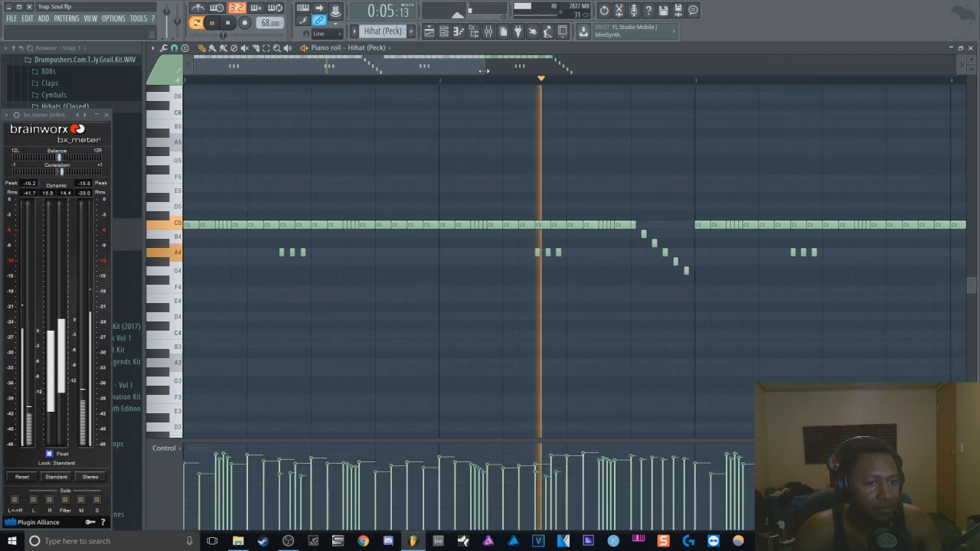
click(229, 23)
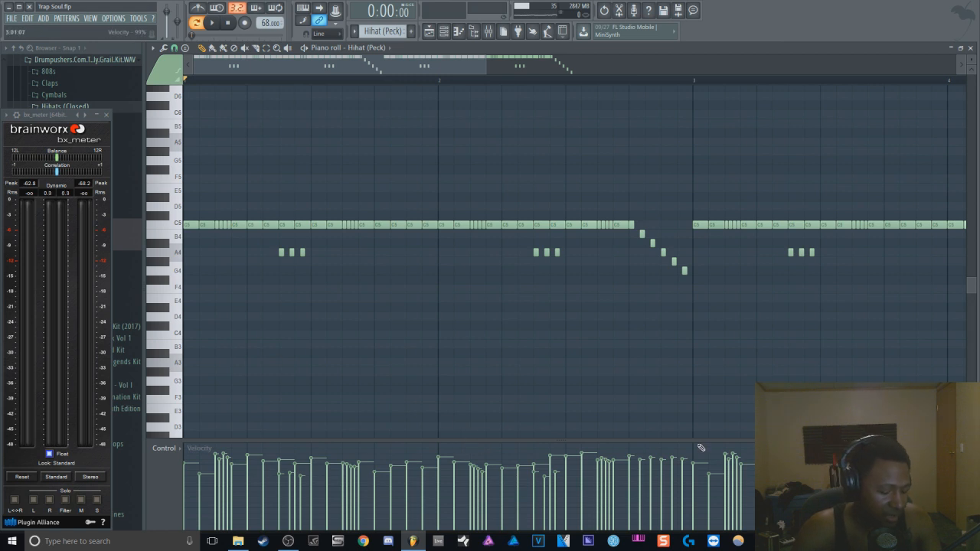
Randomize the velocity levels of the Hihat (Peck) notes with the piano roll randomizer
key(alt+r)
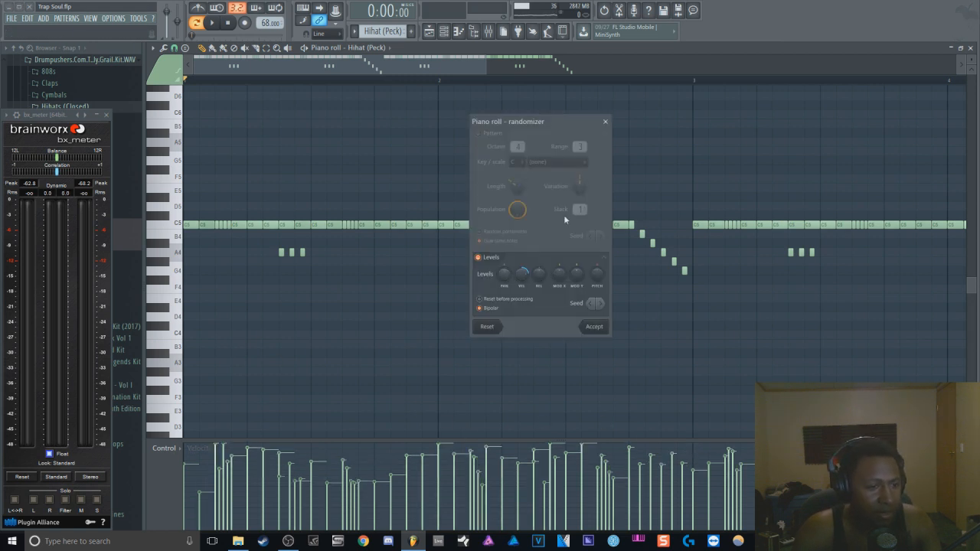
click(594, 326)
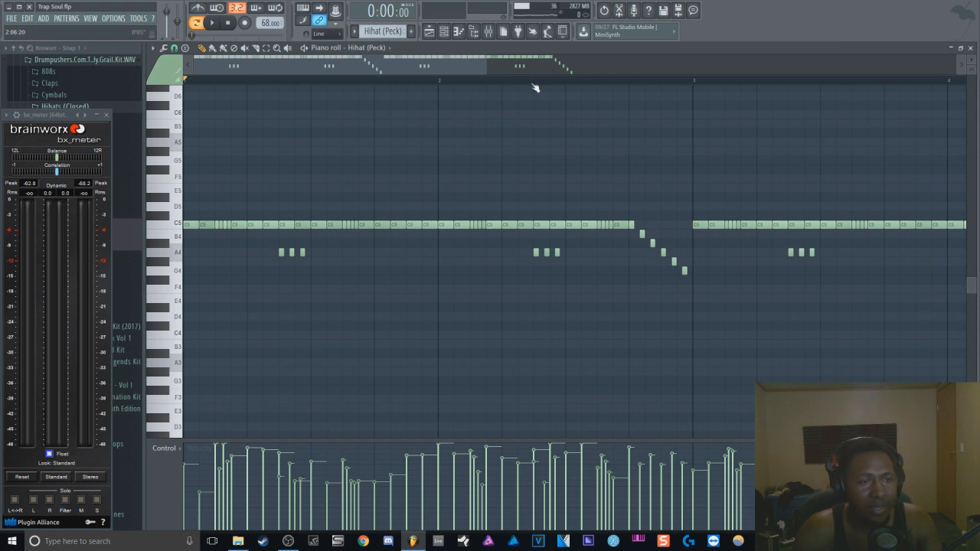
Inspect the Flanging, 20Hz + 18kHz cut and FabFilter Pro-R settings on the Hihat (Peck) mixer track
click(493, 34)
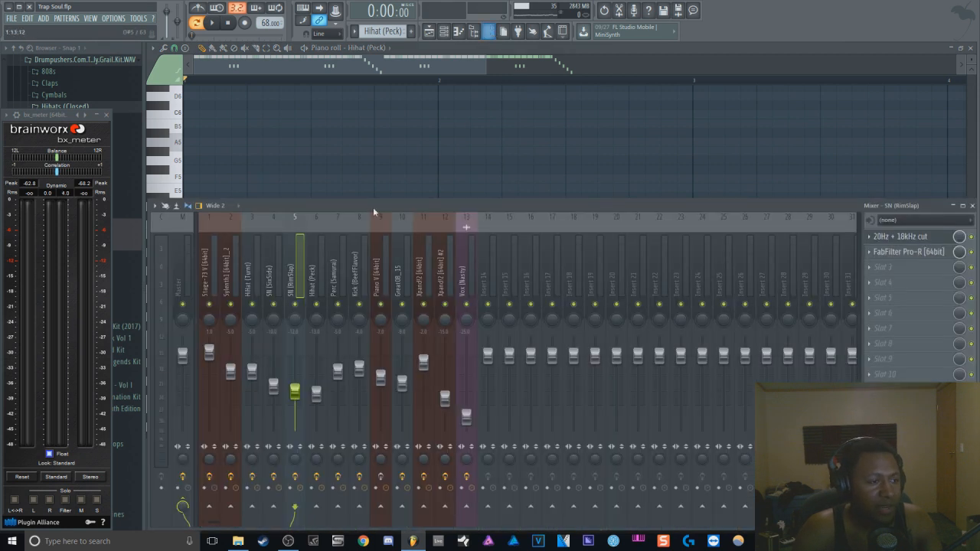
click(314, 284)
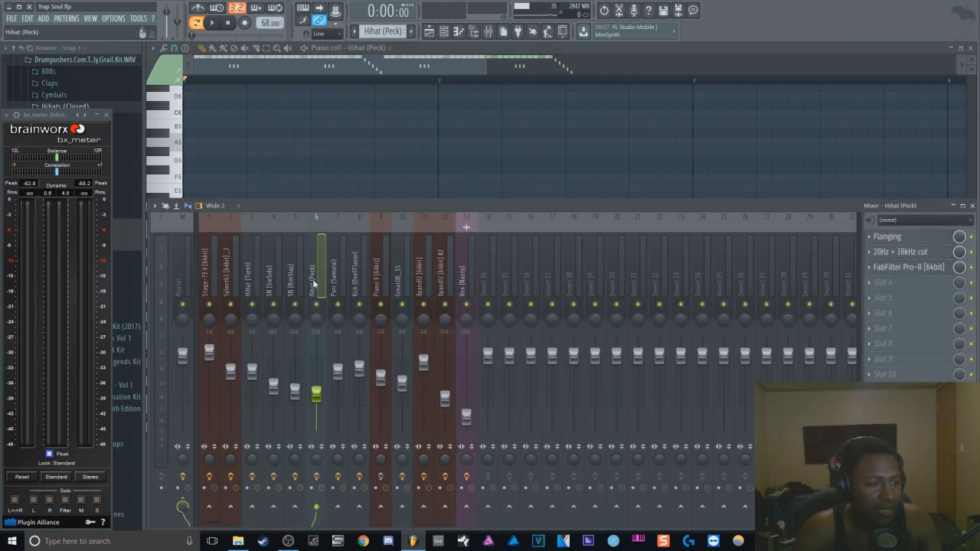
click(913, 240)
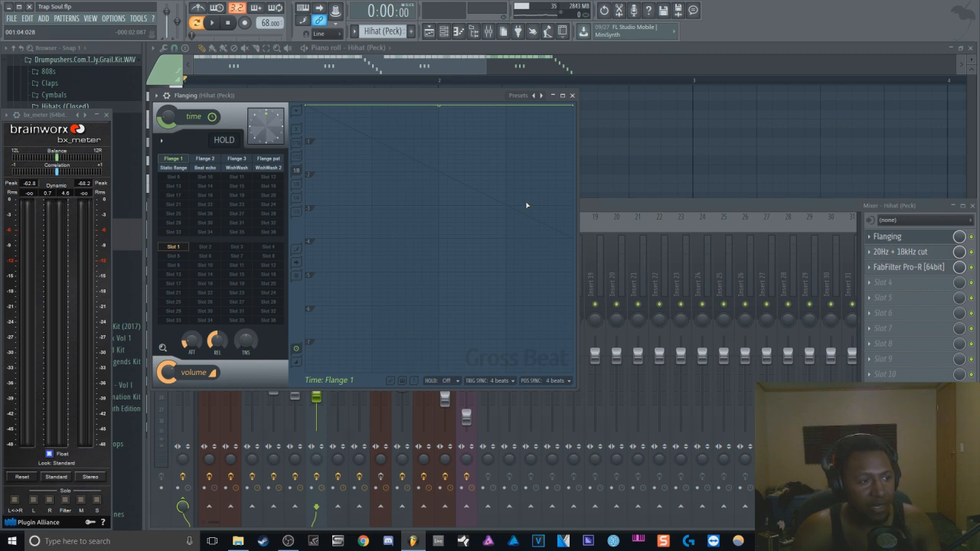
click(906, 257)
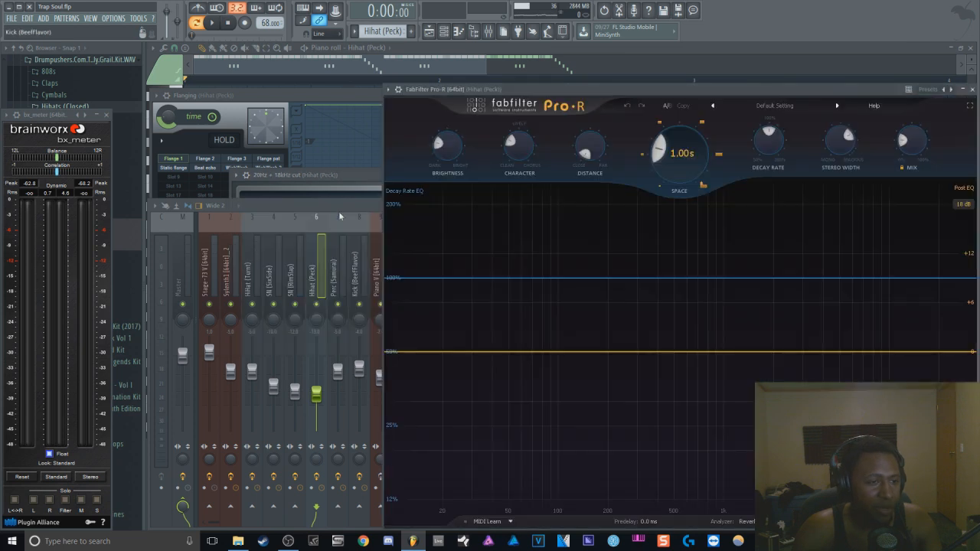
click(353, 95)
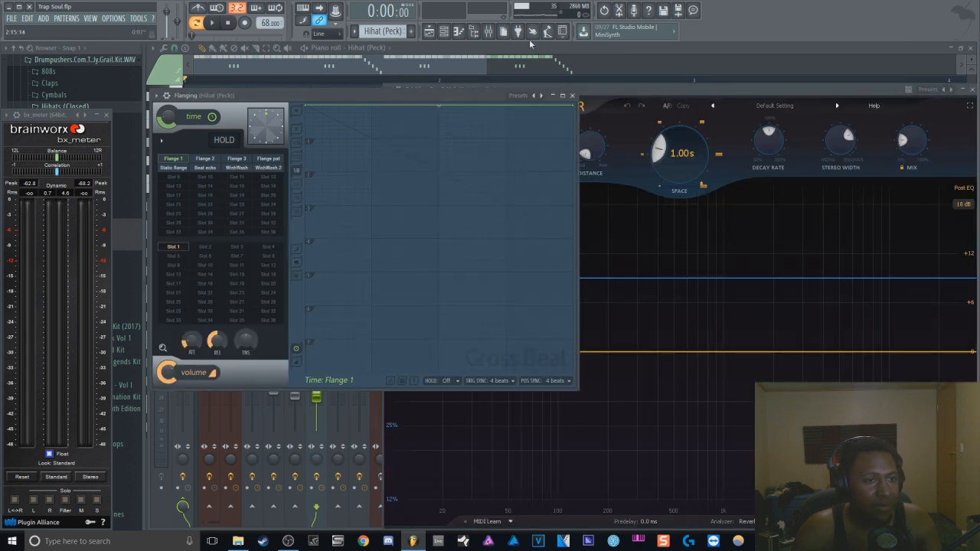
Bring the mixer into view and play back the Hihat (Peck) pattern, stopping playback at the end
click(488, 30)
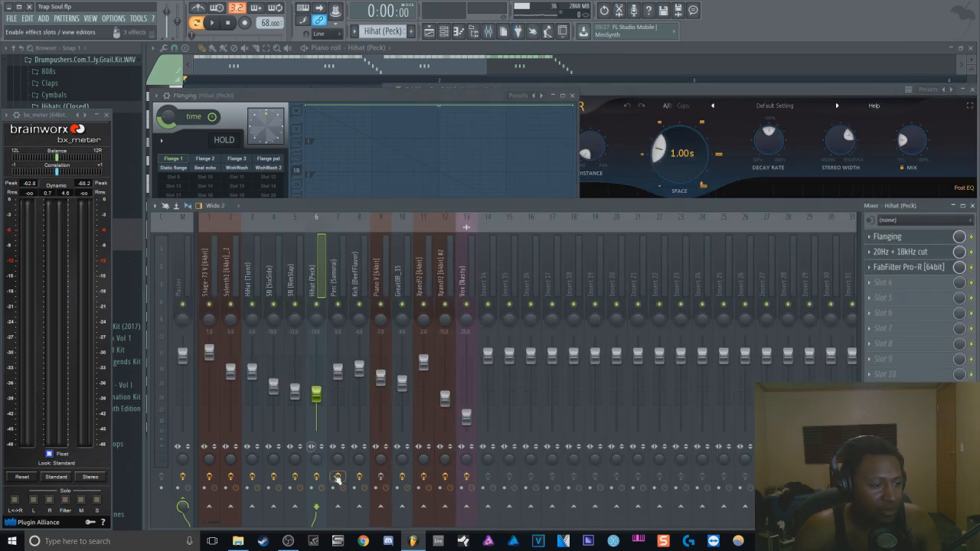
key(space)
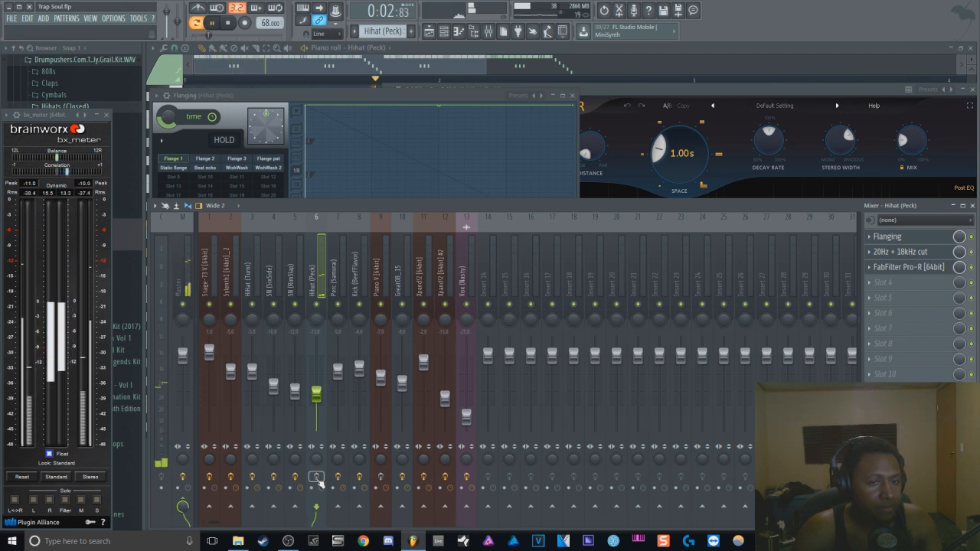
key(space)
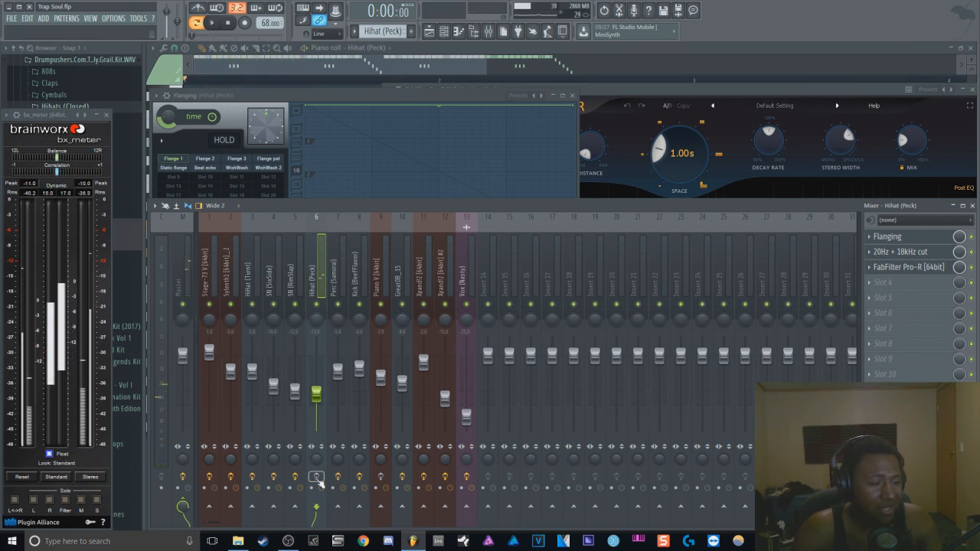
key(space)
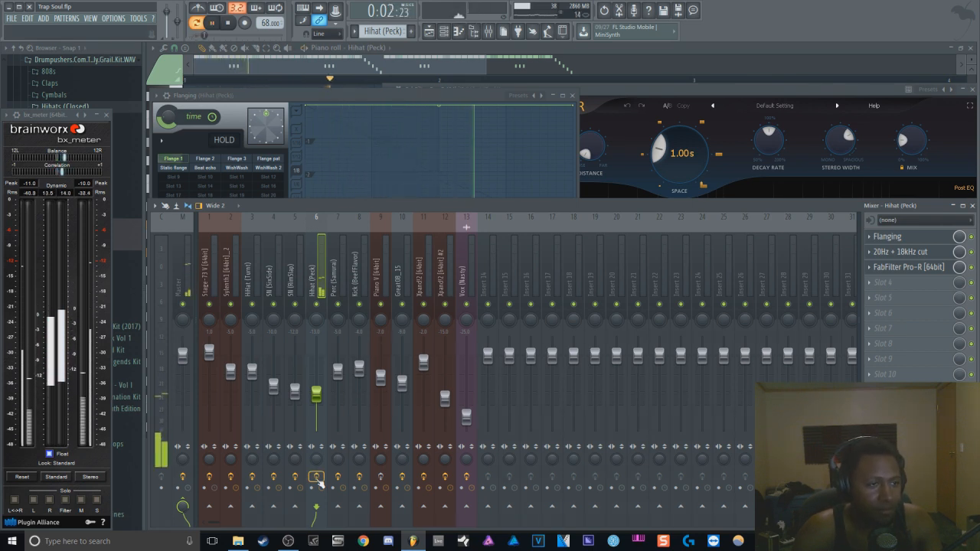
click(228, 23)
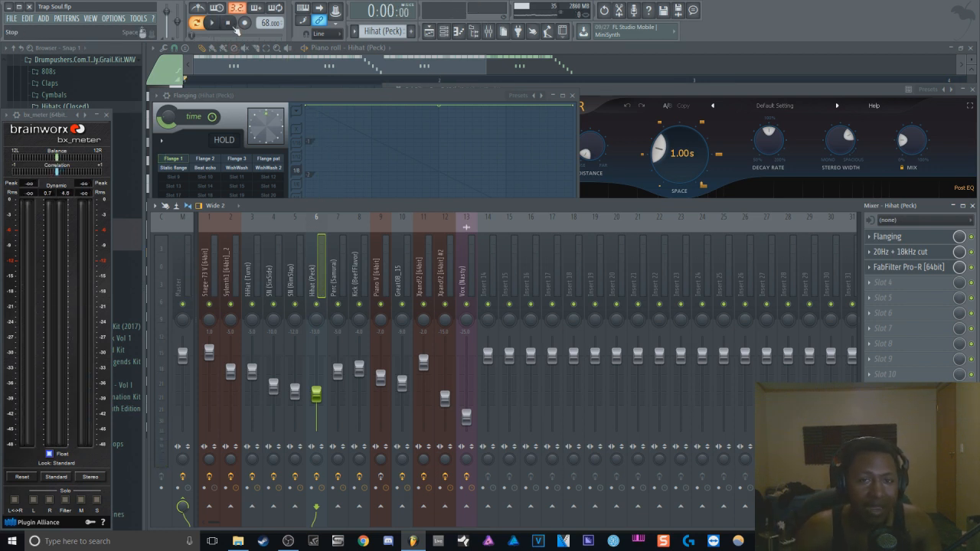
Switch to the Perc (Samurai) pattern and show its channel and linked mixer track
scroll(411, 31, down, 1)
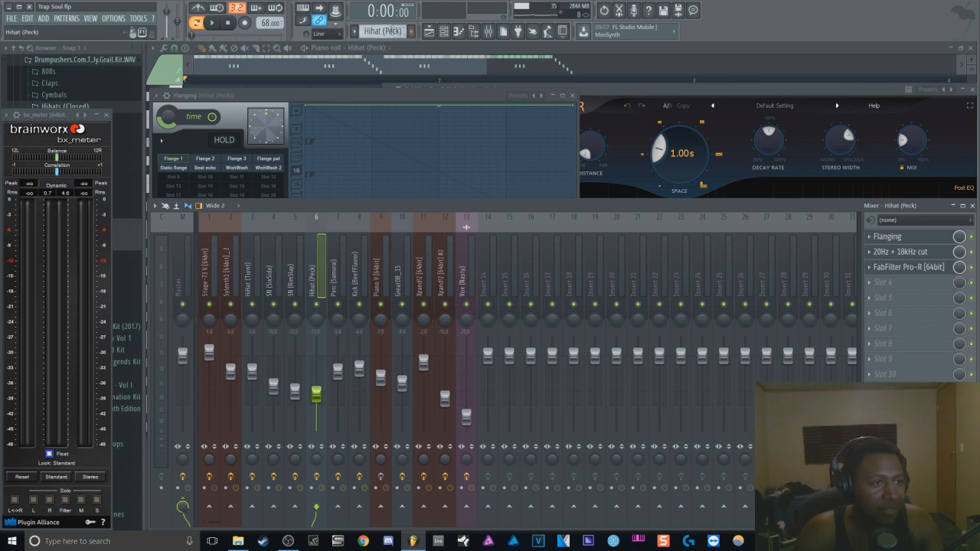
click(435, 33)
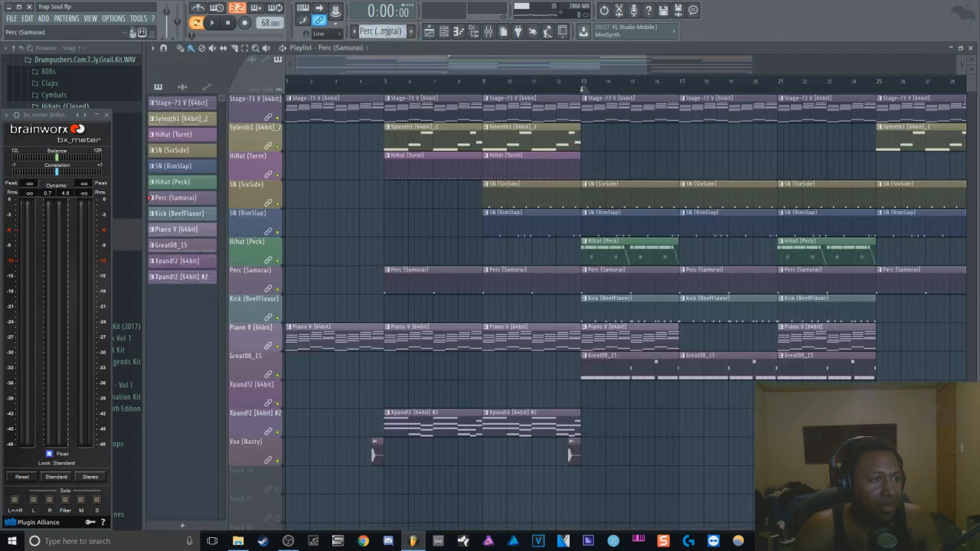
click(445, 33)
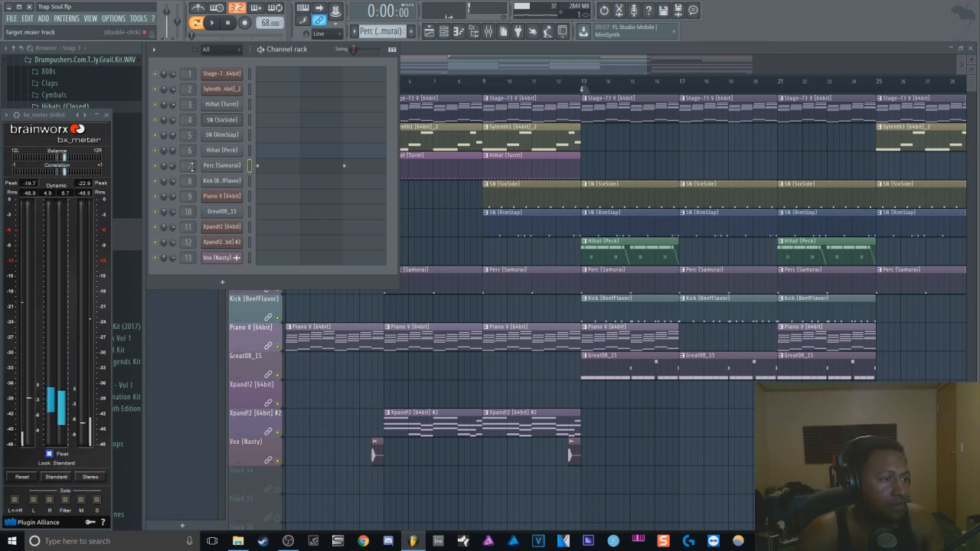
key(F9)
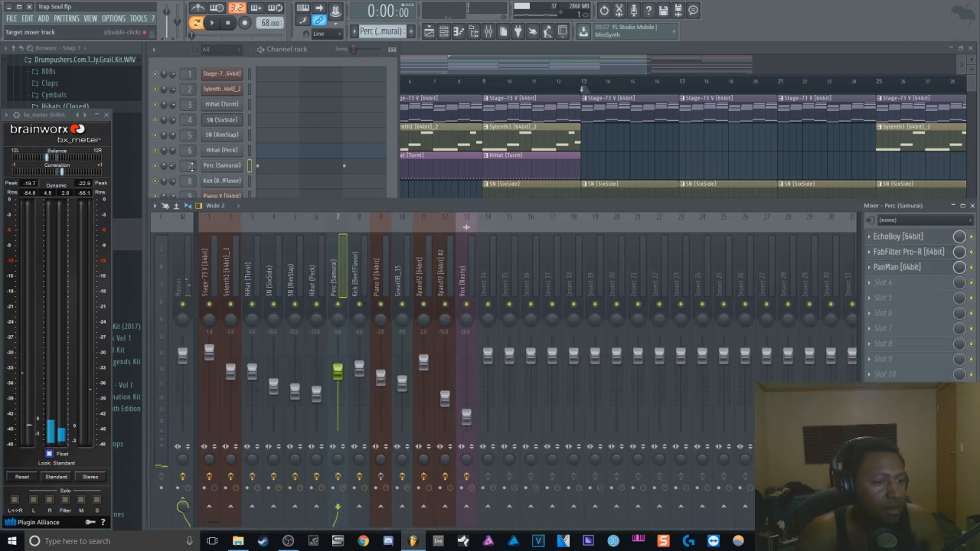
Inspect the EchoBoy, FabFilter Pro-R and PanMan settings on the Perc (Samurai) mixer track and audition the sound
click(896, 236)
drag(679, 112, 586, 68)
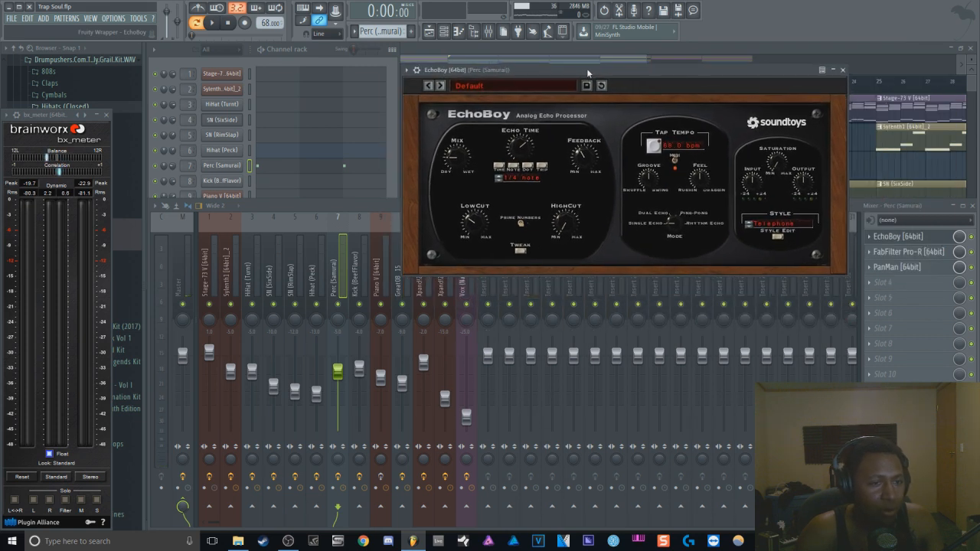
click(902, 253)
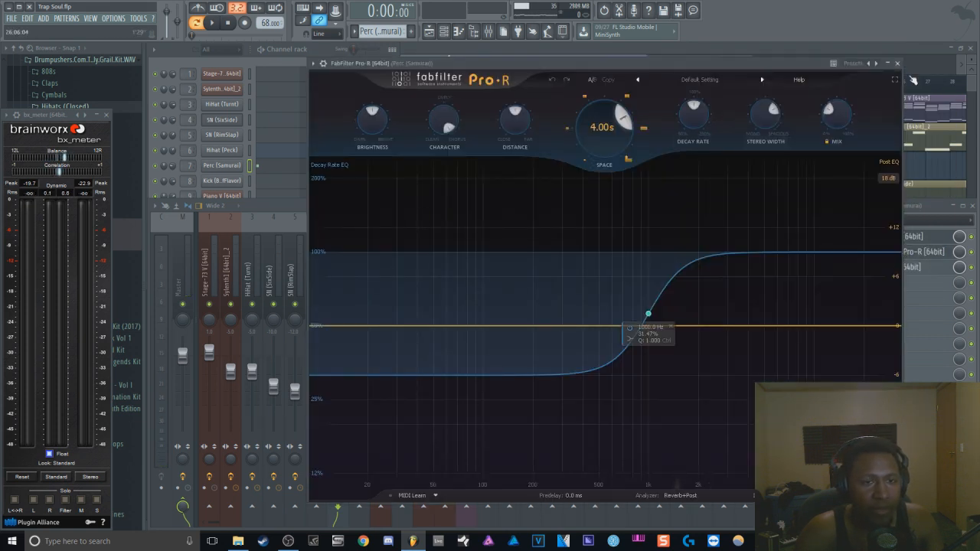
click(897, 64)
click(924, 267)
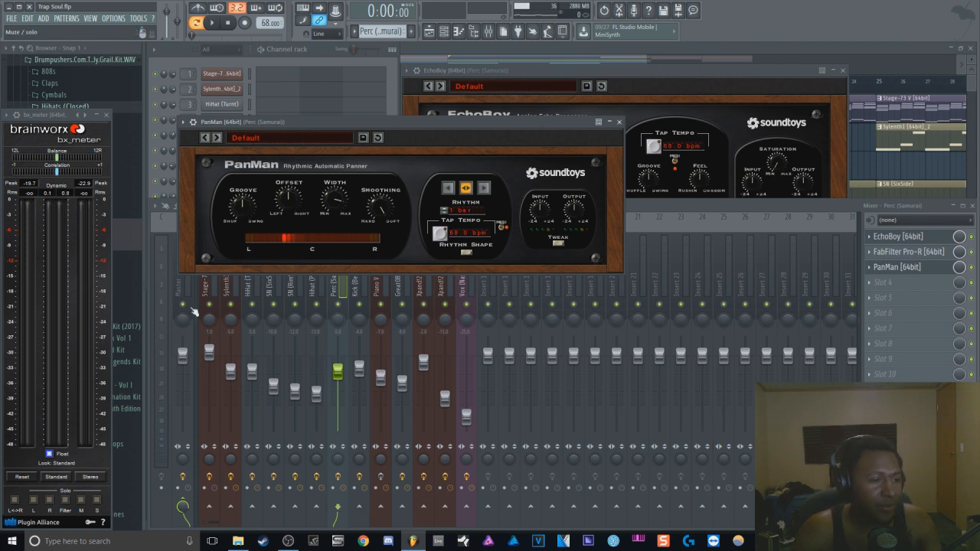
key(q)
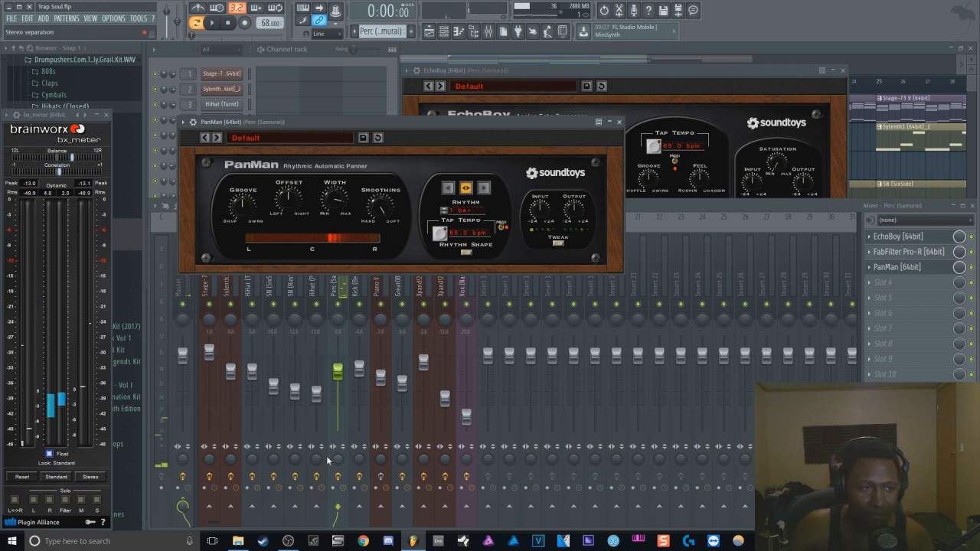
Switch to the Kick (BeefFlavor) pattern, check its sample settings and show its linked mixer track
click(320, 50)
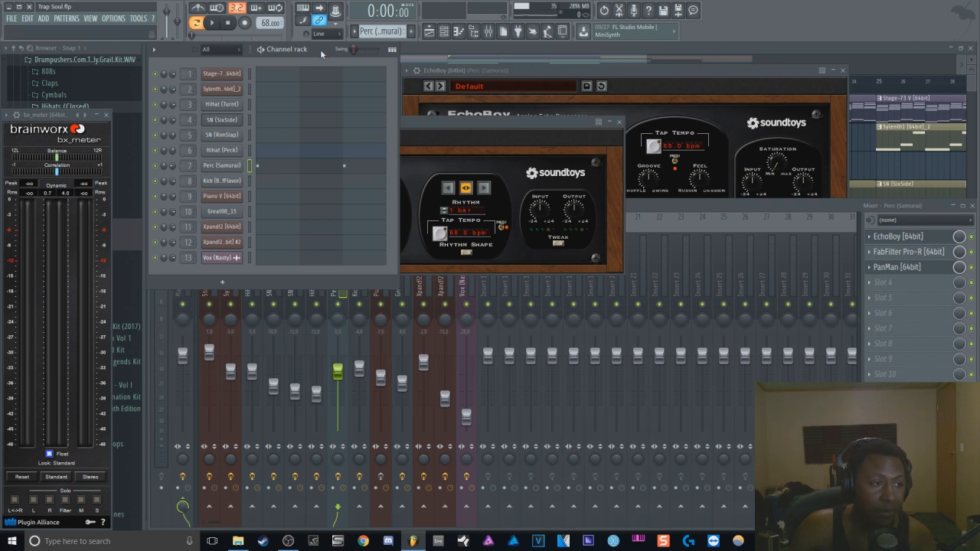
scroll(367, 32, down, 1)
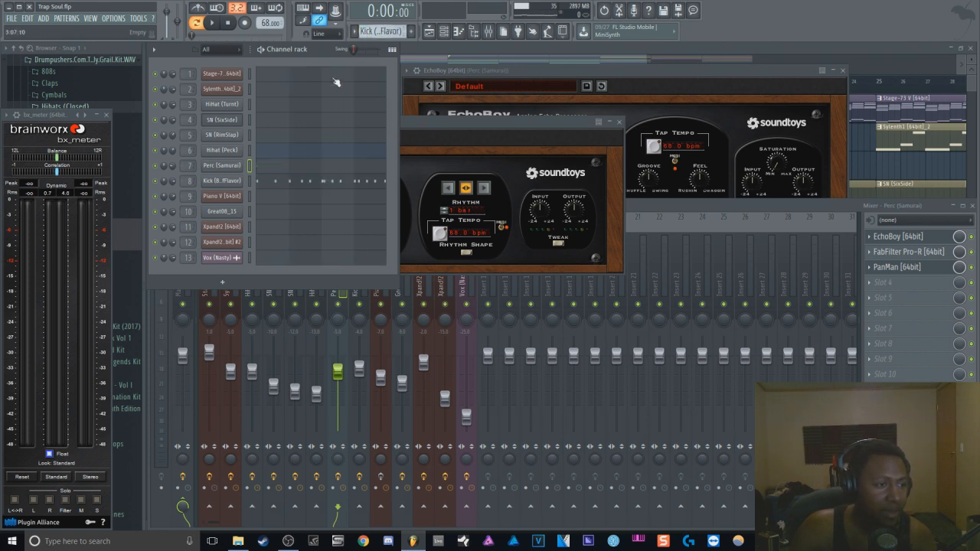
click(233, 181)
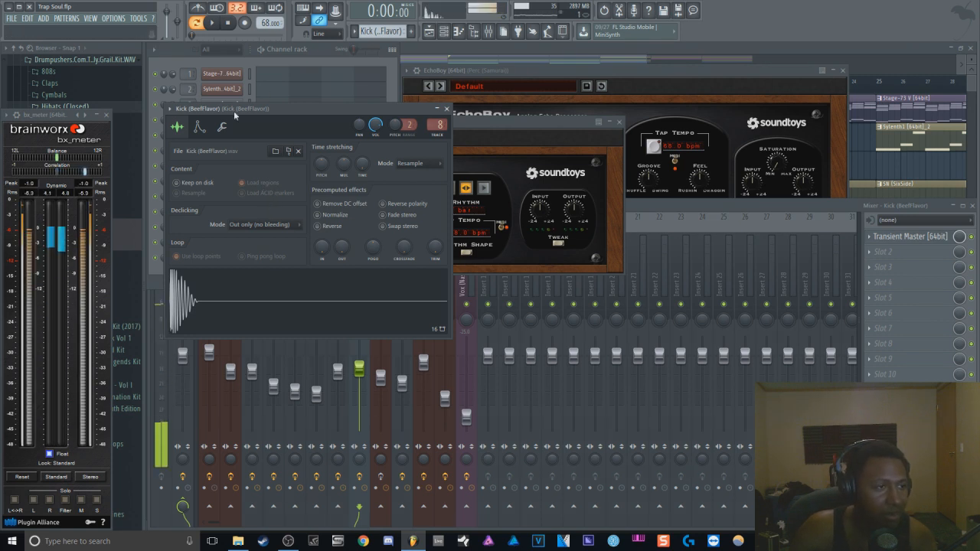
click(317, 54)
double_click(188, 182)
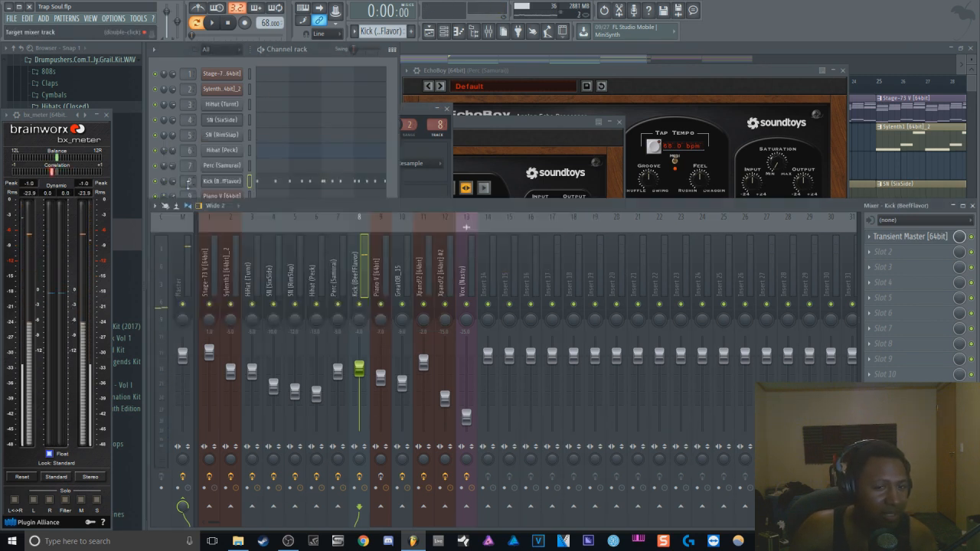
Inspect Transient Master on the Kick (BeefFlavor) mixer track and compare the kick with the effect bypassed and enabled
click(904, 240)
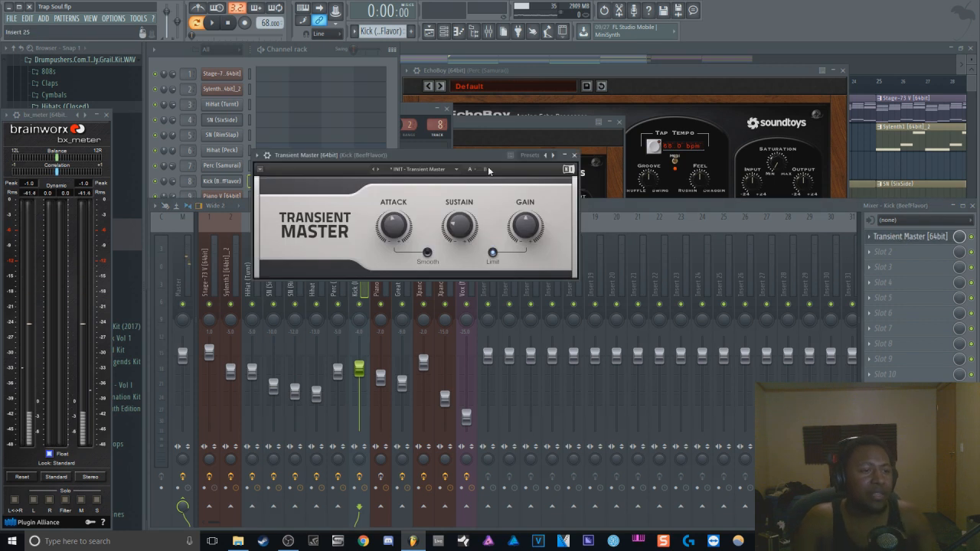
drag(476, 155, 630, 73)
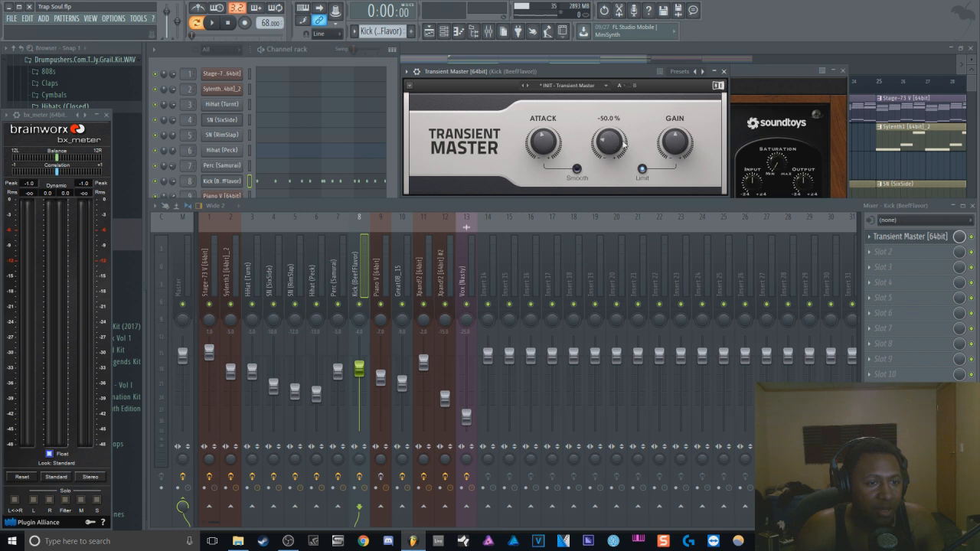
click(972, 237)
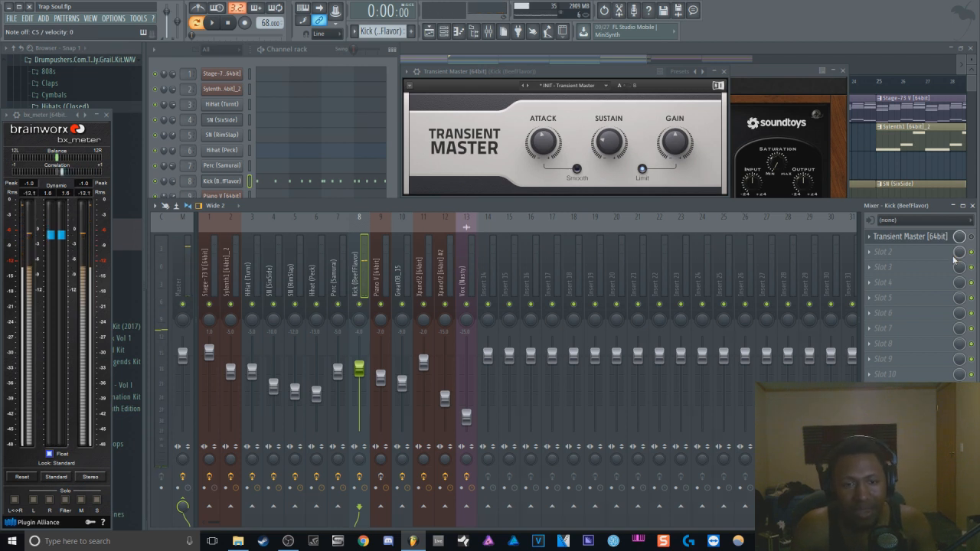
click(971, 237)
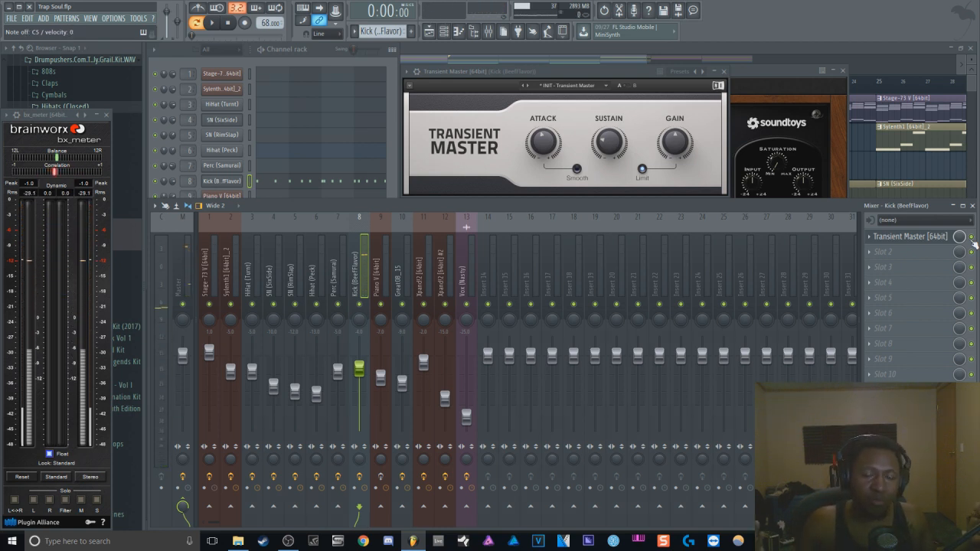
Switch to the Piano V pattern, view its instrument preset and show its linked mixer track
click(393, 106)
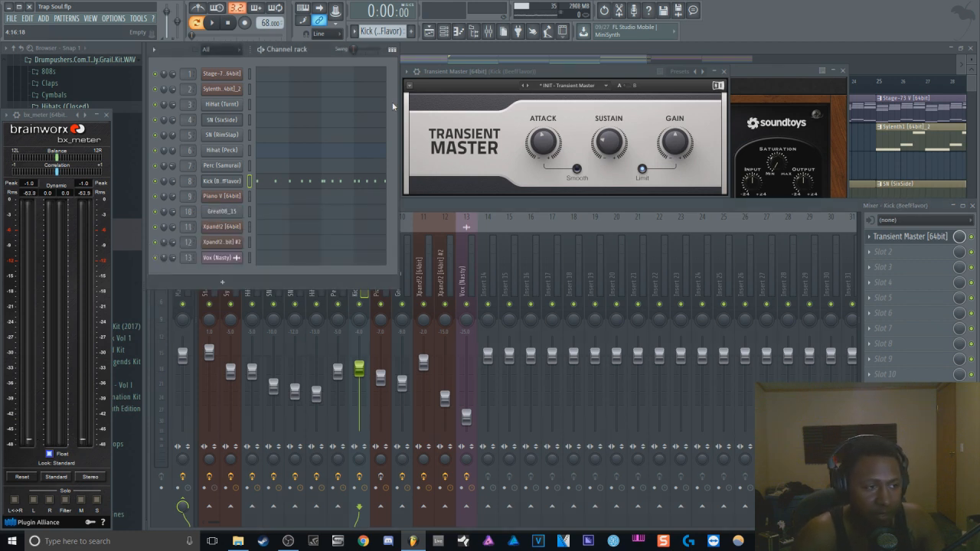
click(221, 197)
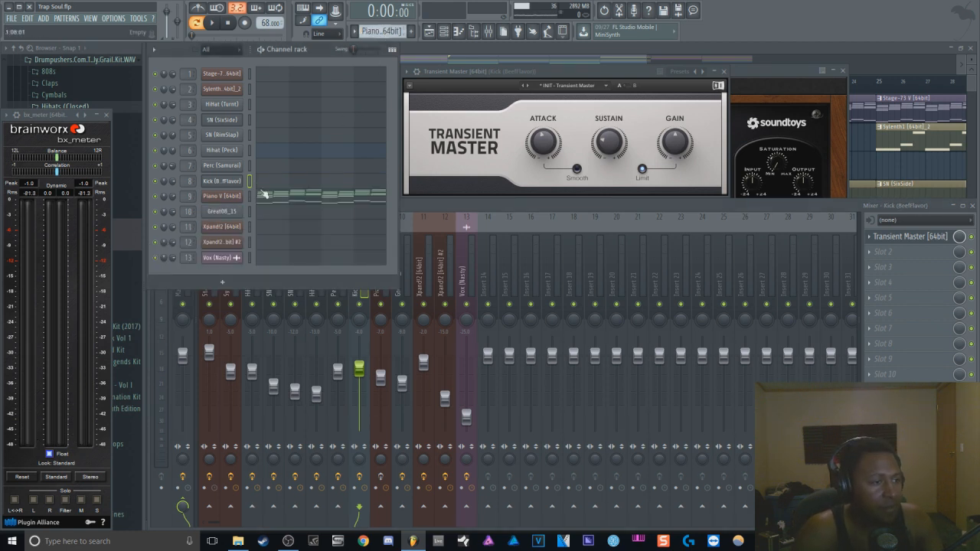
drag(457, 74, 574, 50)
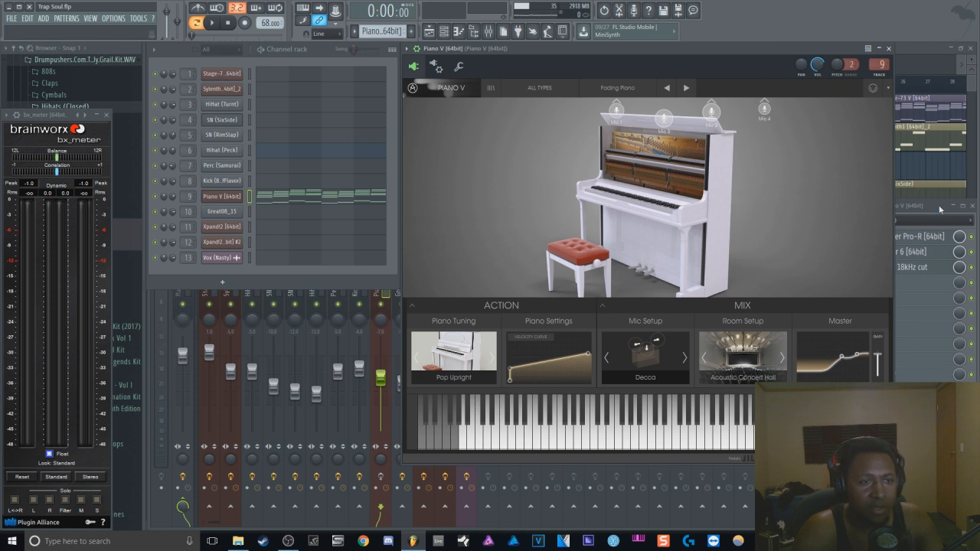
double_click(880, 67)
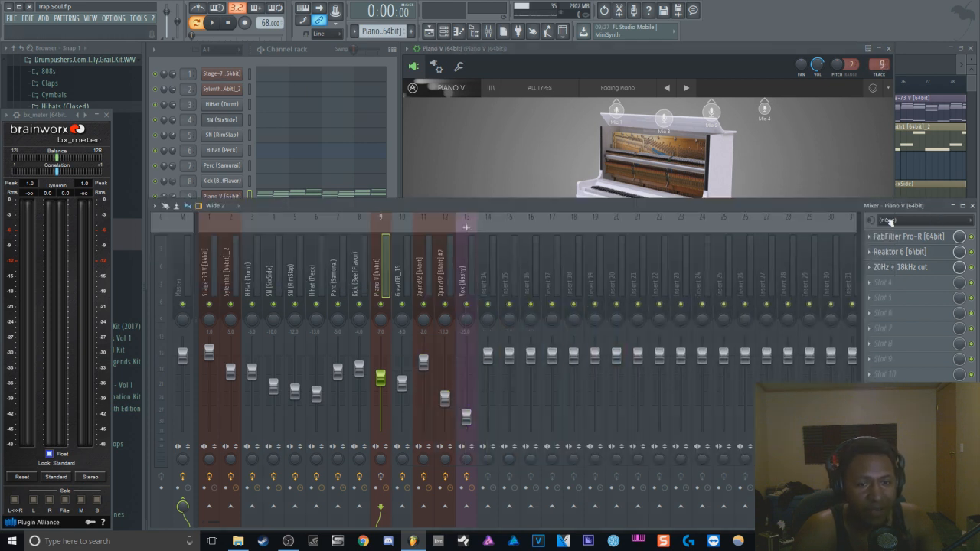
Inspect the FabFilter Pro-R and Reaktor 6 VHS settings on the Piano V mixer track and play back the pattern
click(897, 239)
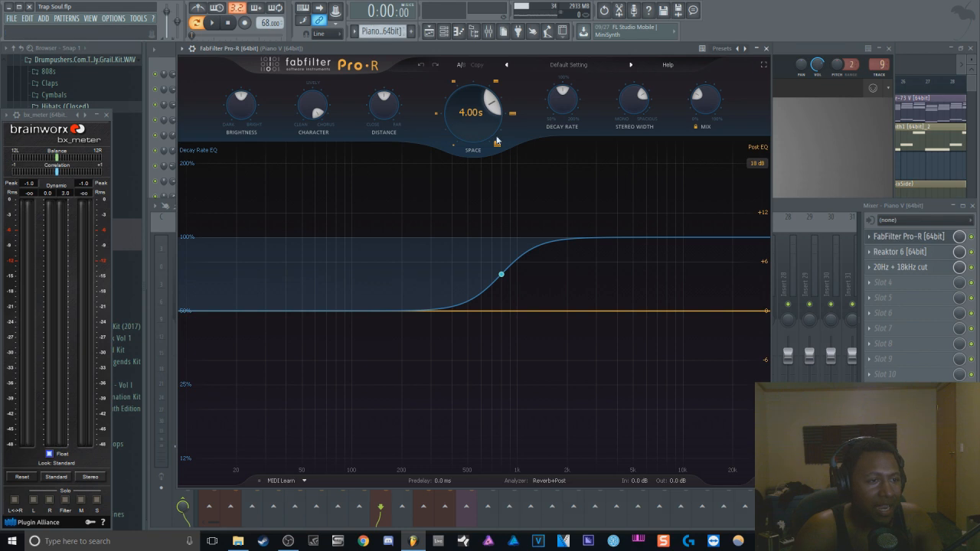
click(766, 49)
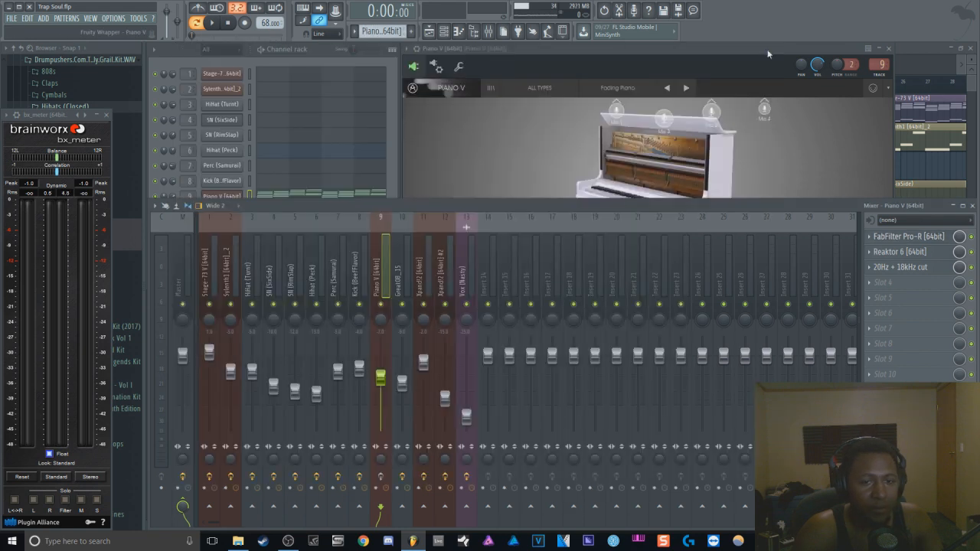
click(919, 258)
drag(573, 165, 583, 79)
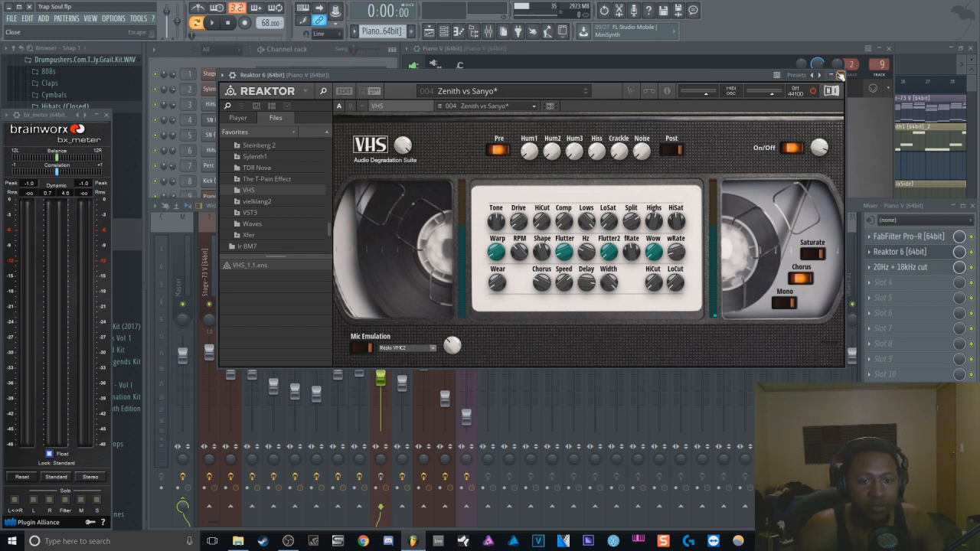
click(839, 74)
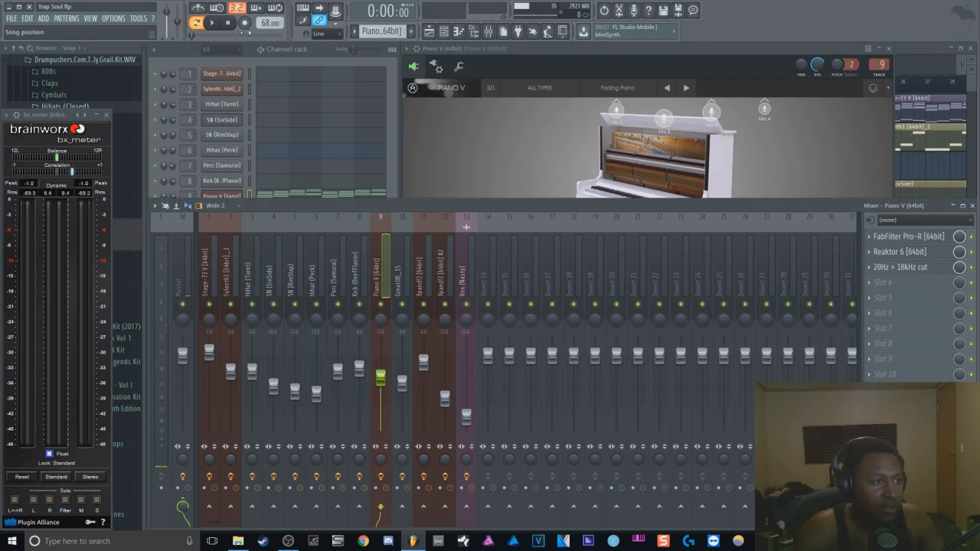
click(213, 25)
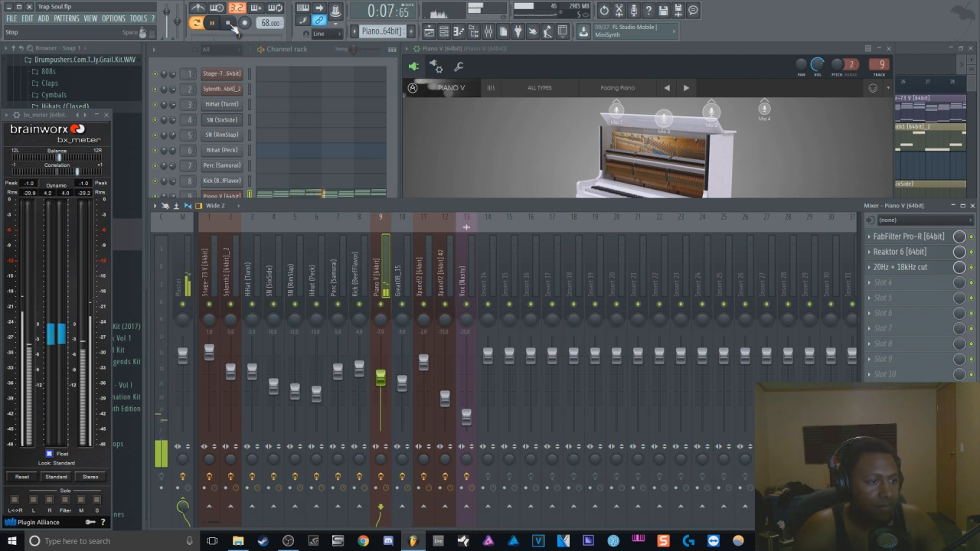
click(230, 25)
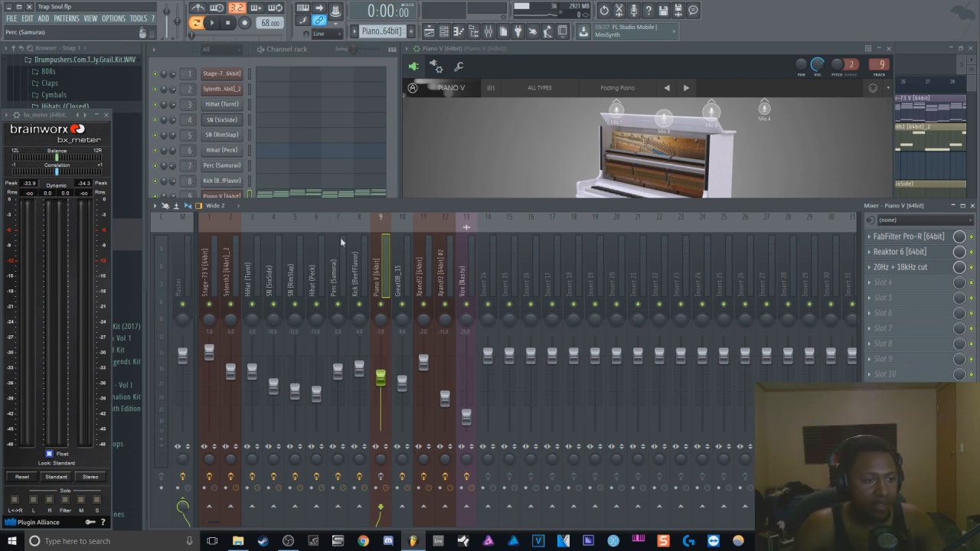
Switch to the Great08_15 pattern, open its sample settings and audition the sample
click(391, 102)
click(228, 212)
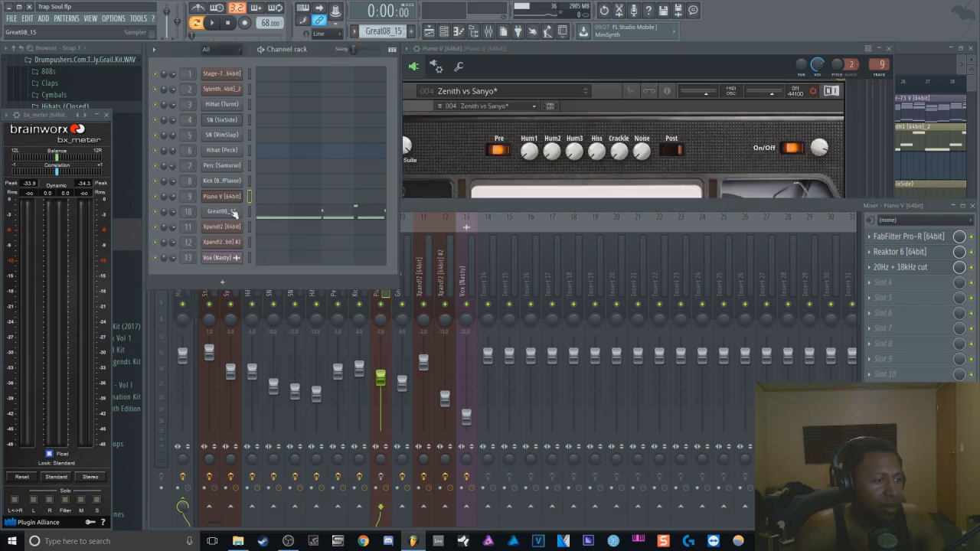
click(232, 212)
click(269, 334)
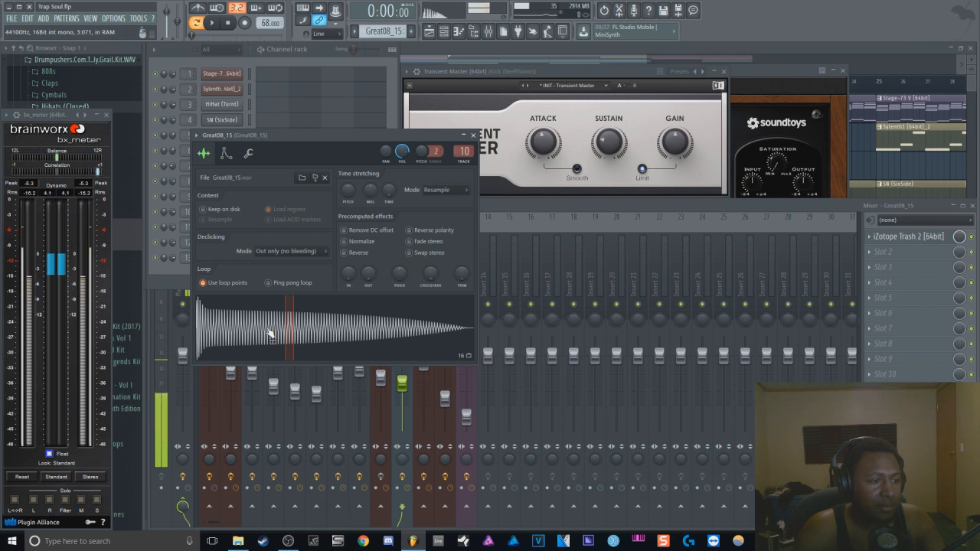
Open iZotope Trash 2 on the Great08_15 mixer track and examine the distortion shape of its middle frequency band
click(946, 238)
click(946, 238)
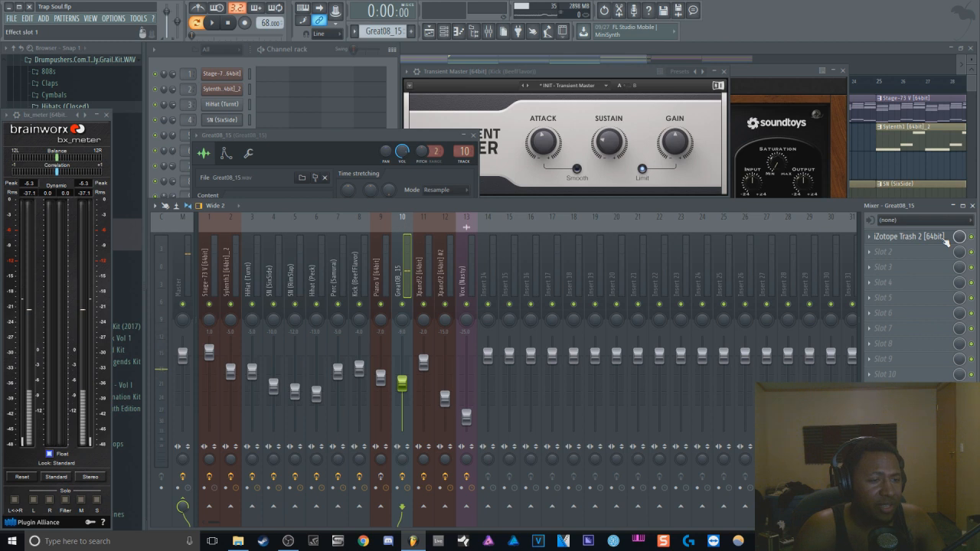
click(946, 239)
click(293, 136)
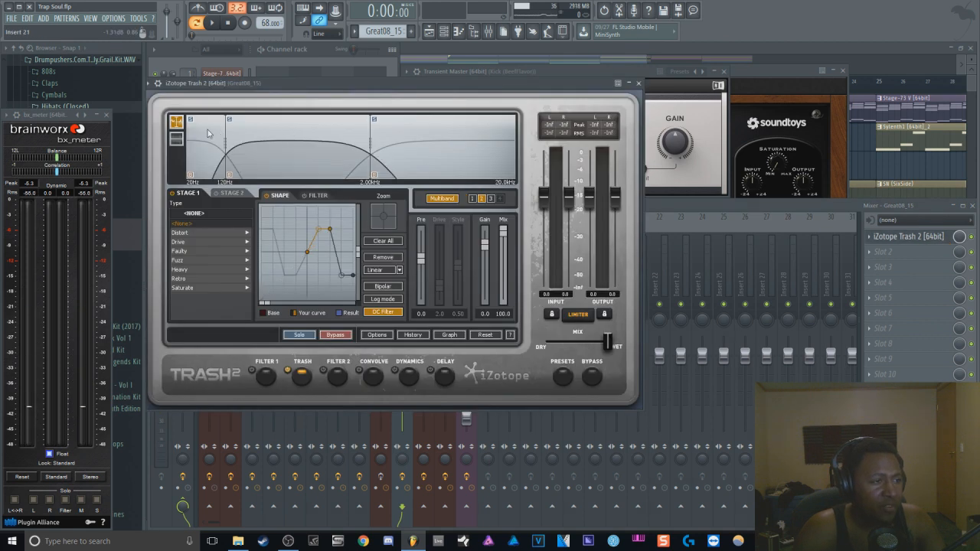
Examine the high band's distortion shape in iZotope Trash 2 and compare the Great08_15 pattern's playback with the effect off and on
click(435, 142)
click(958, 237)
key(space)
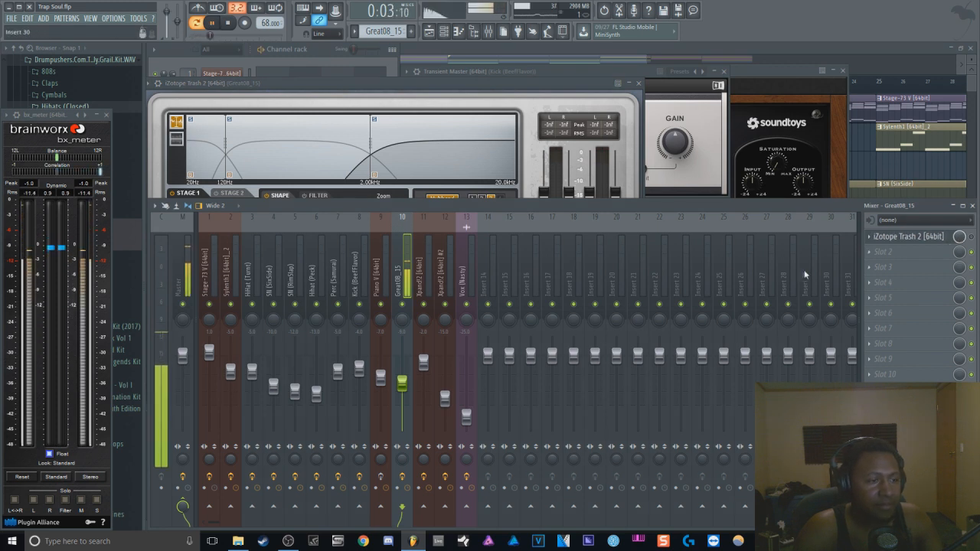
key(space)
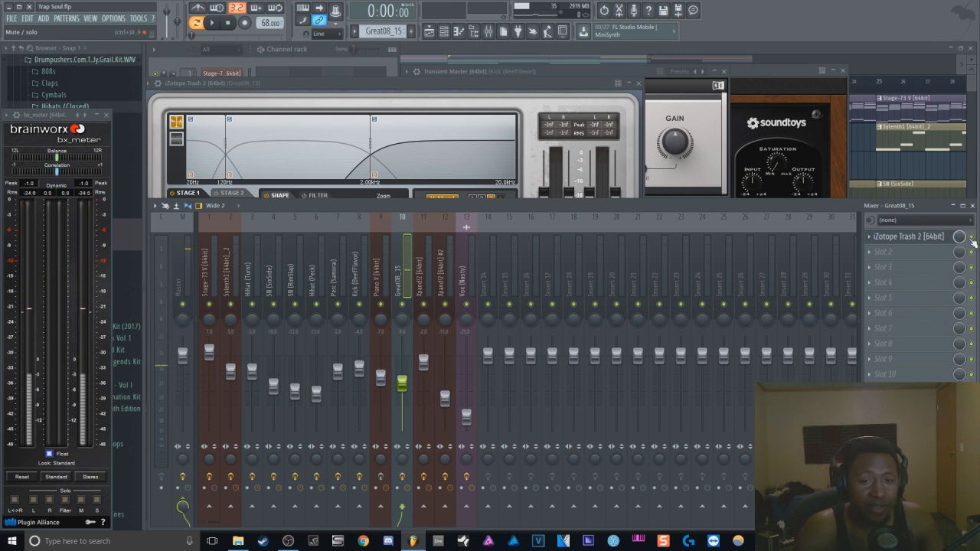
key(space)
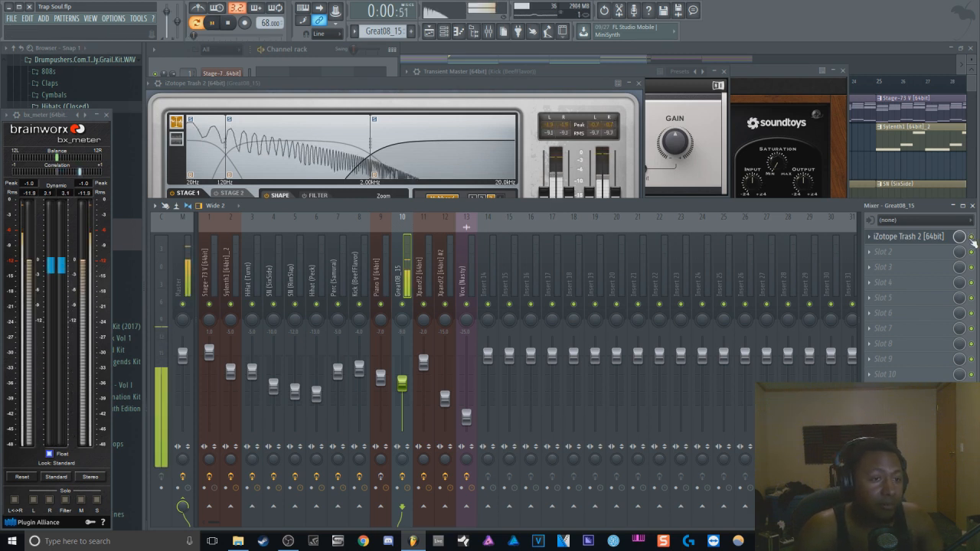
click(532, 91)
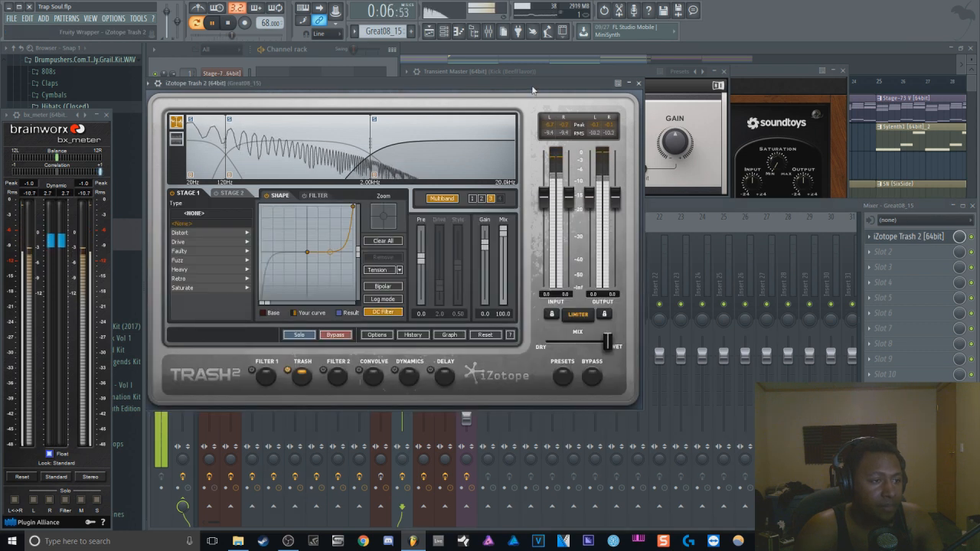
key(space)
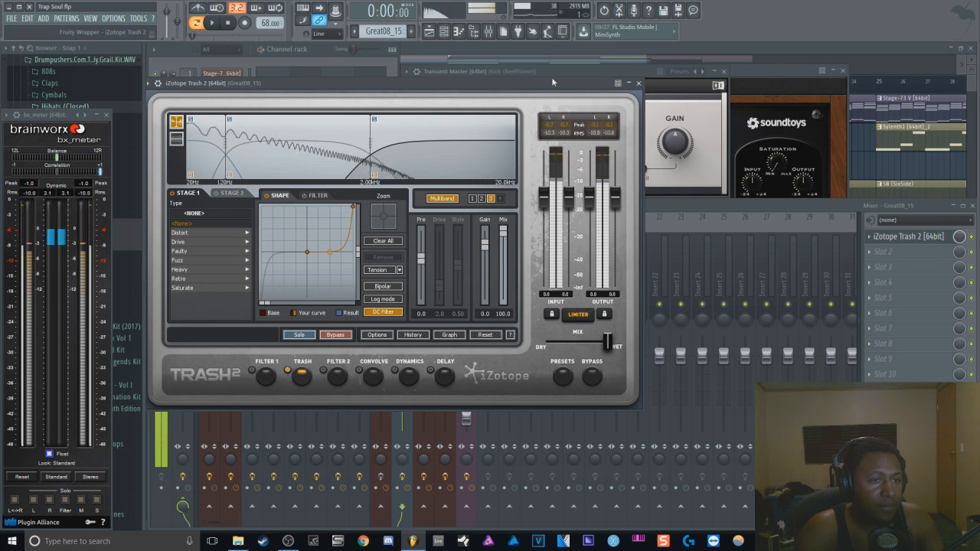
click(637, 83)
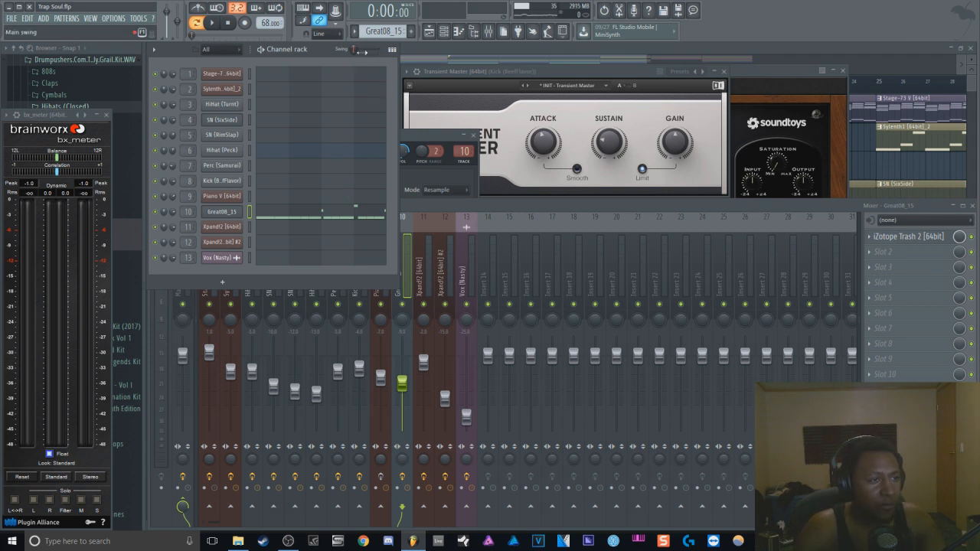
Switch to the Xpand!2 pattern, view its Wavetable Synth Lead preset and play the pattern with its linked mixer track shown
scroll(375, 34, down, 1)
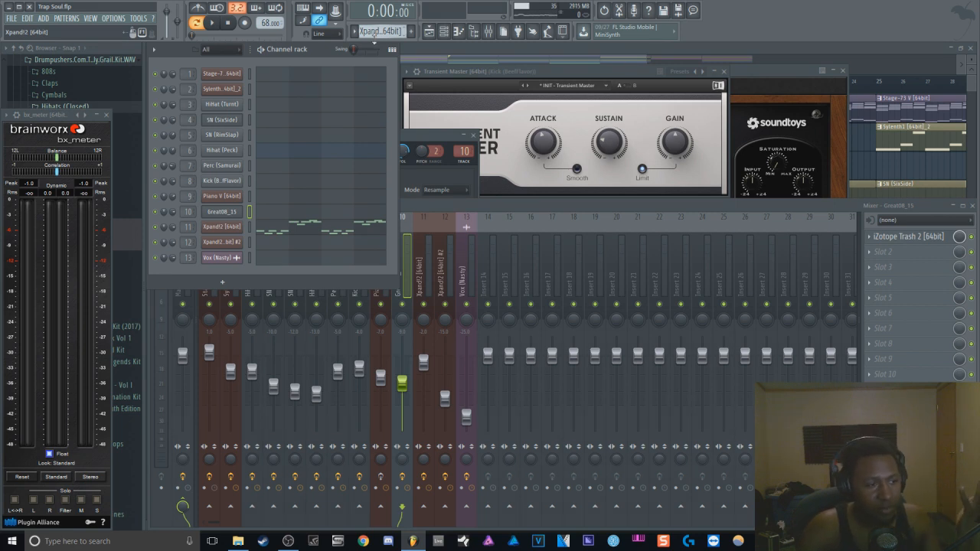
click(234, 228)
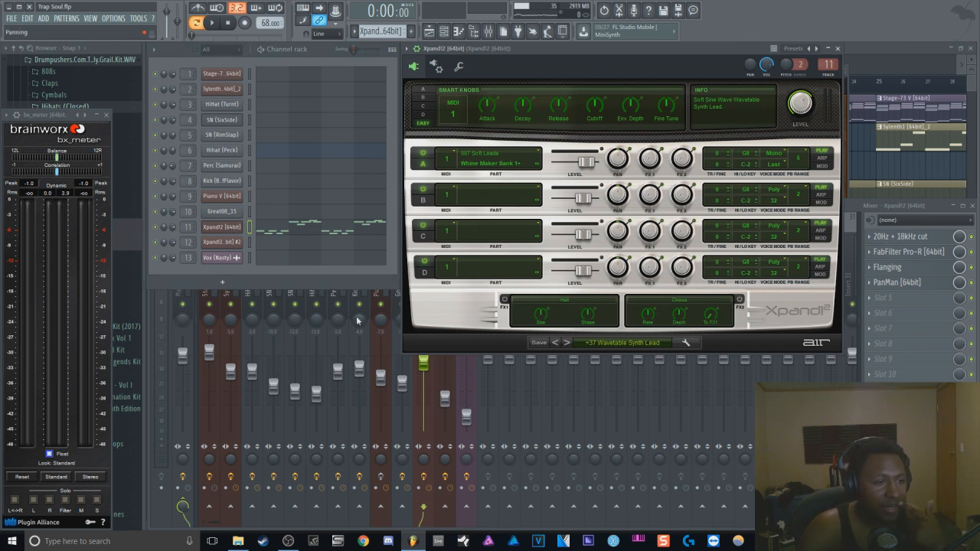
click(190, 233)
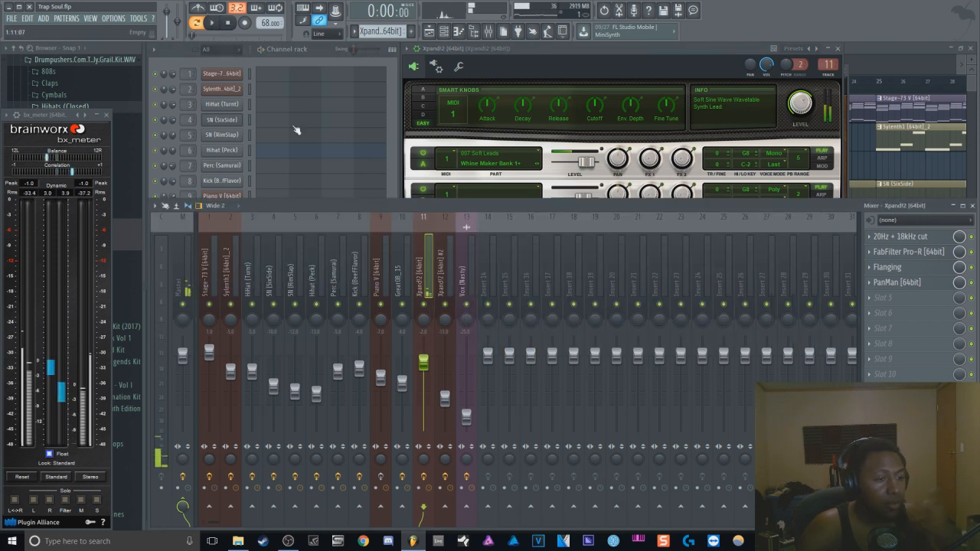
key(space)
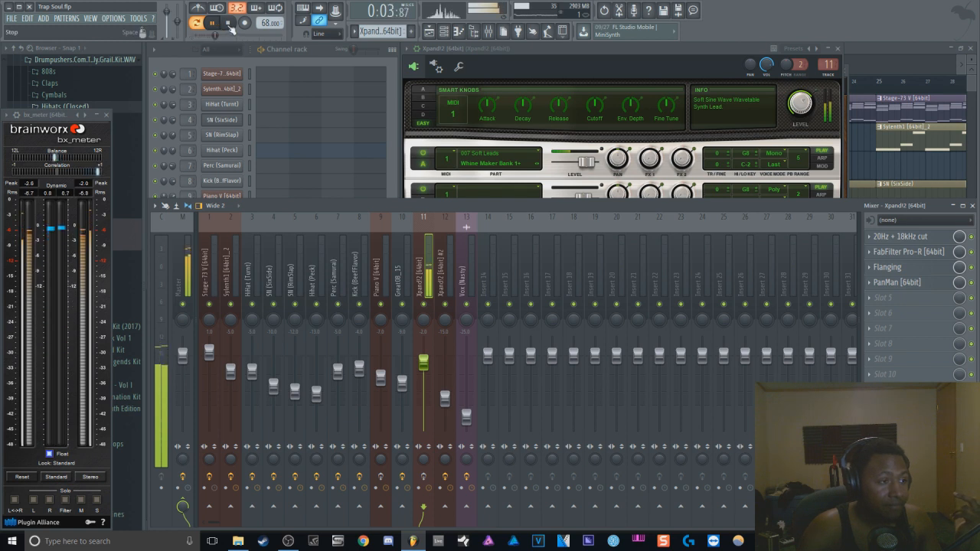
click(228, 24)
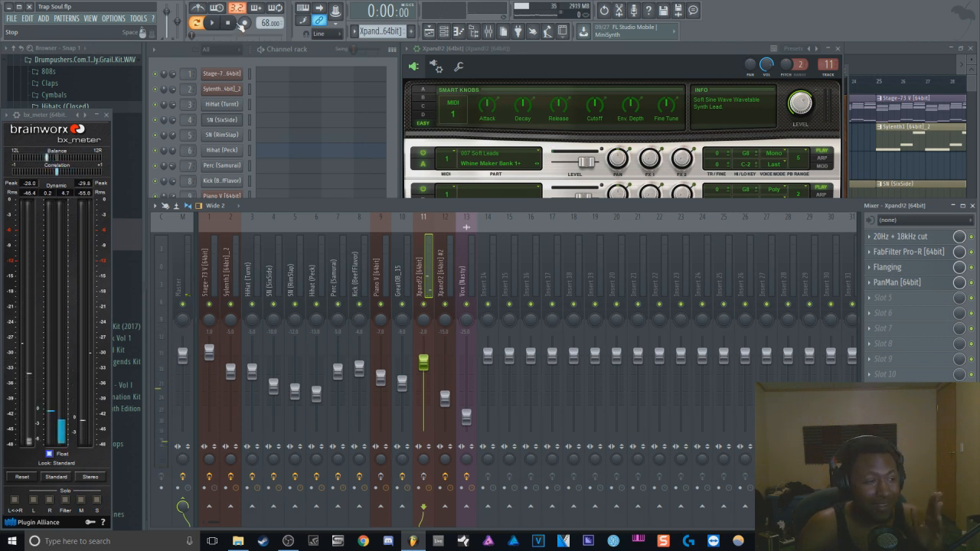
Inspect the 20Hz + 18kHz cut, FabFilter Pro-R, Flanging and PanMan effects on the Xpand!2 mixer track
click(919, 234)
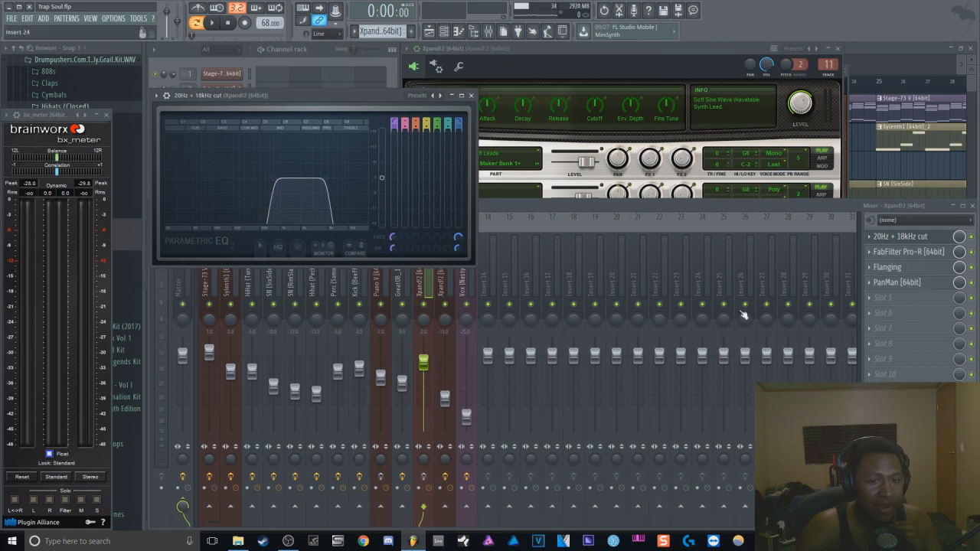
click(900, 253)
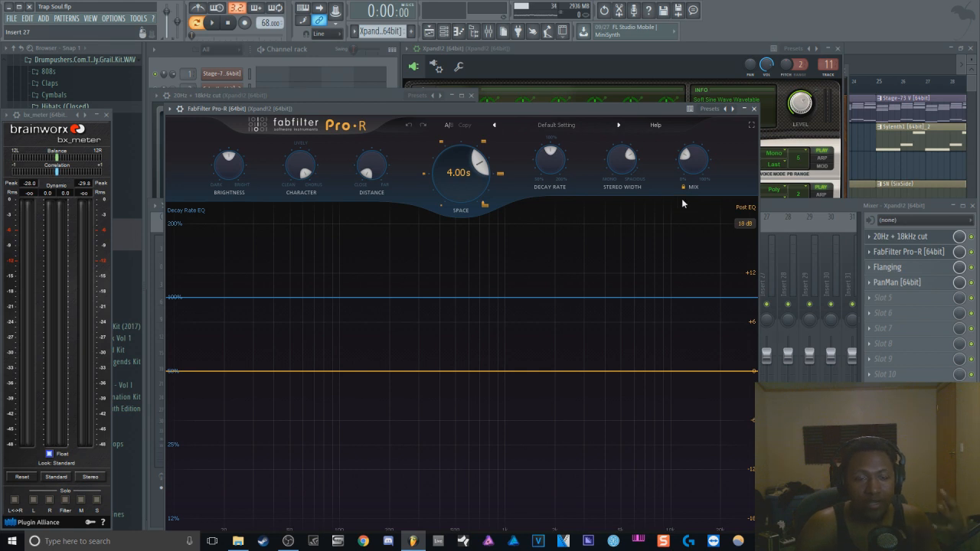
click(888, 267)
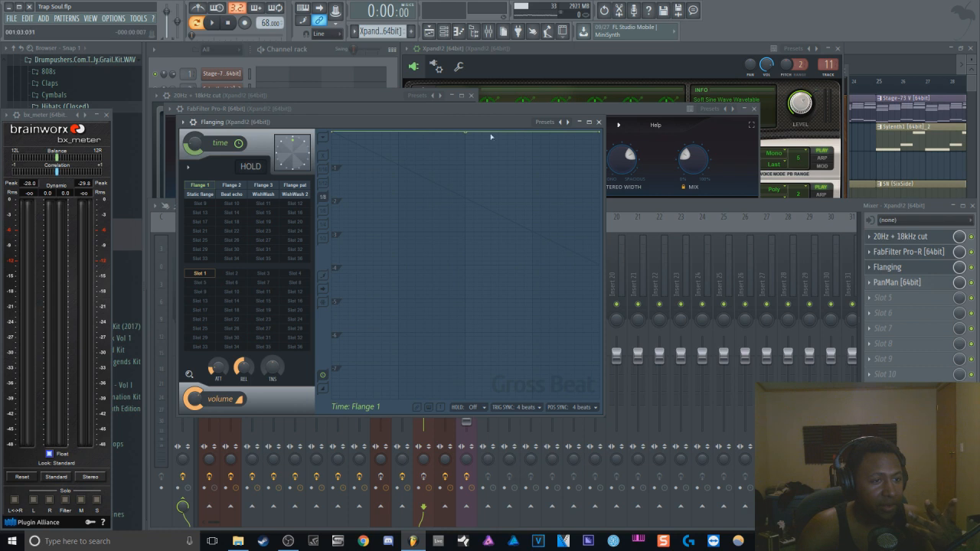
click(910, 282)
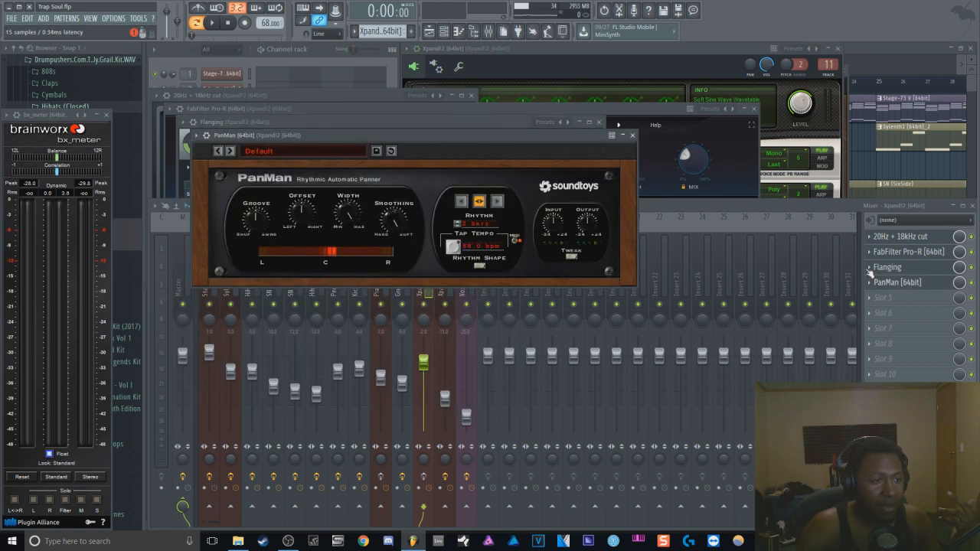
Play back the Xpand!2 pattern while viewing its mixer track and notes, and bring its instrument back into view
click(704, 212)
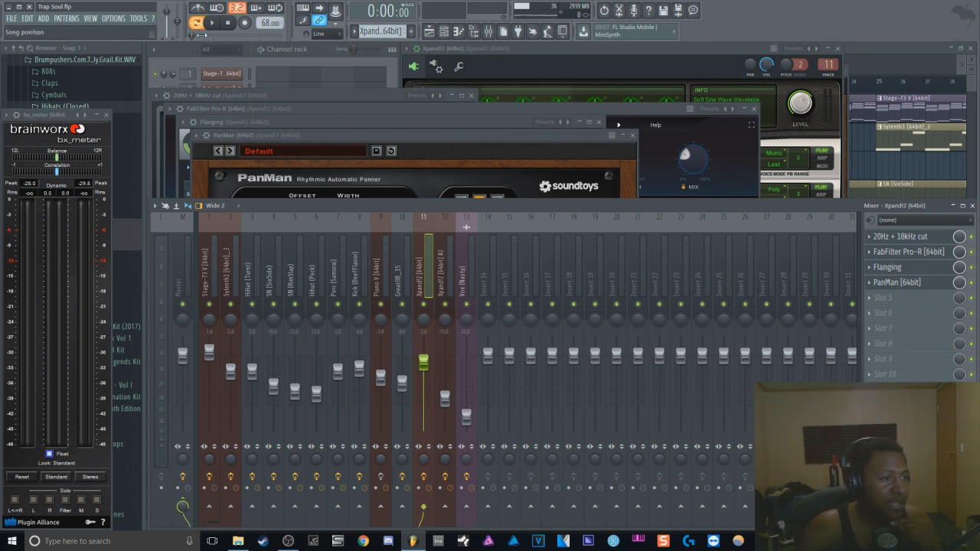
click(214, 23)
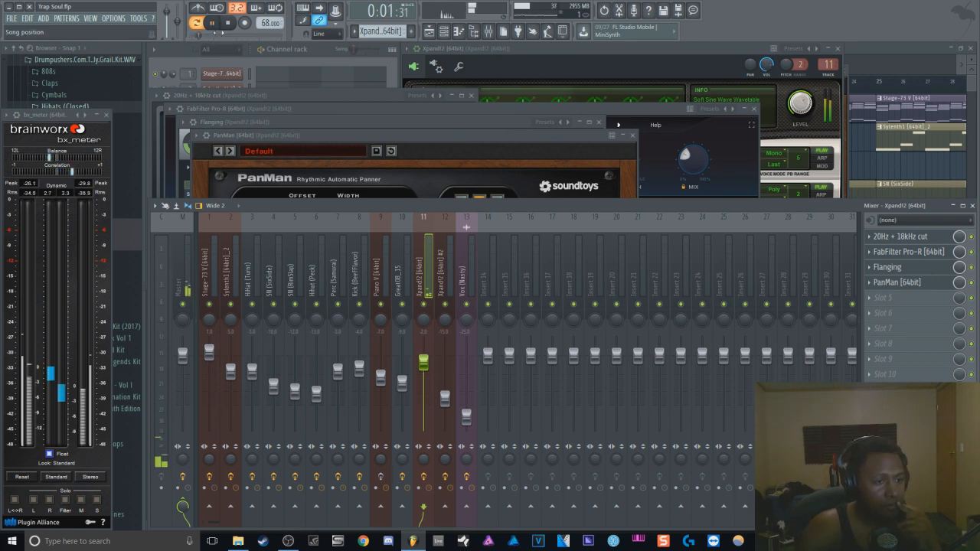
click(389, 73)
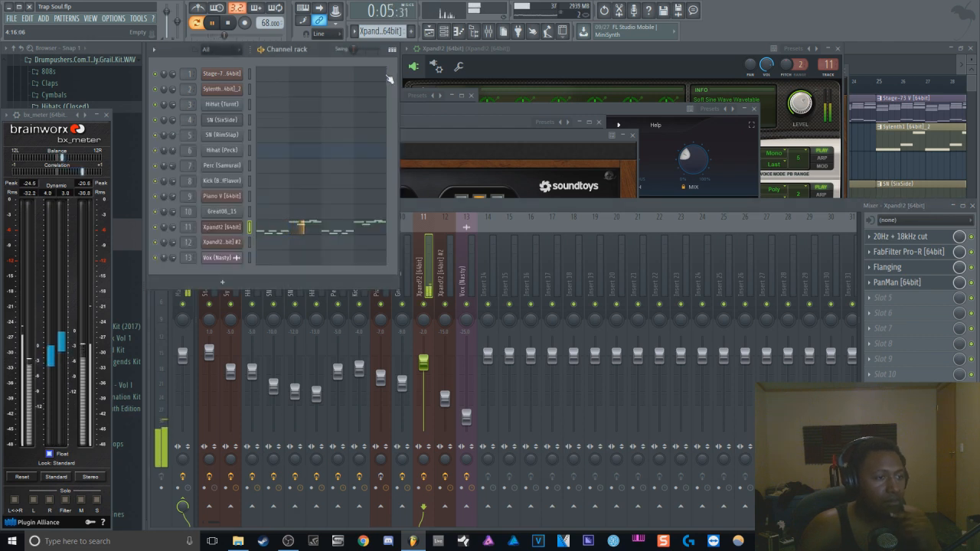
click(228, 23)
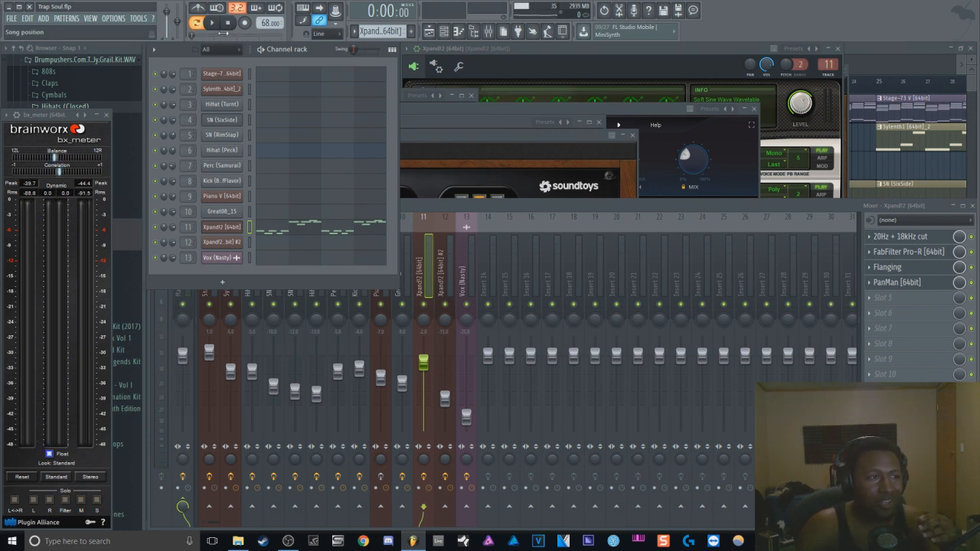
click(603, 47)
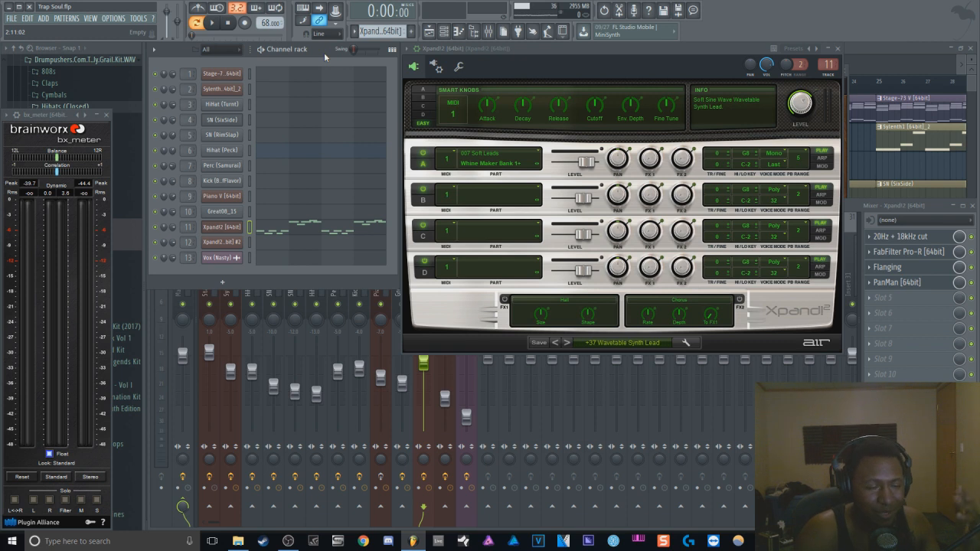
Switch to the Xpand!2 #2 pattern, view its Female Ooh Choir preset and show its linked mixer track
scroll(382, 31, down, 1)
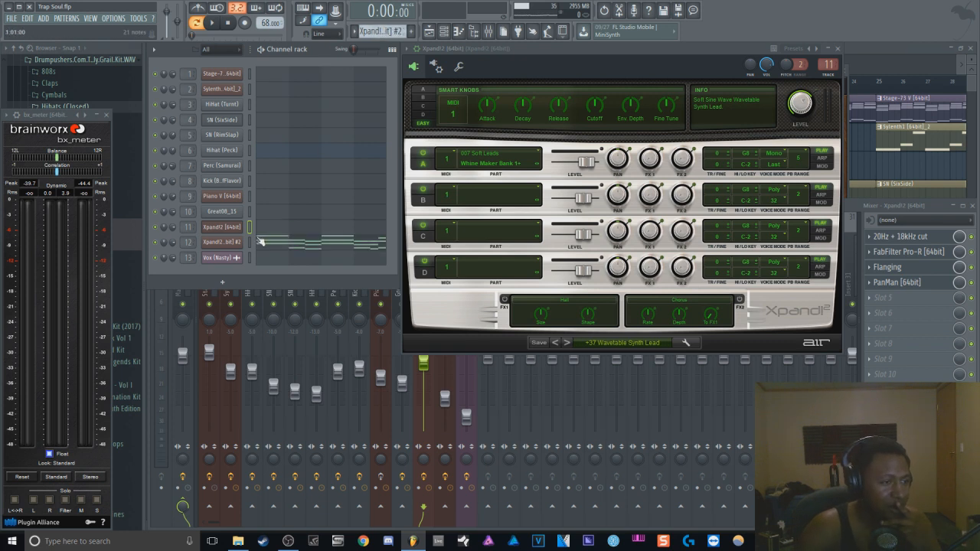
click(231, 241)
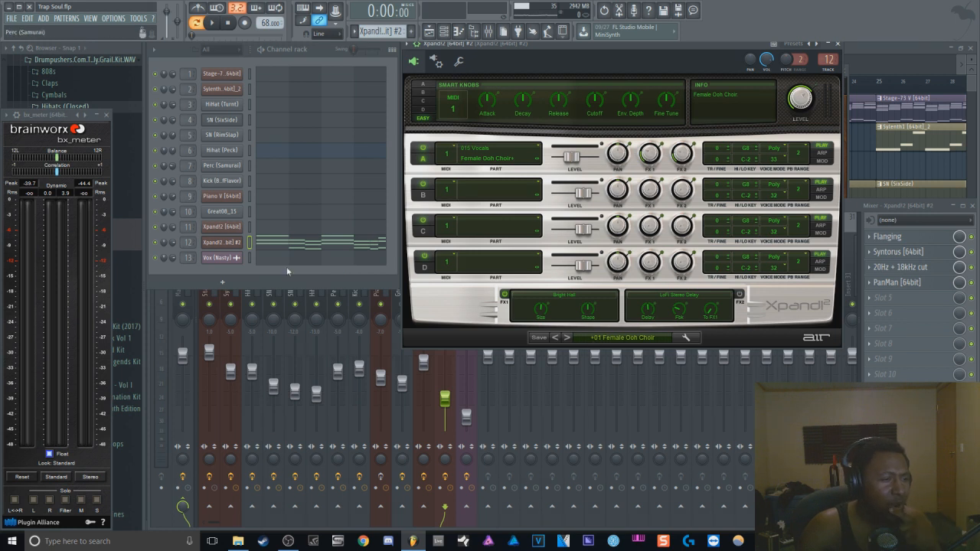
double_click(185, 243)
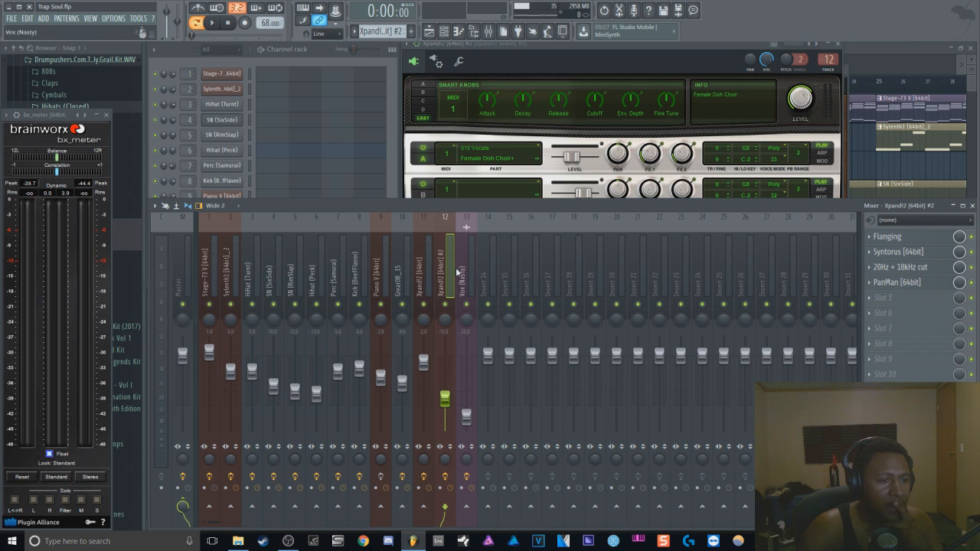
Open the Flanging and Syntorus effects on the Xpand!2 #2 mixer track and audition the pattern through them
click(911, 240)
click(915, 253)
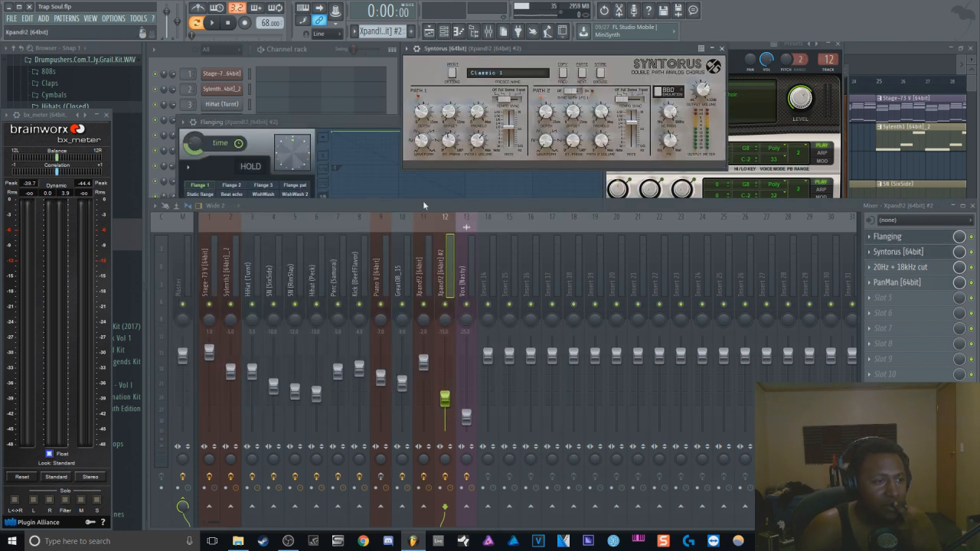
key(space)
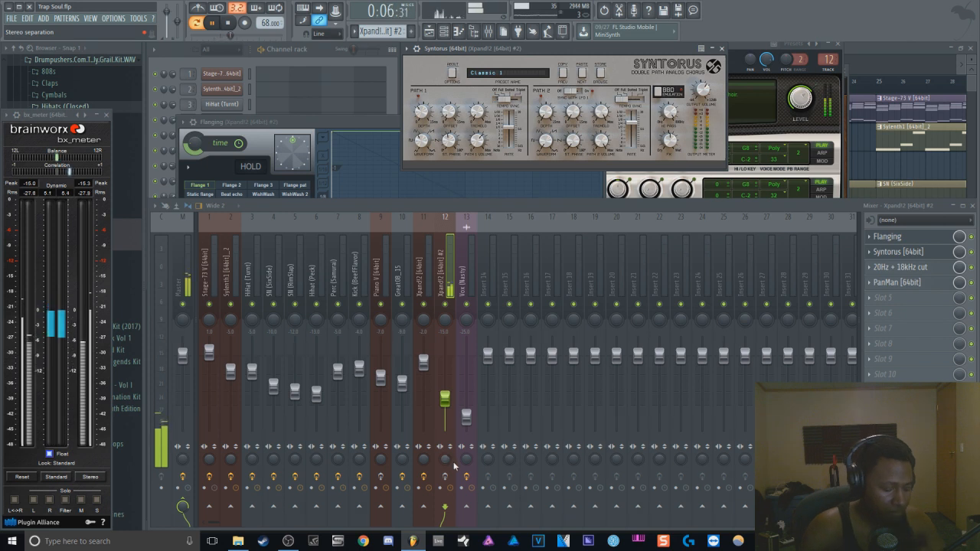
key(space)
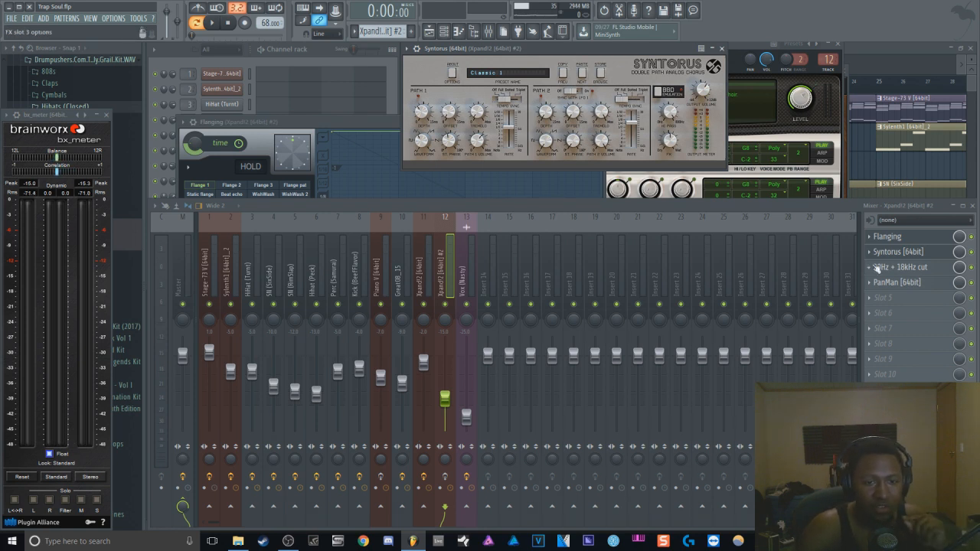
drag(561, 52, 561, 78)
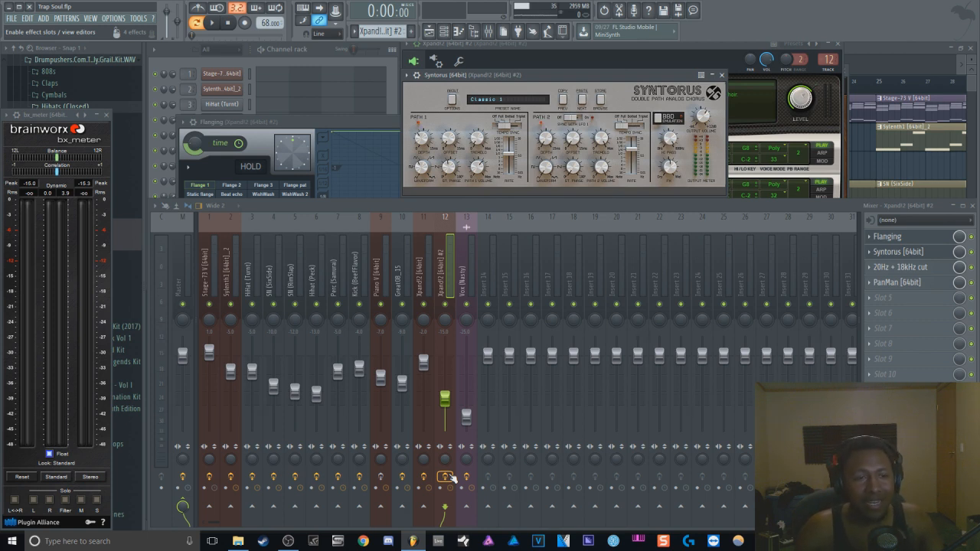
key(space)
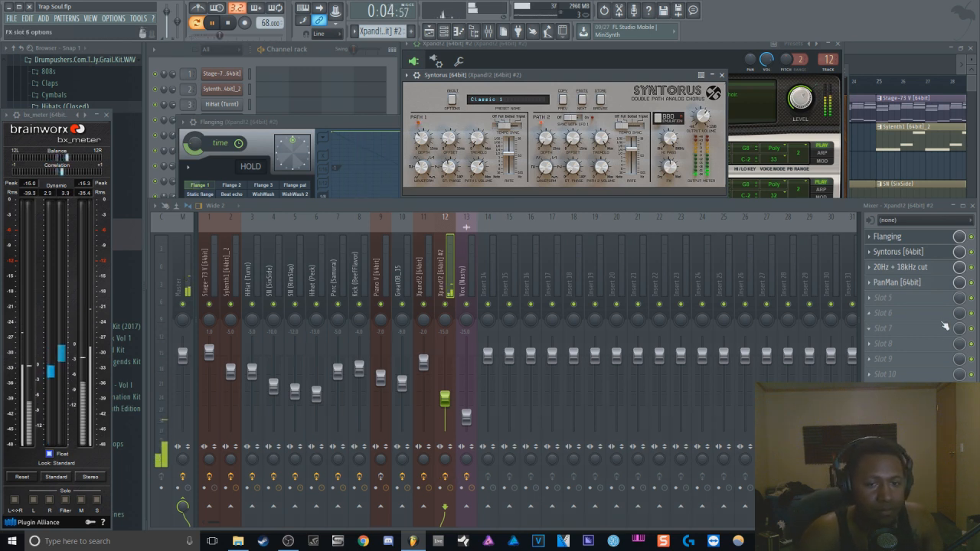
key(space)
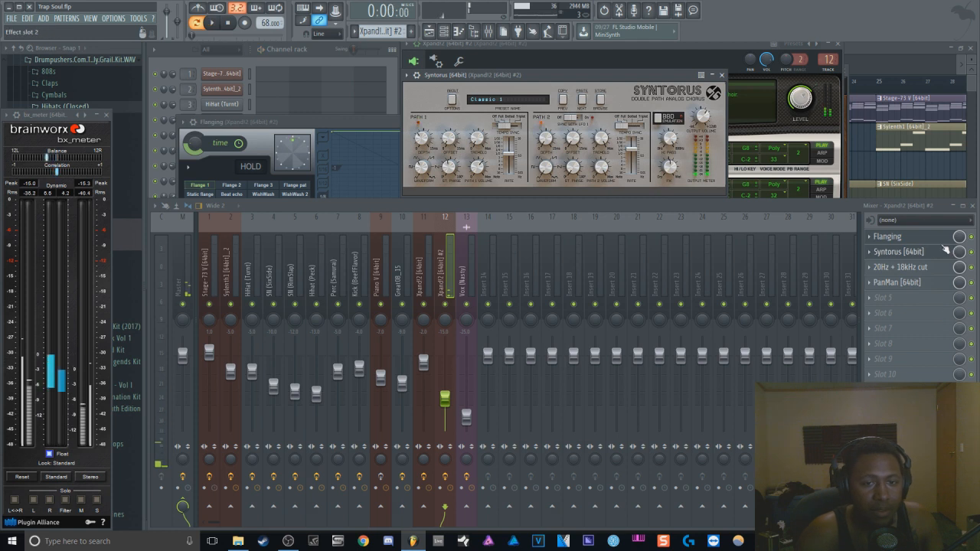
Examine Flanging and the 20Hz + 18kHz cut EQ on the Xpand!2 #2 mixer track and play the pattern again
click(939, 239)
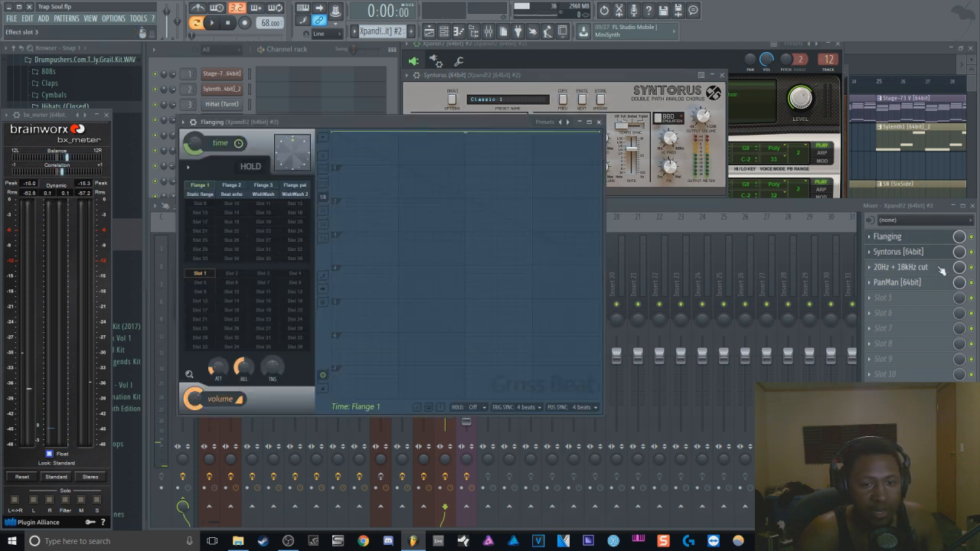
click(940, 267)
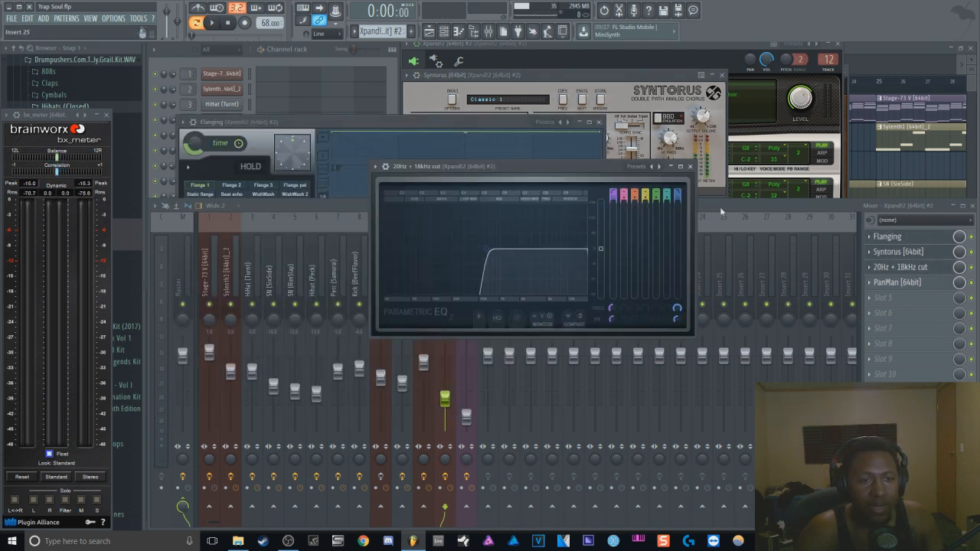
click(689, 166)
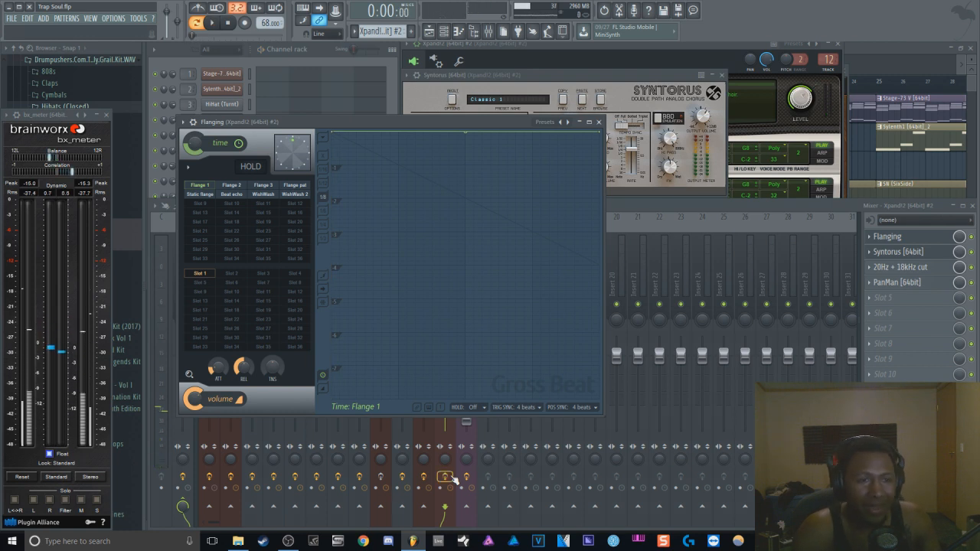
key(space)
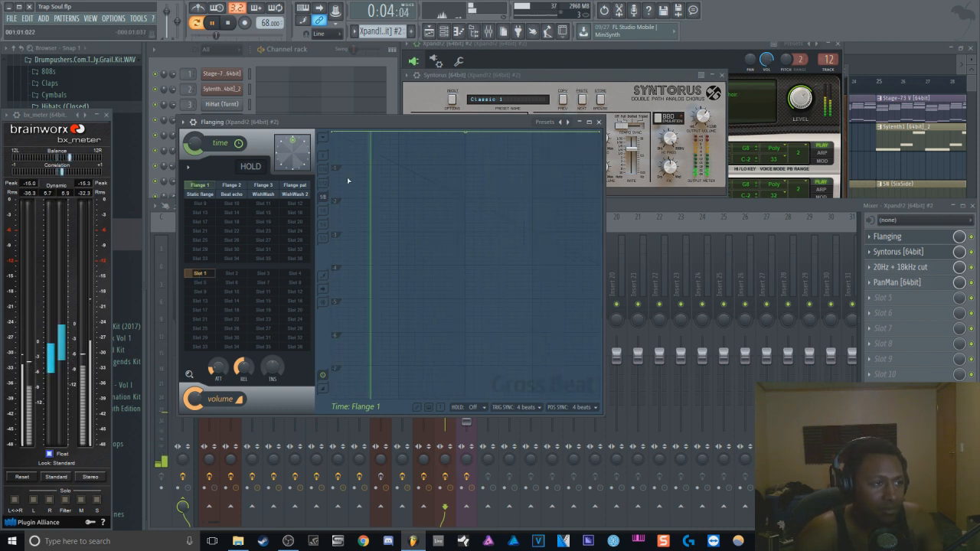
click(233, 29)
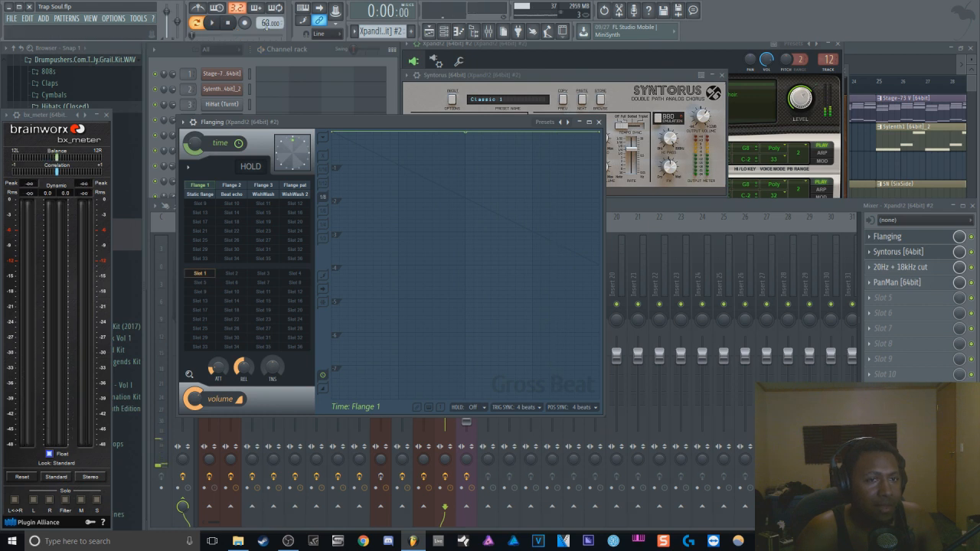
Show the playlist, place the playhead at the first Vox (Nasty) clip and audition its sample in the channel settings
click(873, 47)
drag(647, 69, 750, 69)
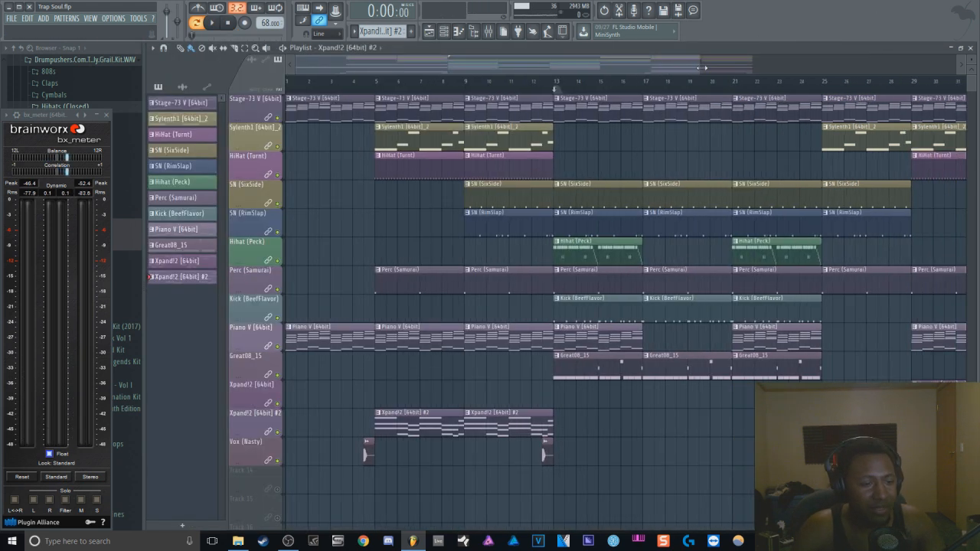
click(354, 82)
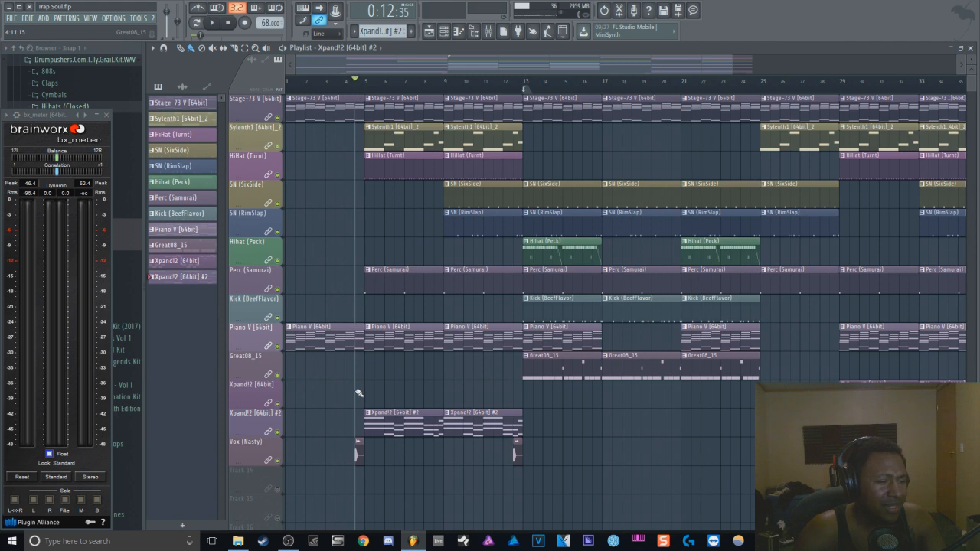
double_click(357, 452)
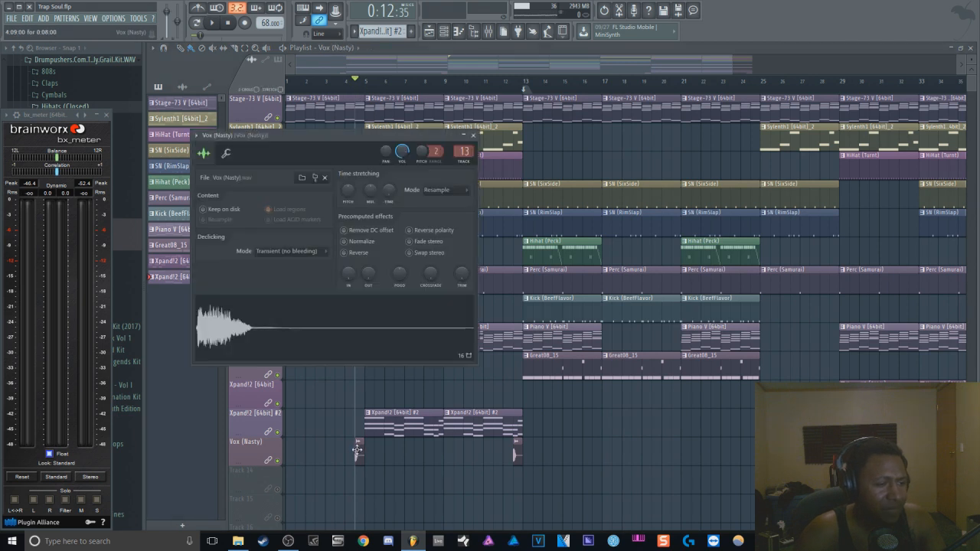
click(283, 337)
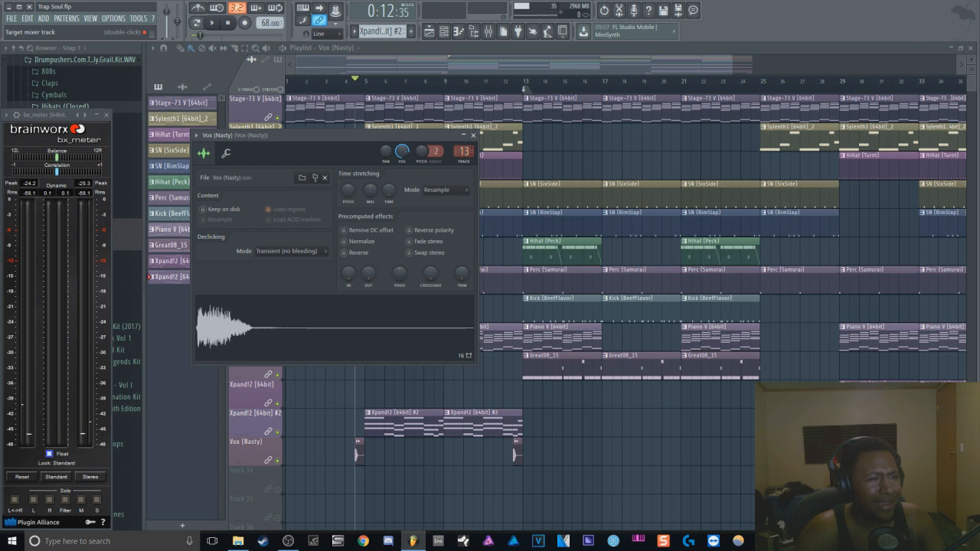
Show Vox (Nasty)'s linked mixer track and open its OTT, EchoBoy, FabFilter Pro-R and 20Hz + 18kHz cut effects
double_click(464, 151)
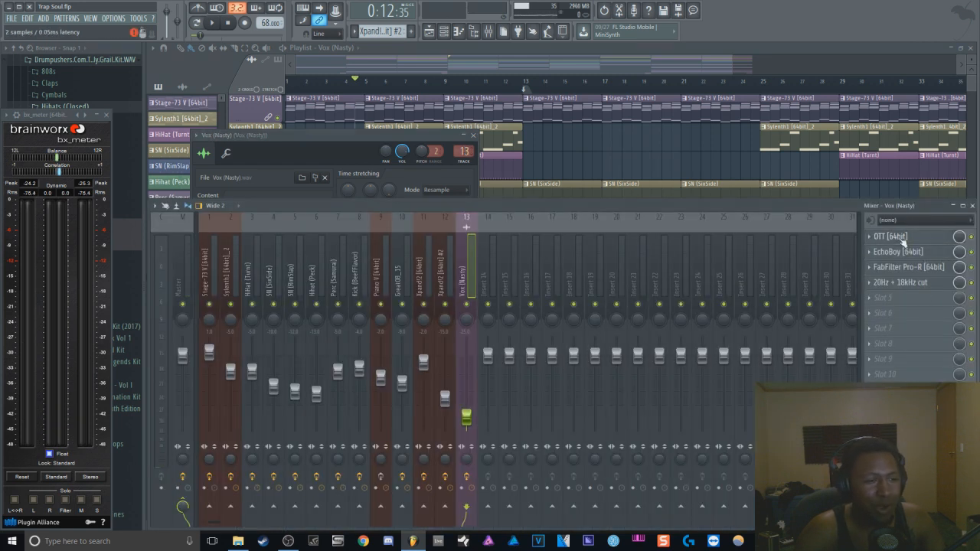
click(902, 238)
drag(229, 325, 588, 125)
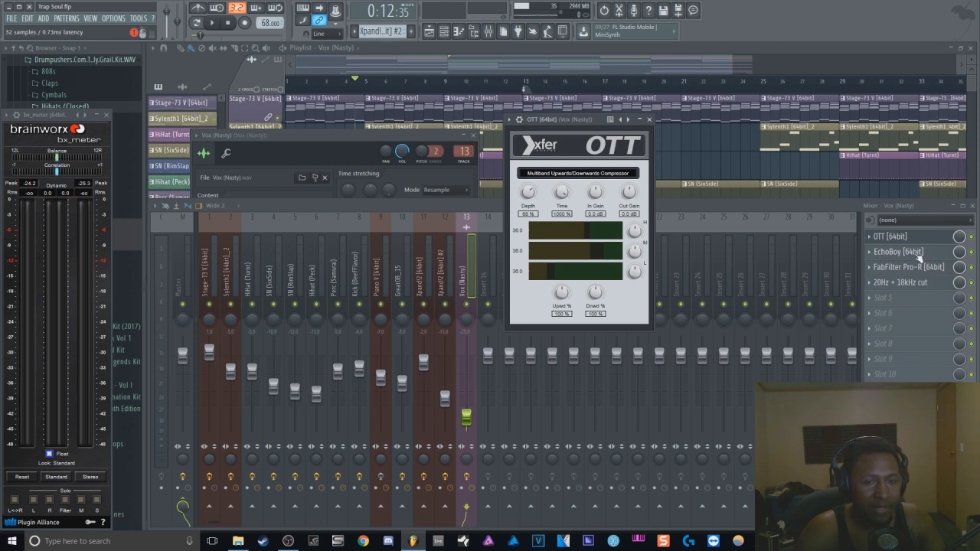
click(907, 252)
drag(759, 150, 650, 241)
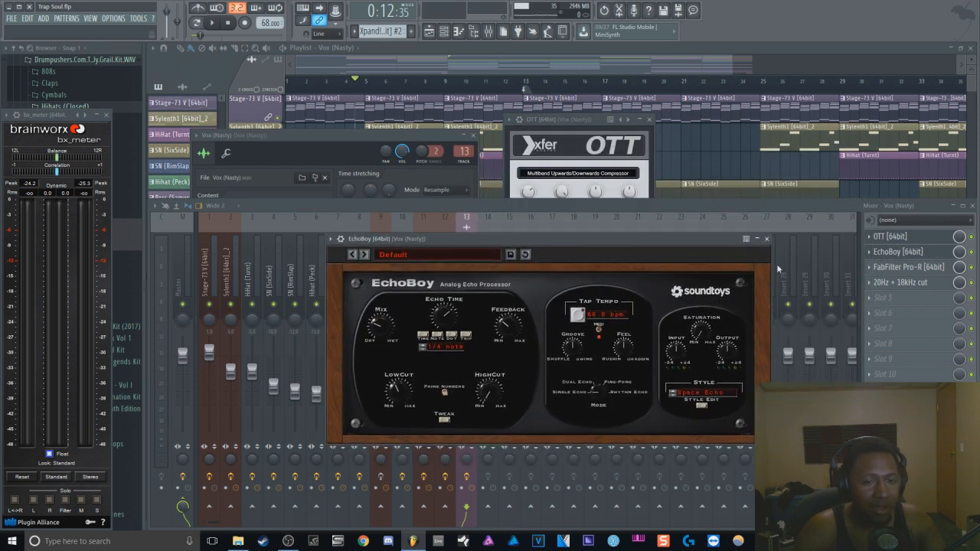
click(934, 270)
click(908, 282)
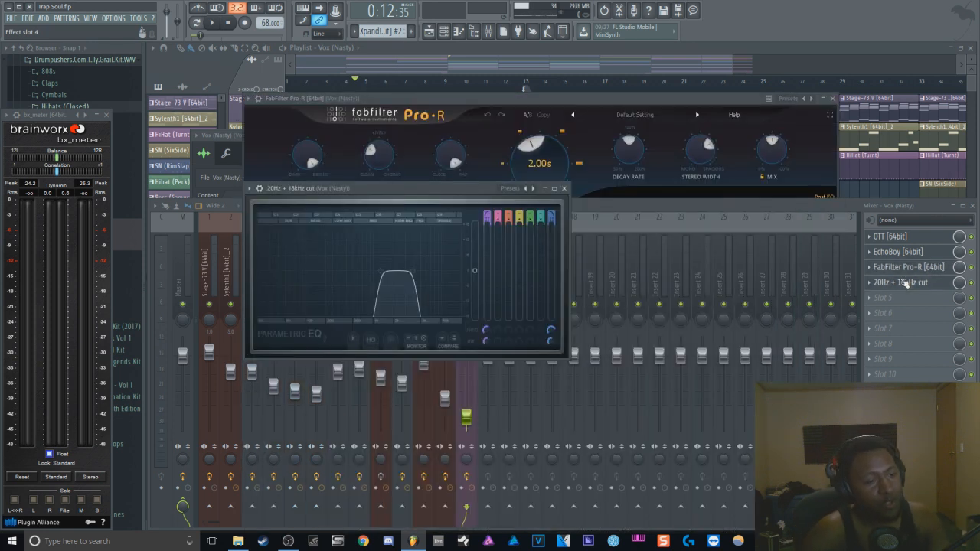
Solo the Vox (Nasty) playlist track, play its first clip just before bar 5, and unsolo the track
click(615, 50)
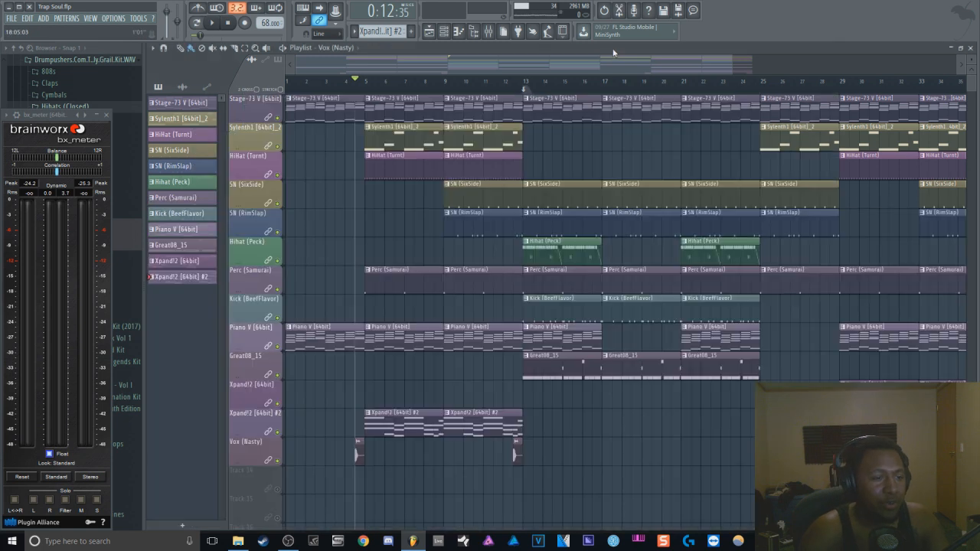
key(space)
key(space)
right_click(277, 461)
key(space)
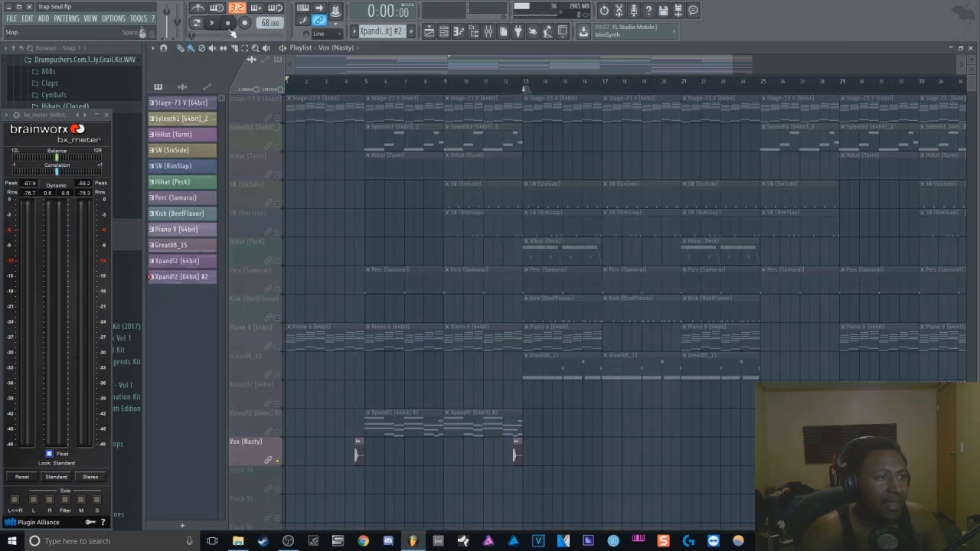
click(356, 86)
key(space)
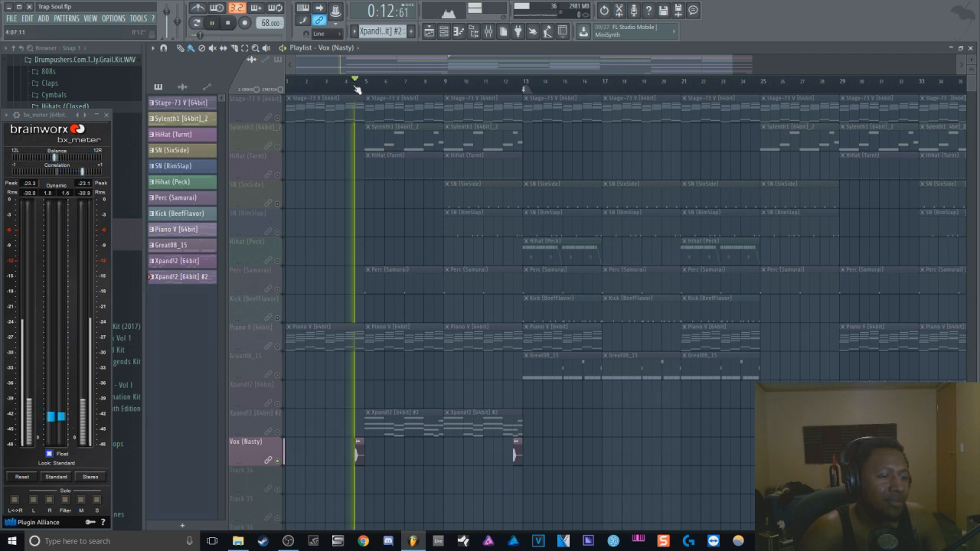
click(227, 23)
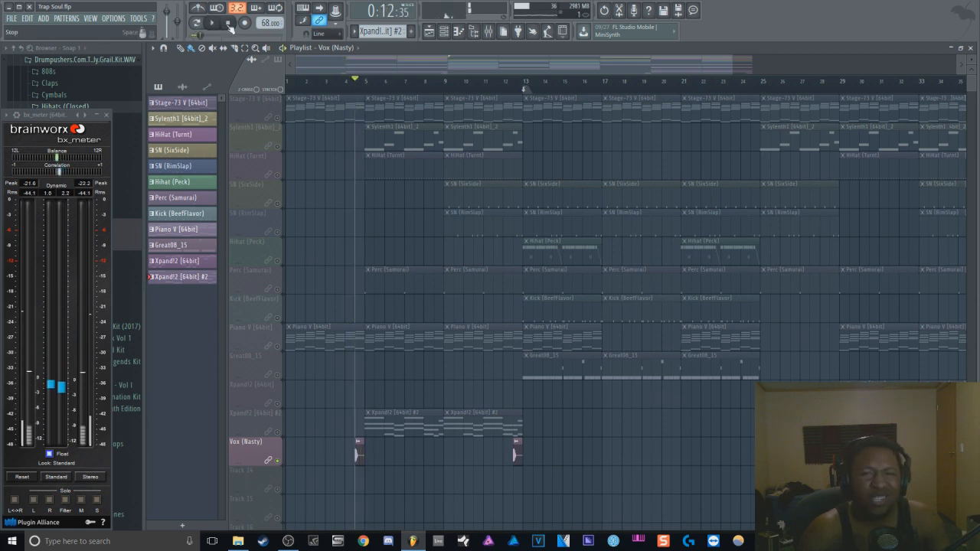
right_click(278, 460)
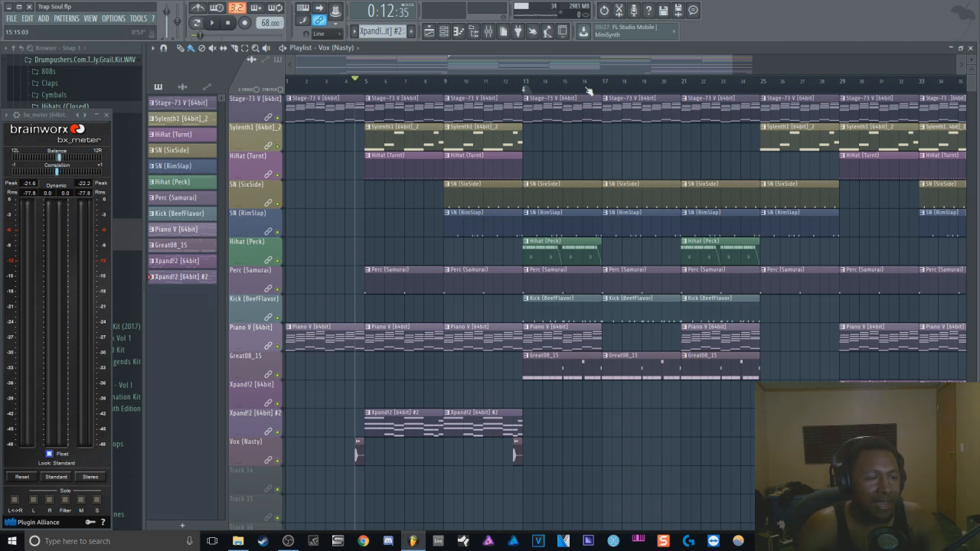
Play the full arrangement from the first Vox (Nasty) clip and return the playhead to the song start
drag(653, 62, 615, 59)
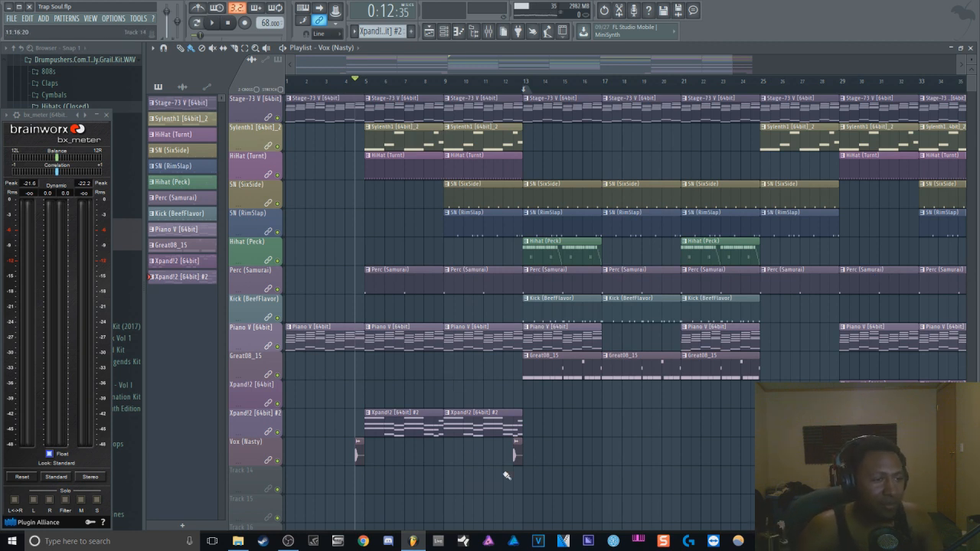
key(space)
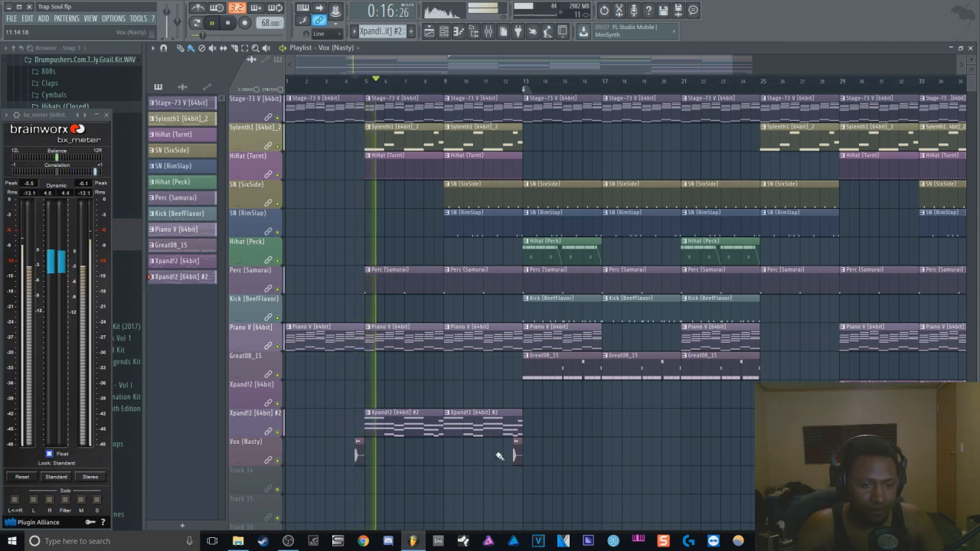
click(233, 26)
click(233, 26)
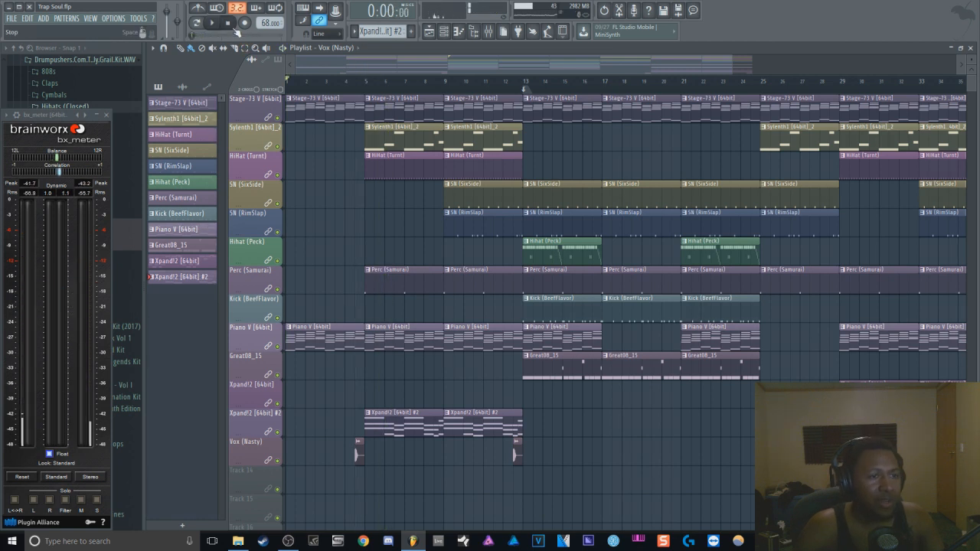
Review the effect chains on the Stage-73 V, Sylenth1, SN (RimSlap), Perc (Samurai) and Xpand!2 mixer tracks
click(489, 32)
click(209, 274)
click(230, 274)
click(295, 276)
click(337, 277)
click(425, 278)
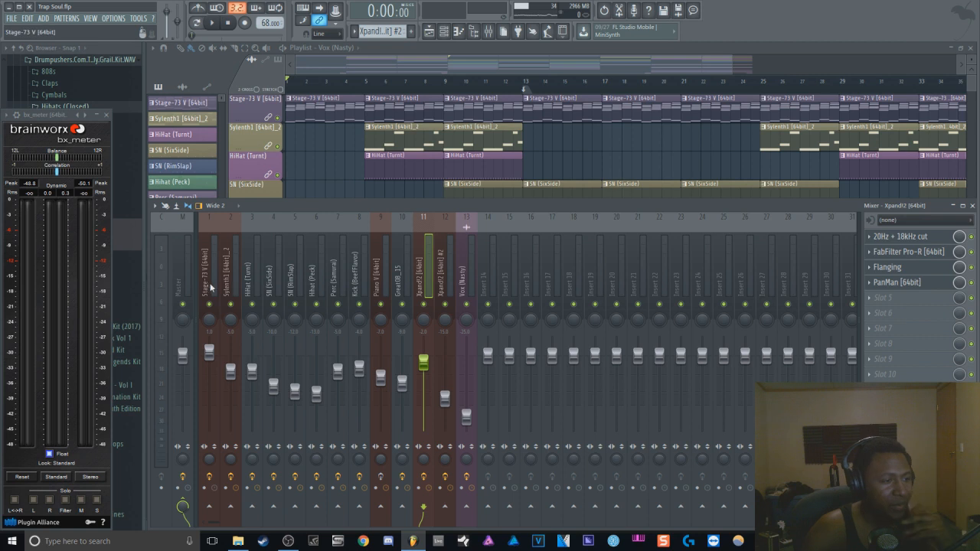
Open iZotope Ozone 7 on the Master track and view its Dynamics and Imager modules
click(184, 276)
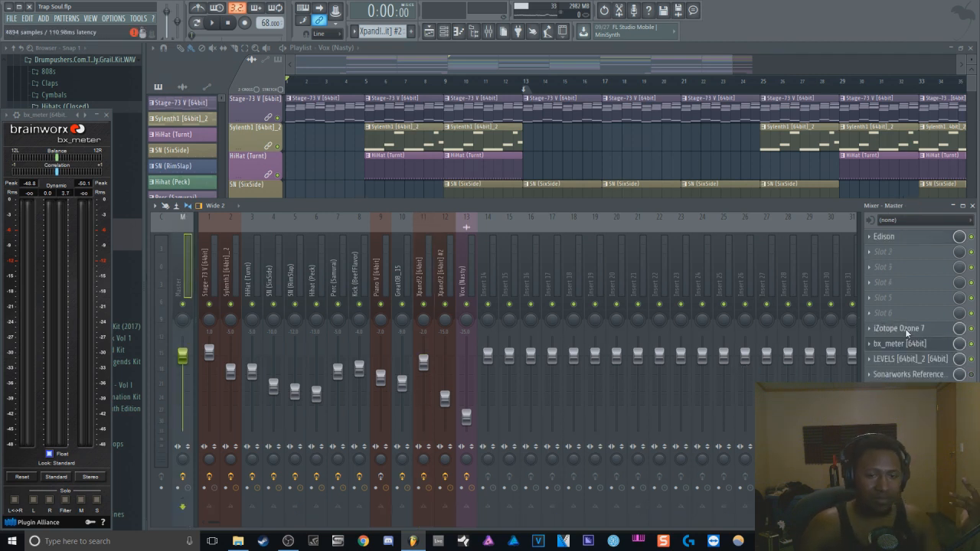
click(889, 328)
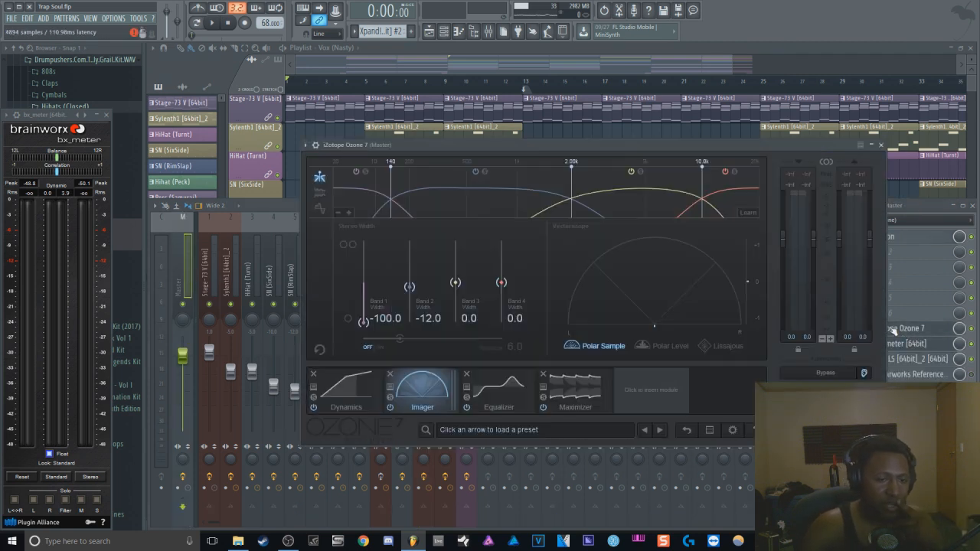
click(356, 395)
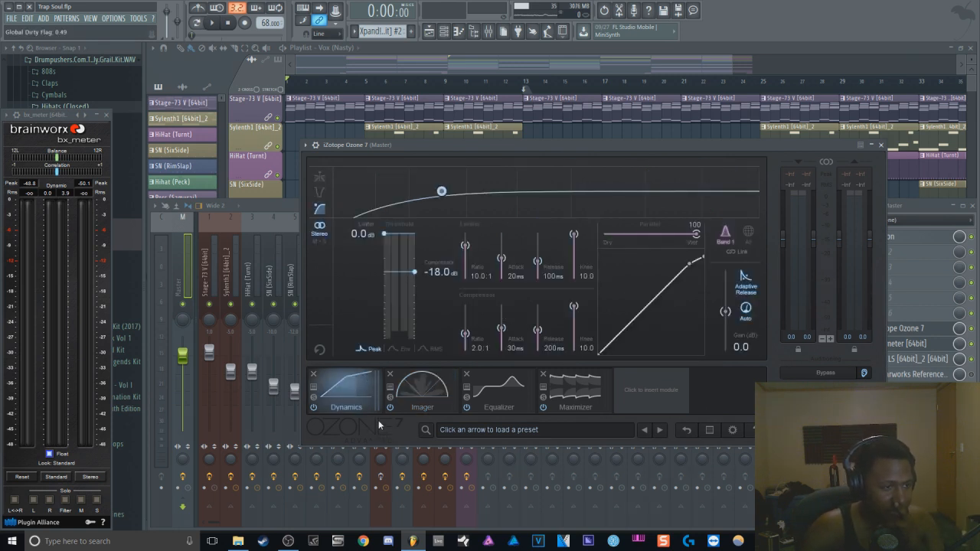
click(421, 392)
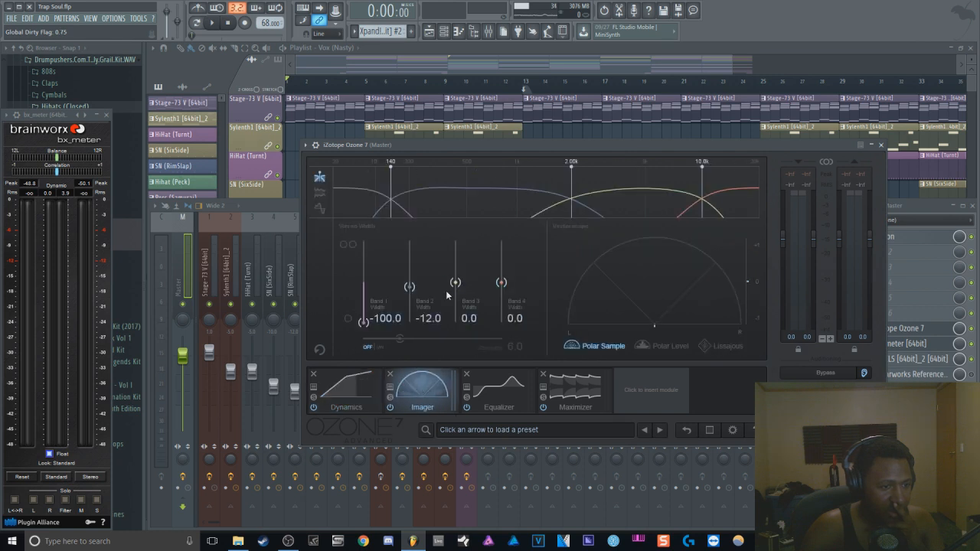
Reset the Ozone Imager's Band 1 width to 0.0 and play the song from bar 5 with Ozone open
double_click(368, 325)
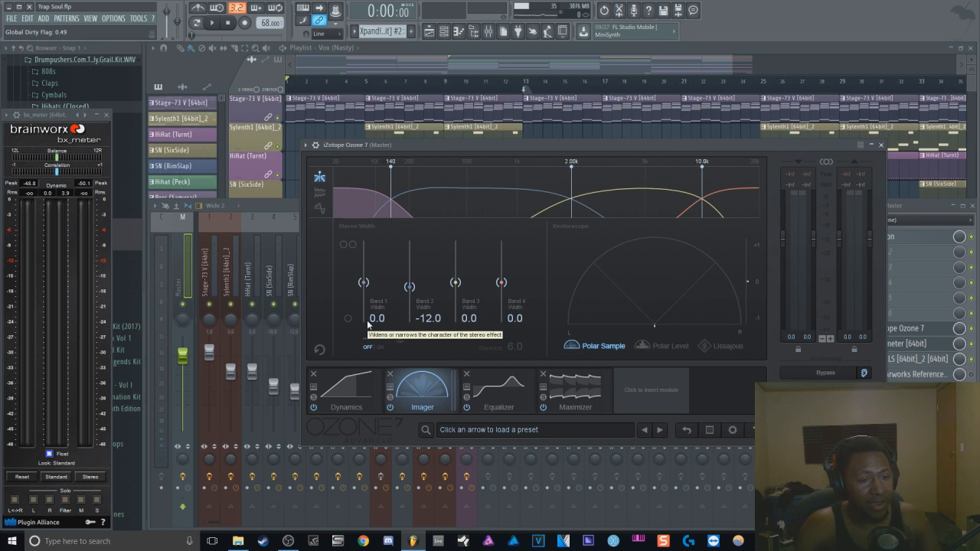
click(368, 90)
click(486, 31)
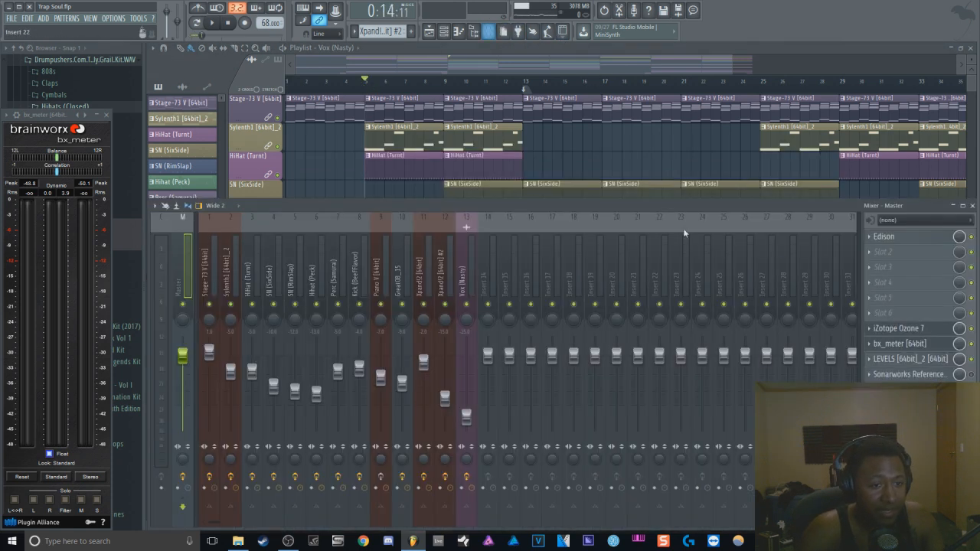
click(908, 330)
key(space)
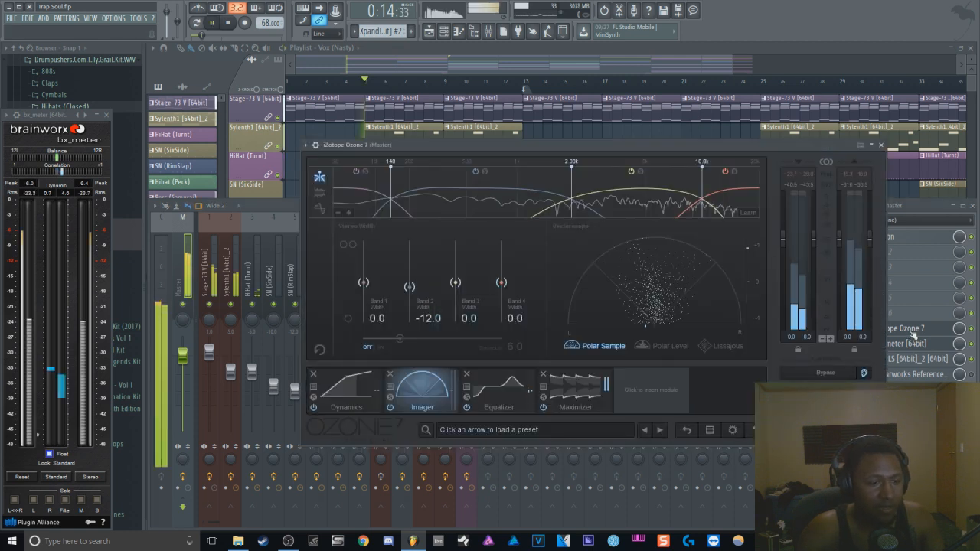
View the playback in the Imager's Polar Level display and set the Band 1 width to -100.0
click(653, 349)
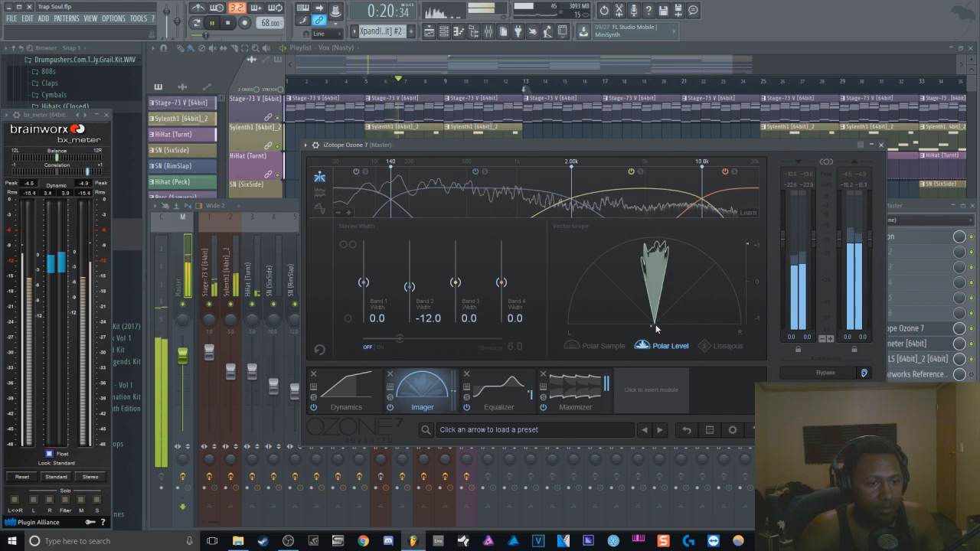
key(space)
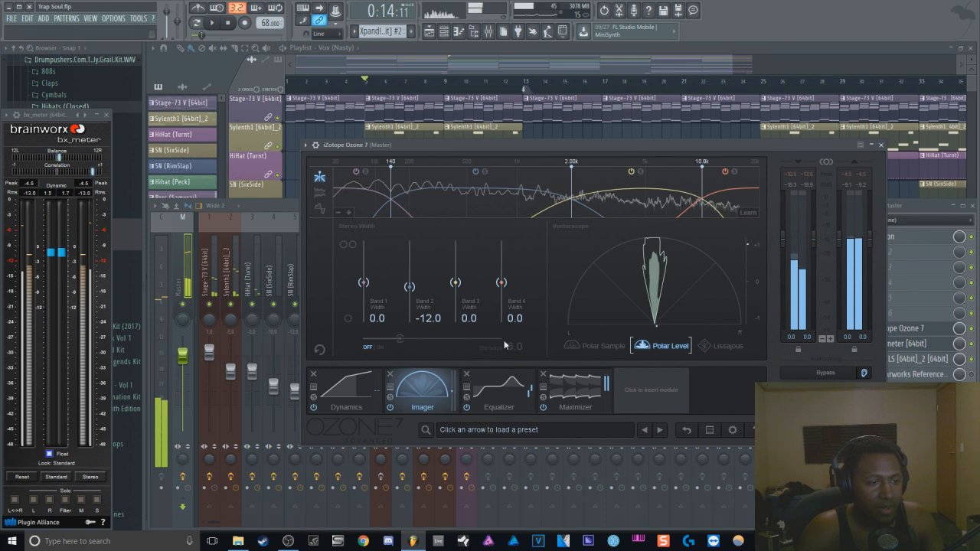
drag(363, 284, 364, 322)
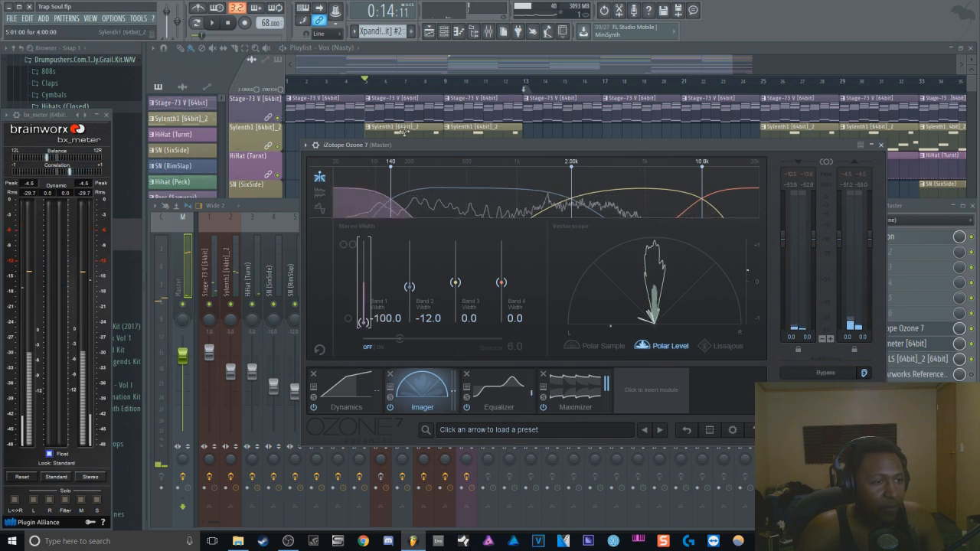
Select the Sylenth1 channel in the channel rack and show its mixer track with iZotope Trash 2
click(445, 32)
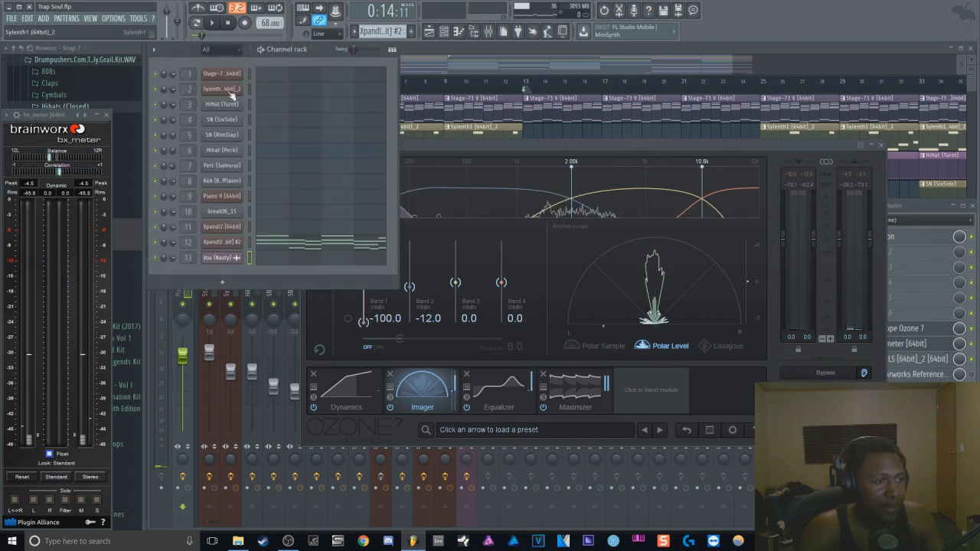
click(231, 91)
click(861, 48)
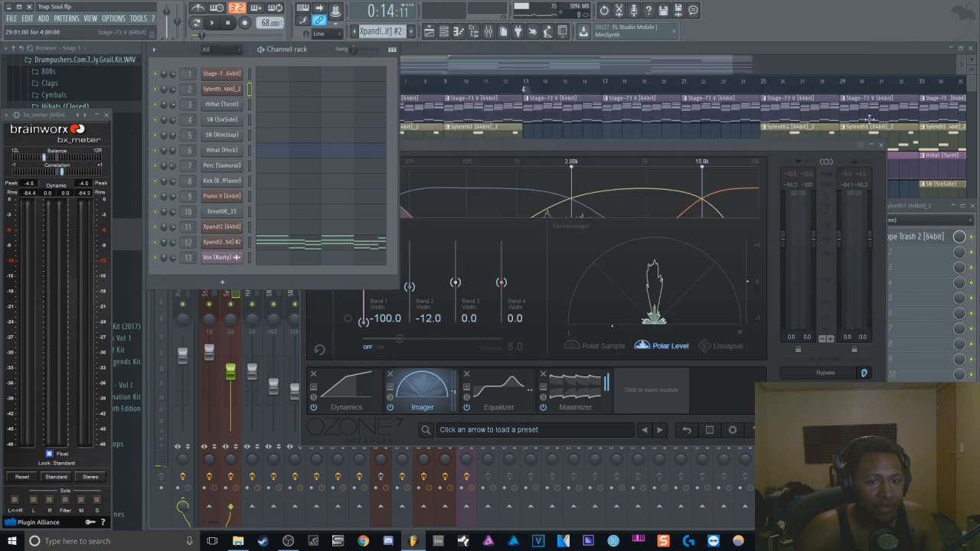
click(934, 206)
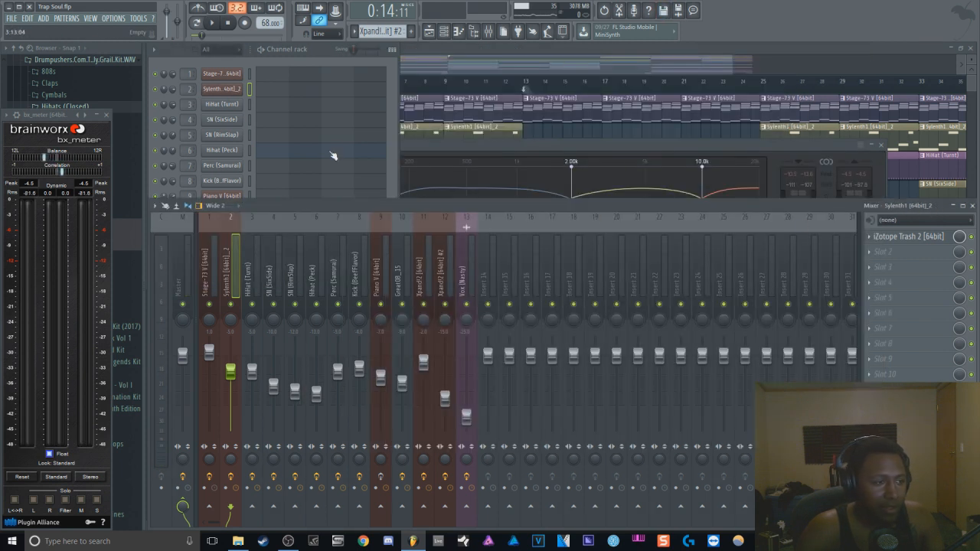
Examine Ozone 7's Mid and Side equalizer curves and its Maximizer, close Ozone and return to the playlist
click(568, 155)
click(498, 391)
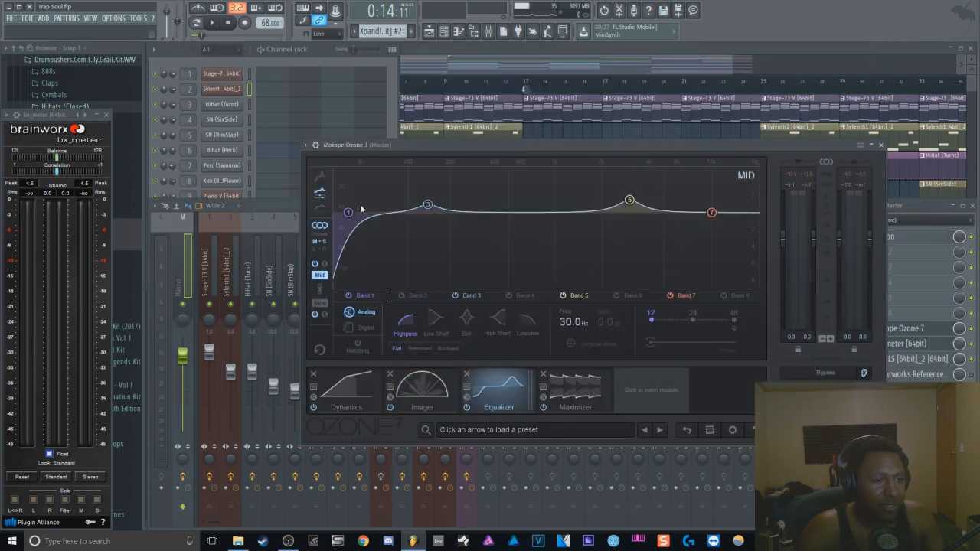
click(319, 304)
click(319, 274)
click(567, 390)
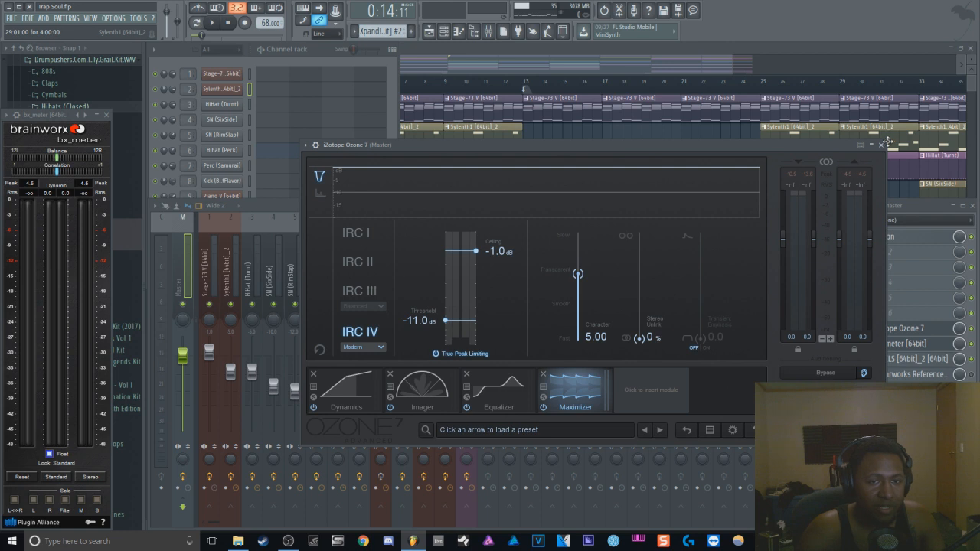
click(880, 145)
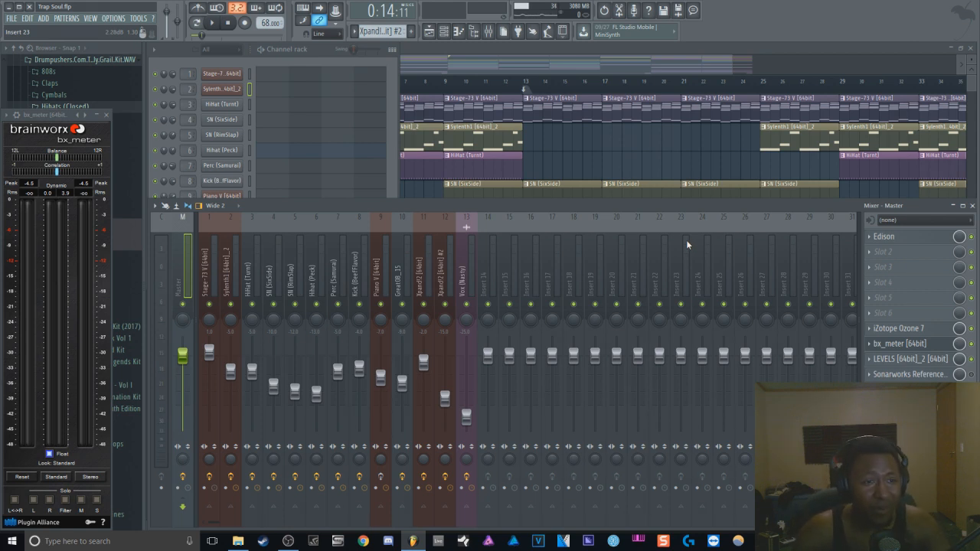
key(F5)
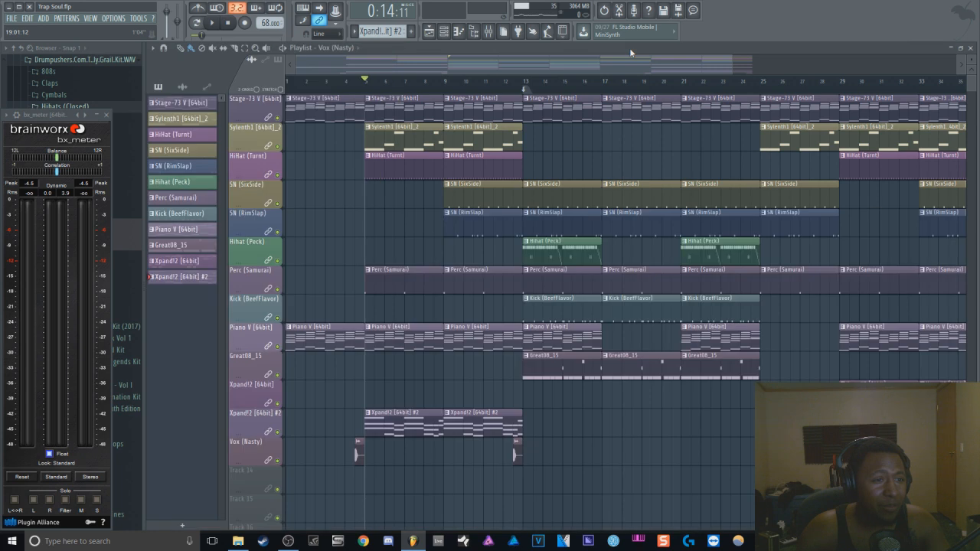